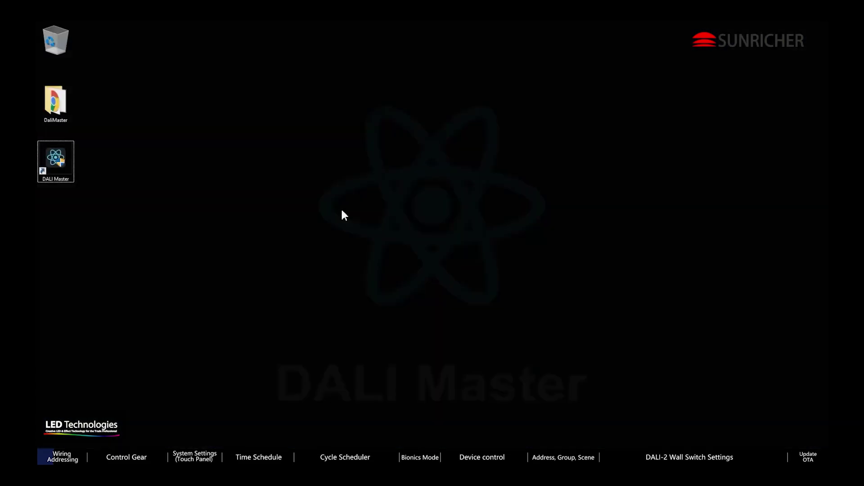
Launch DALI Master and connect it to the DALI bus through the COM3 bus interface.
double_click(56, 157)
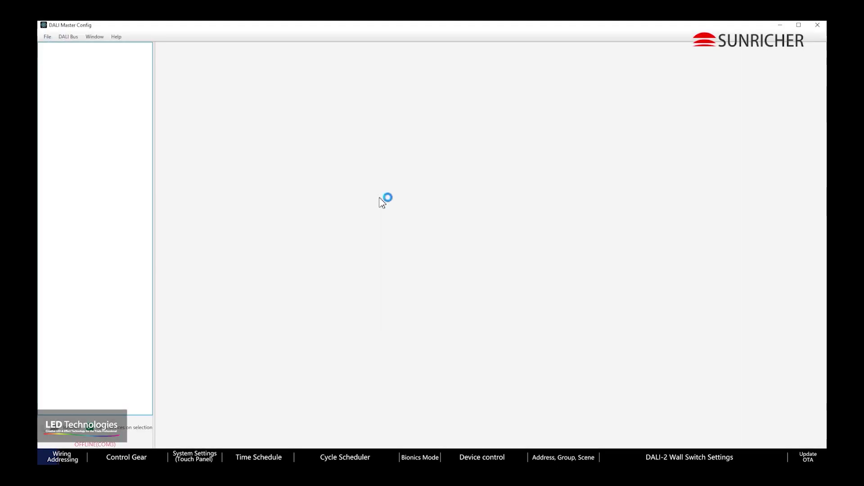
left_click(72, 37)
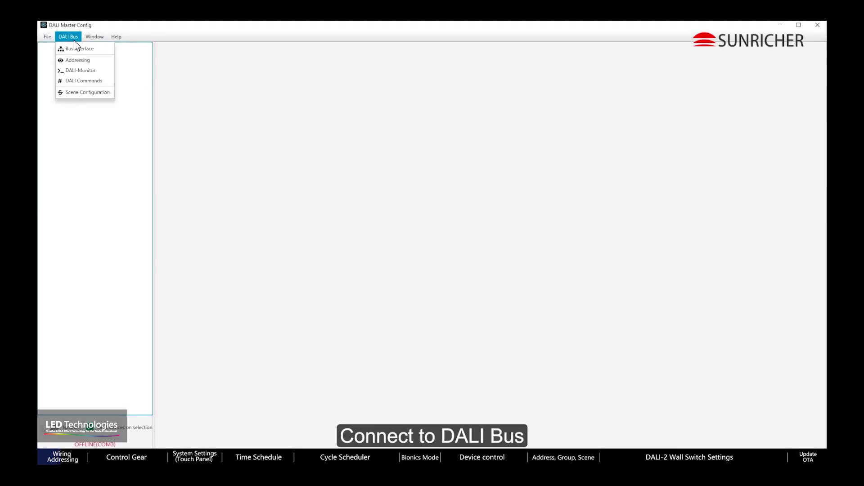
left_click(79, 48)
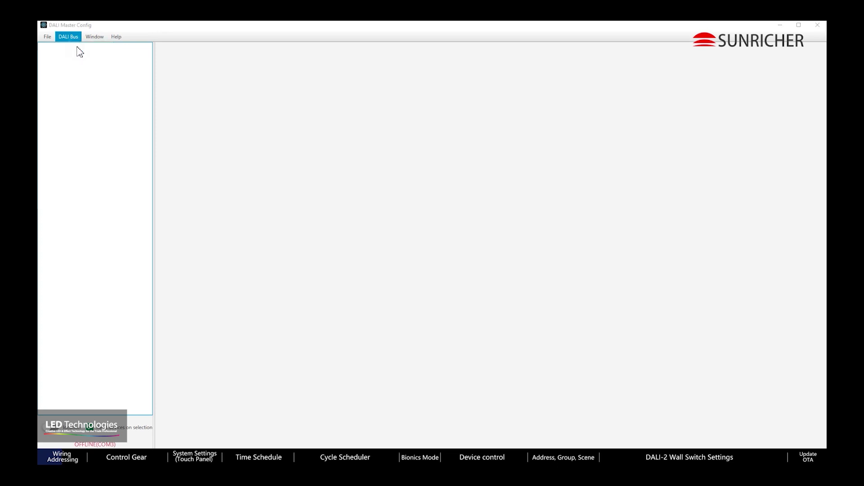
left_click(450, 148)
left_click(457, 158)
left_click(409, 304)
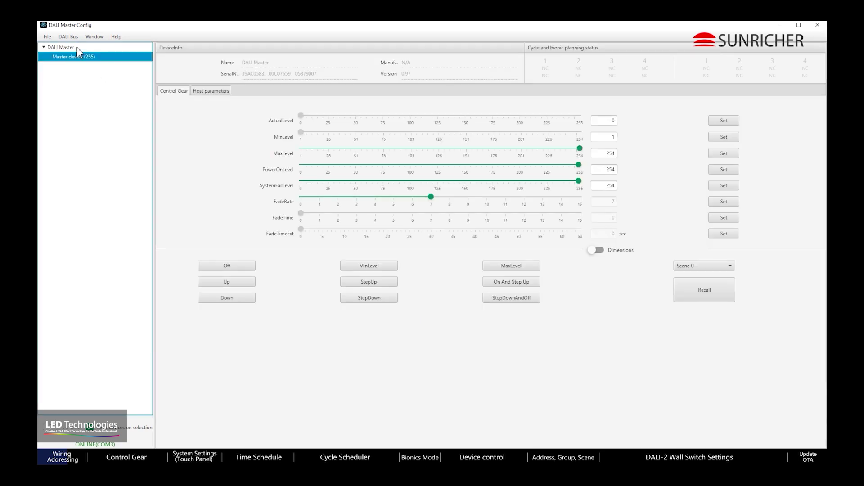
Address all bus devices as a complete new installation, keeping group info and including control gears and DALI24 bit devices.
left_click(68, 37)
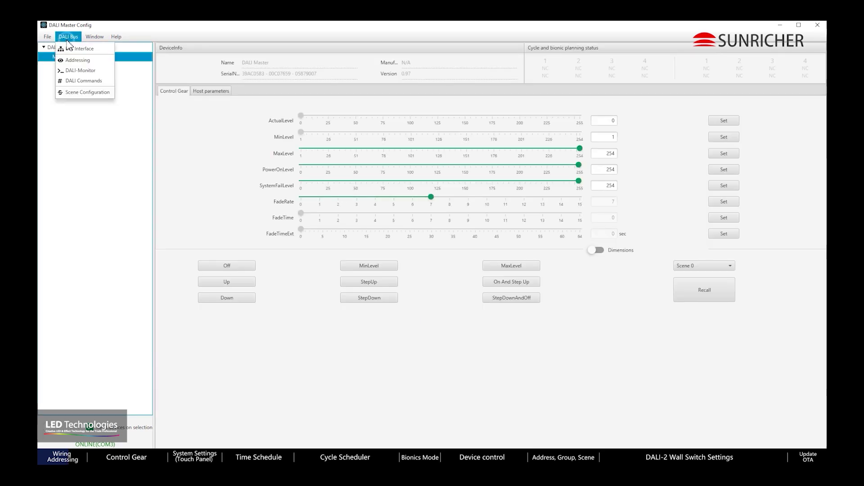
left_click(96, 61)
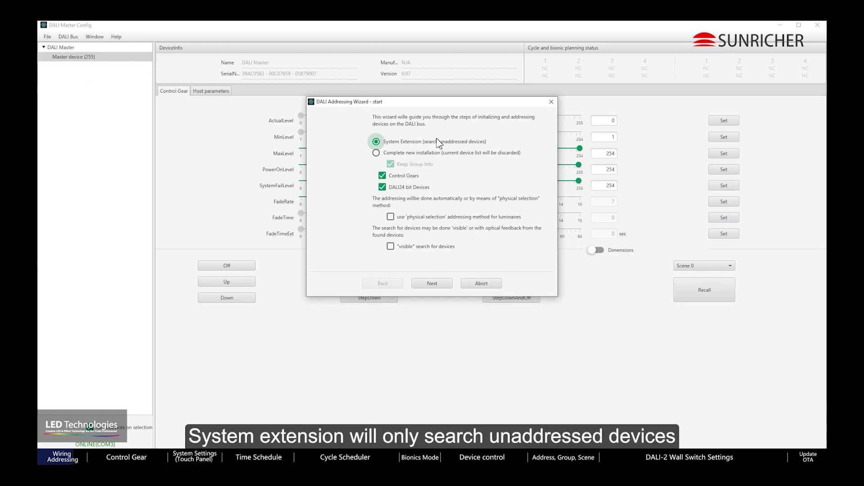
left_click(414, 154)
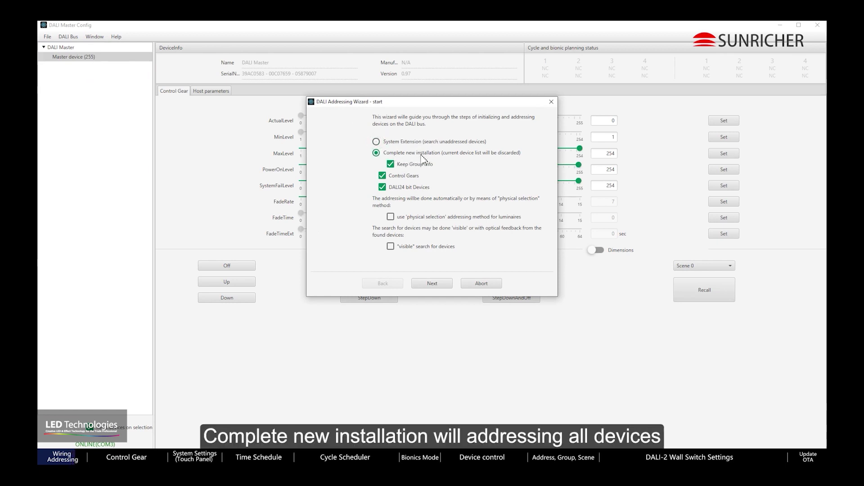
left_click(449, 284)
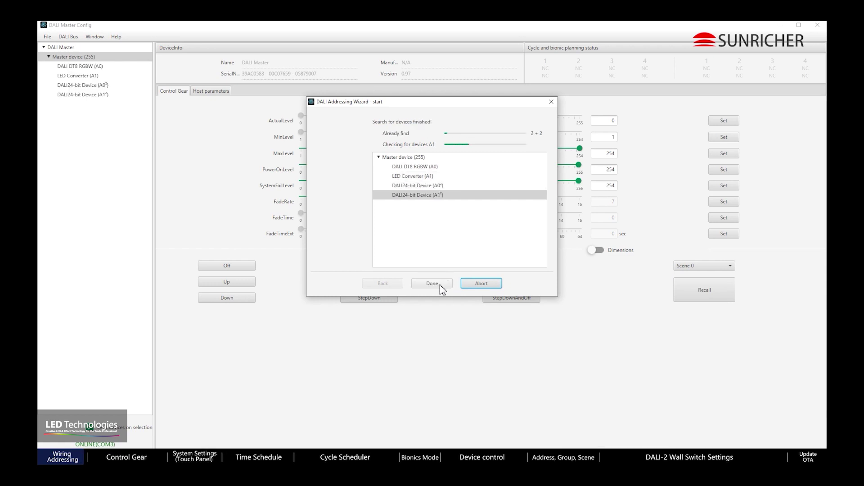
left_click(432, 284)
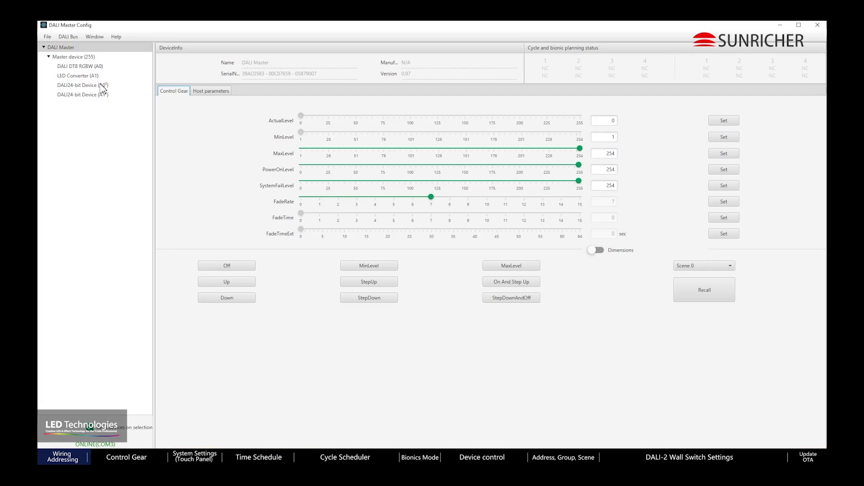
Set and save the master device's control gear MaxLevel at 151, and test it on the lights.
left_click(104, 57)
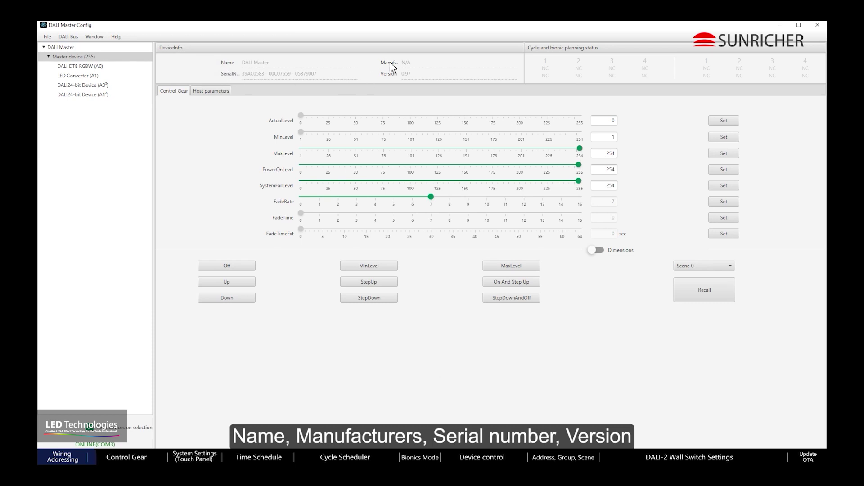
left_click(172, 91)
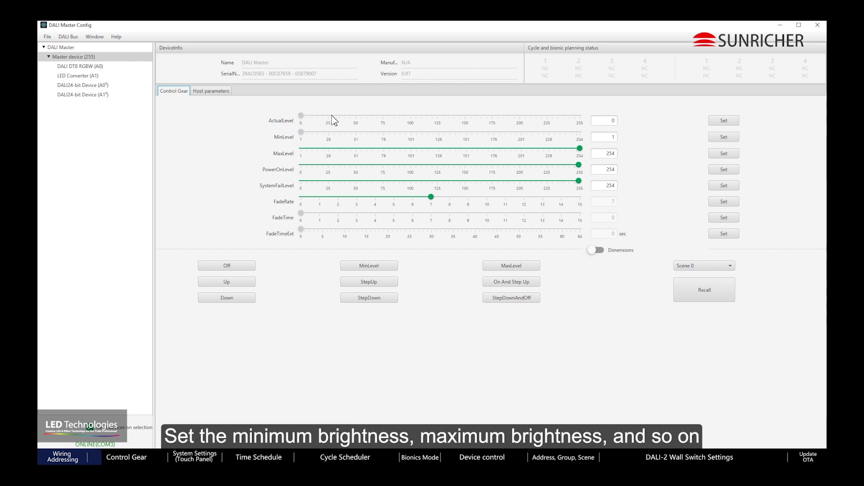
left_click_drag(579, 150, 466, 151)
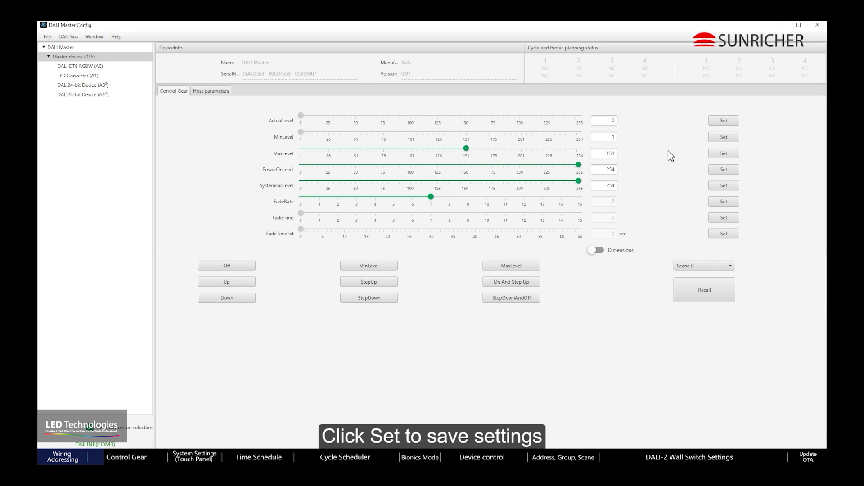
left_click(724, 154)
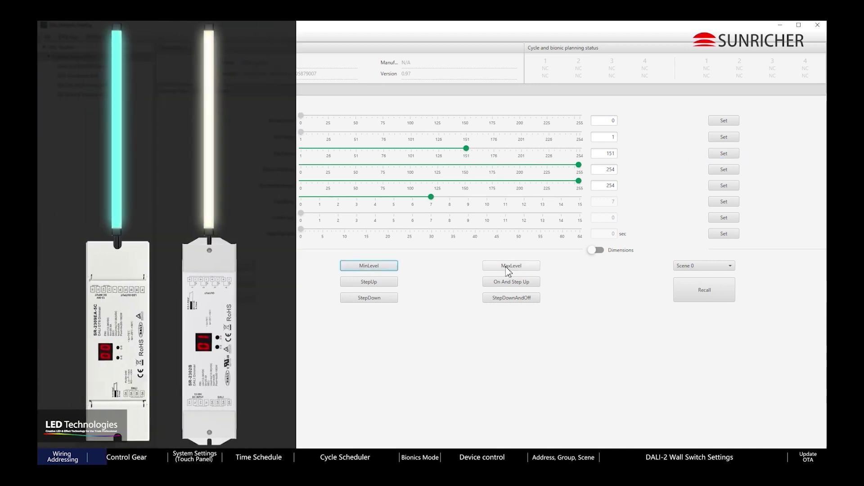
left_click(510, 267)
Set the master device's MaxLevel to 254 and send the lights to maximum level.
left_click_drag(467, 150, 576, 150)
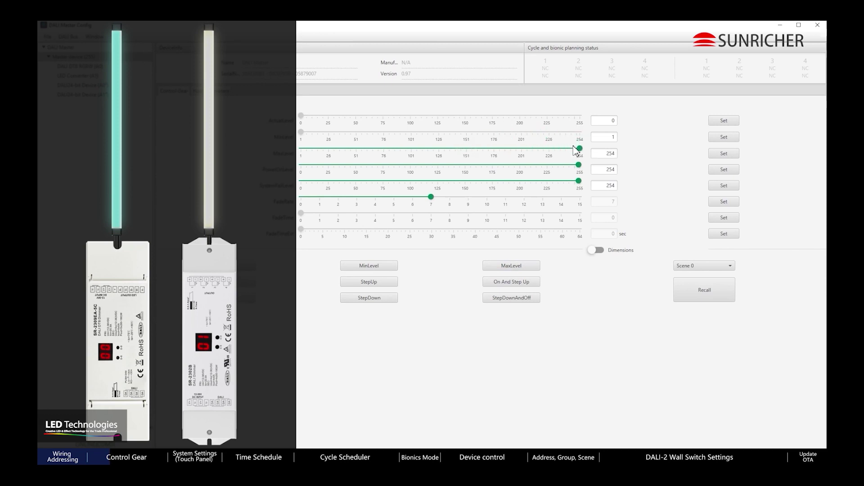
left_click(515, 267)
left_click(534, 267)
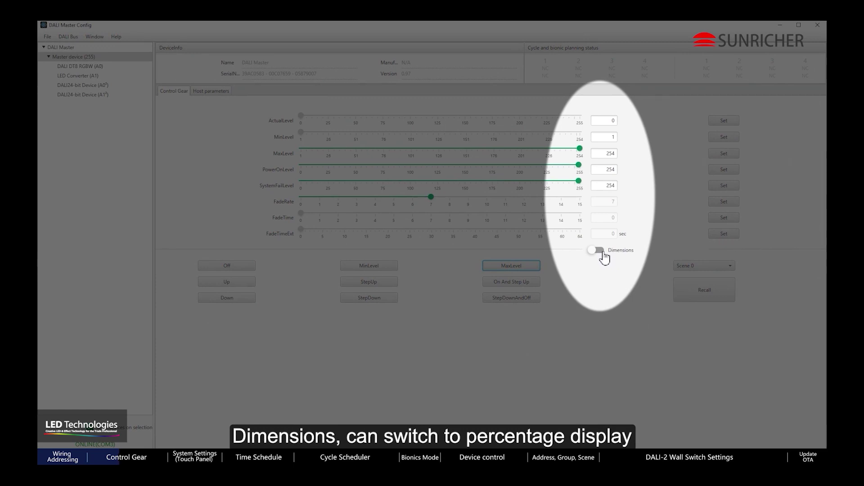
Switch the control gear values to percentage and unit display, and back to raw values.
left_click(599, 251)
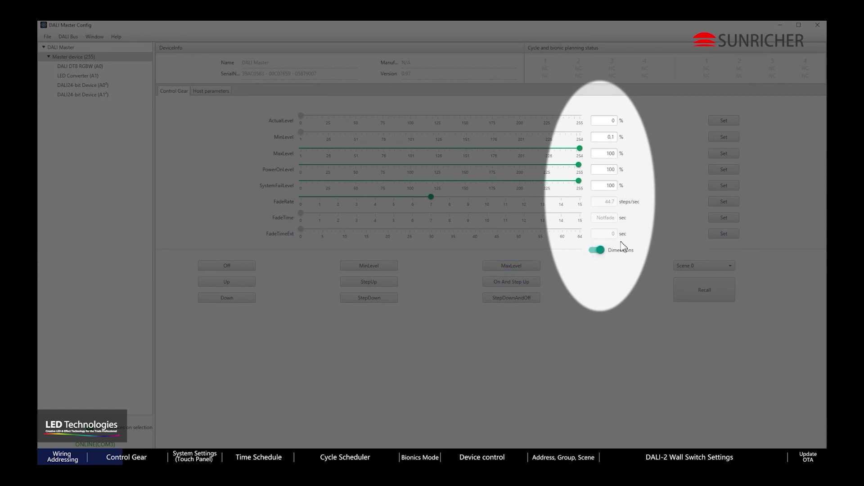
left_click(601, 252)
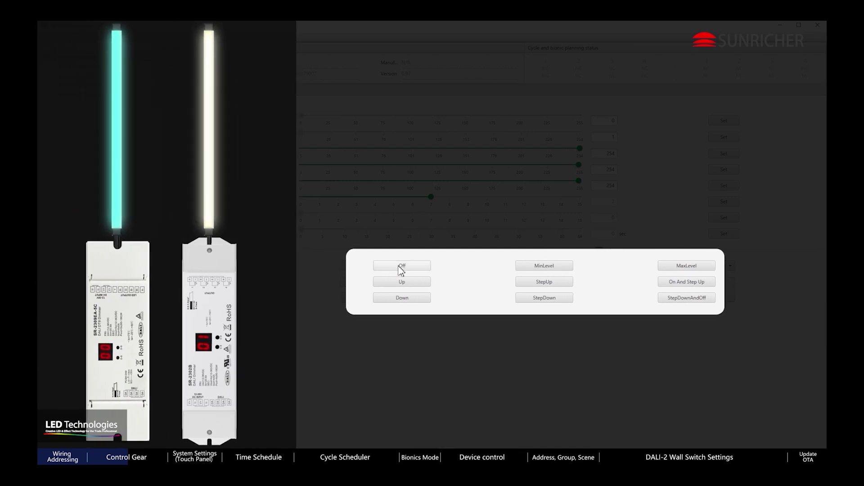
Turn all lights off, and send them to their minimum and maximum levels.
left_click(402, 269)
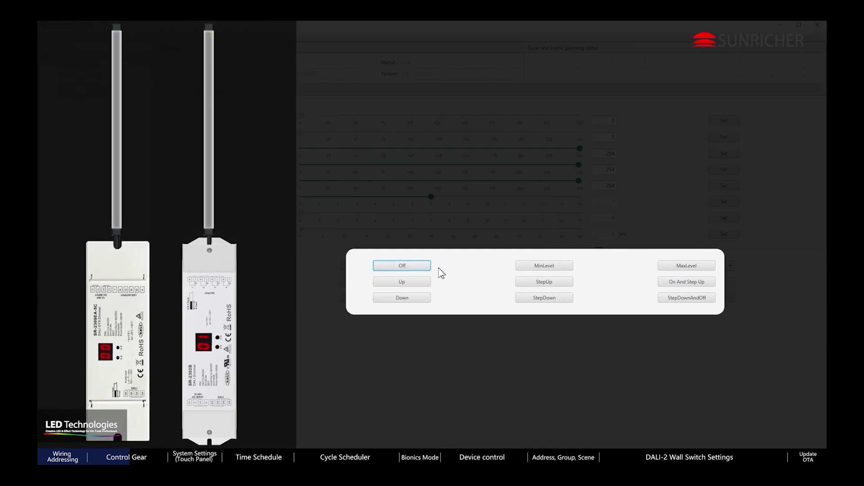
left_click(525, 269)
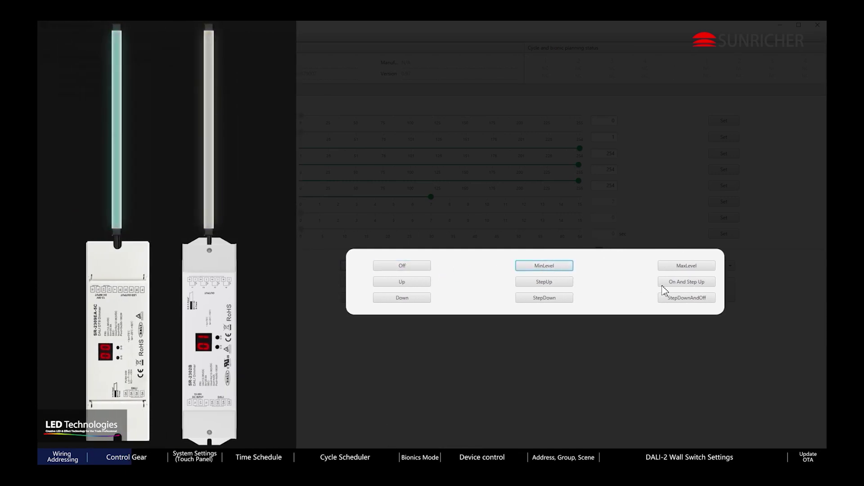
left_click(691, 267)
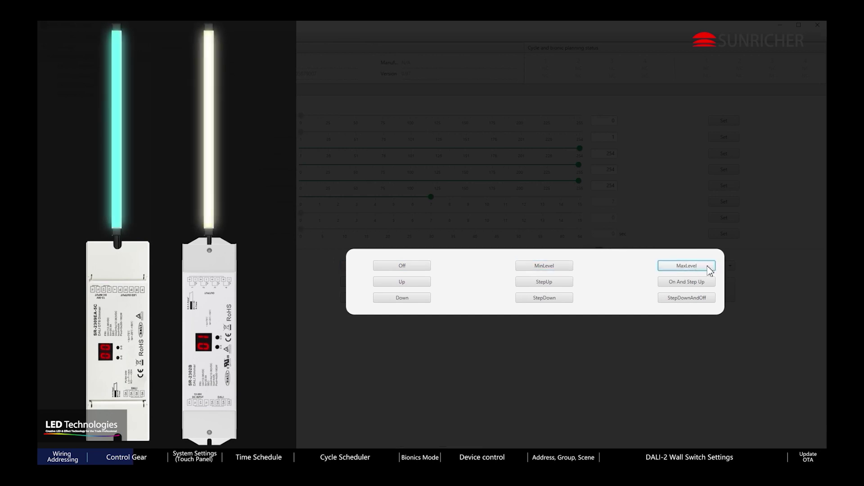
Dim the lights with the Down command and brighten them with repeated Up commands.
left_click(416, 301)
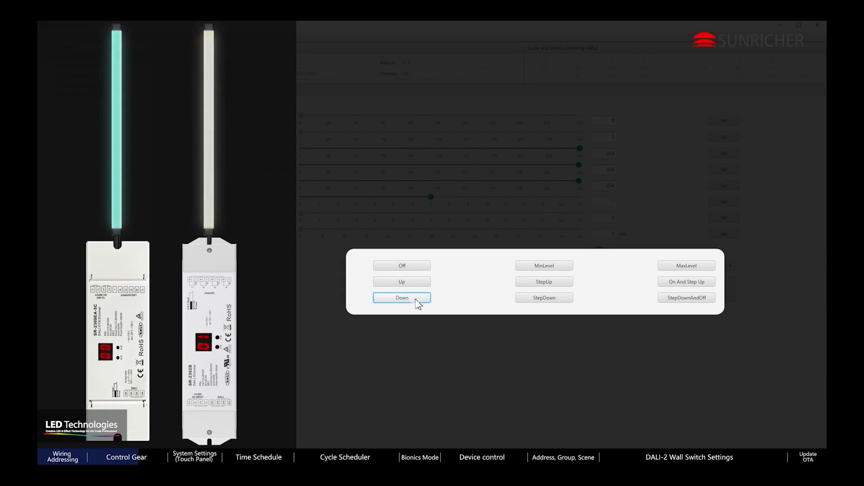
left_click(418, 283)
left_click(417, 285)
left_click(417, 285)
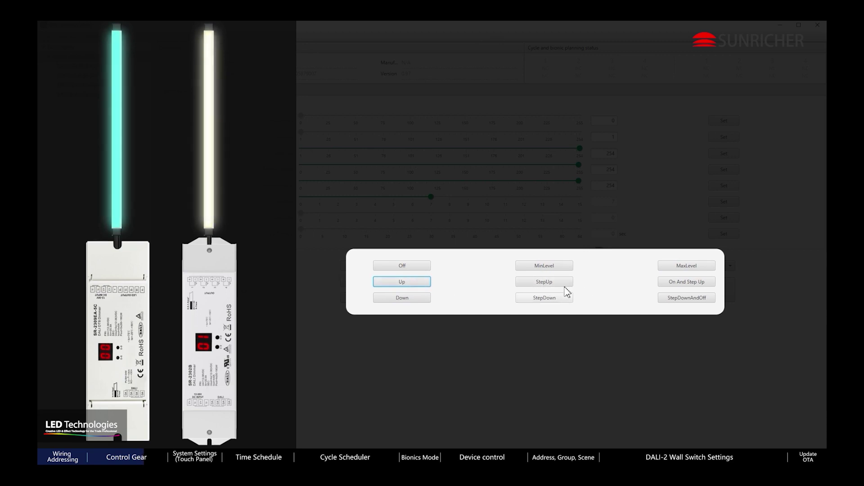
Raise the lights' brightness with repeated StepUp and On And Step Up commands.
left_click(569, 284)
left_click(571, 285)
left_click(570, 284)
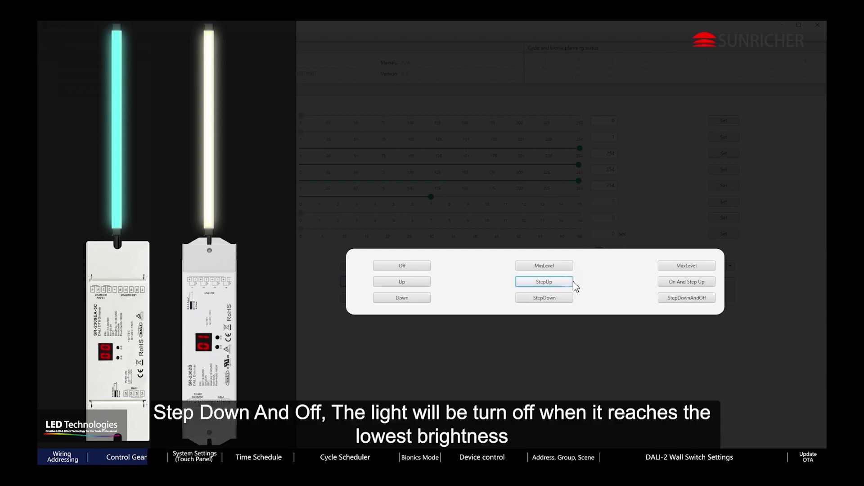
left_click(686, 282)
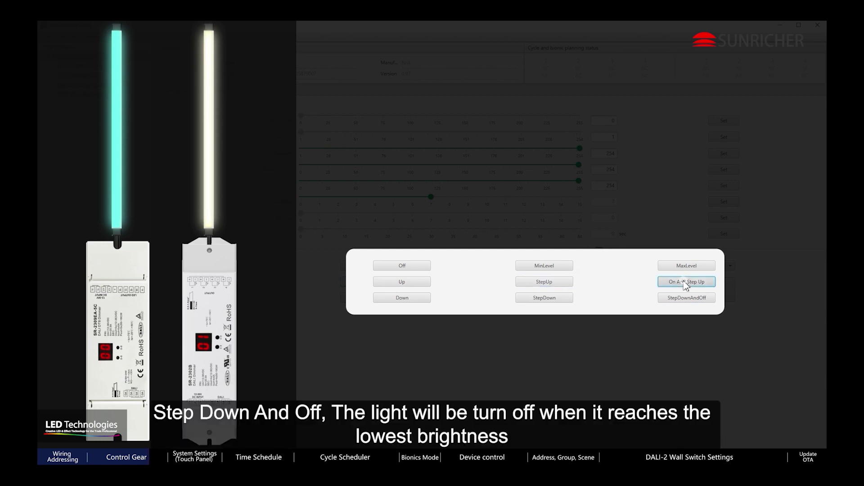
left_click(687, 285)
left_click(688, 285)
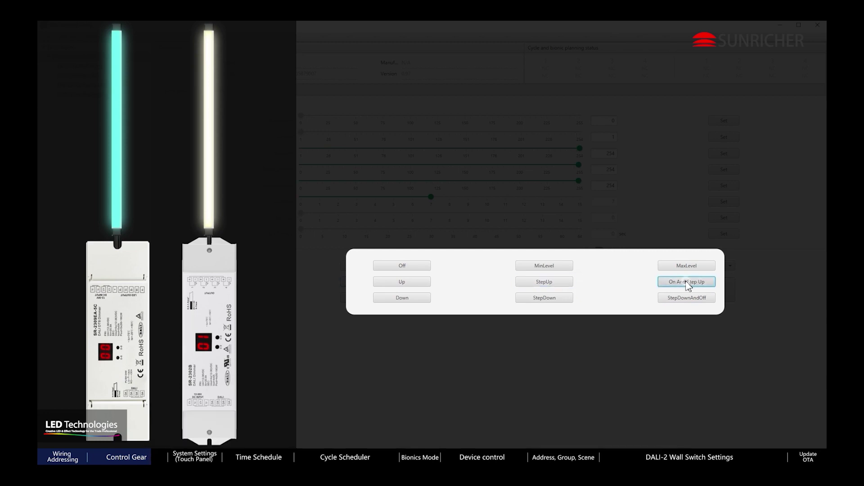
left_click(688, 285)
left_click(687, 285)
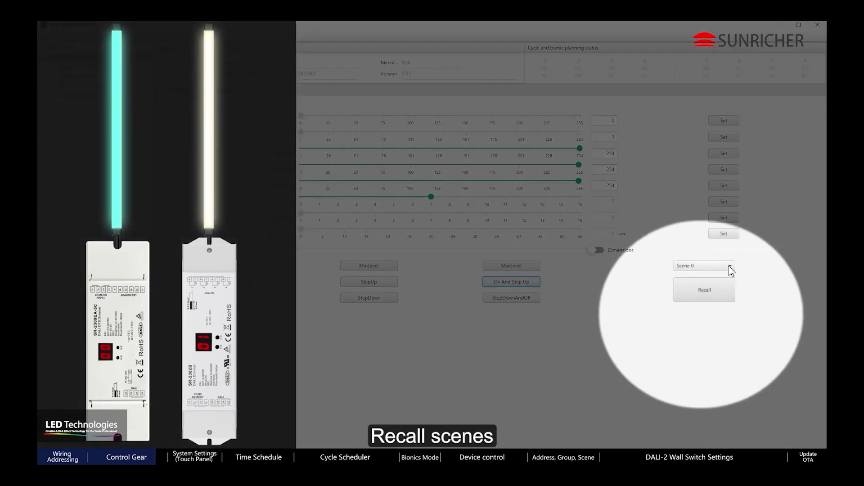
Recall Scene 0, Scene 1 and Scene 2 on the master device, one after another.
left_click(729, 266)
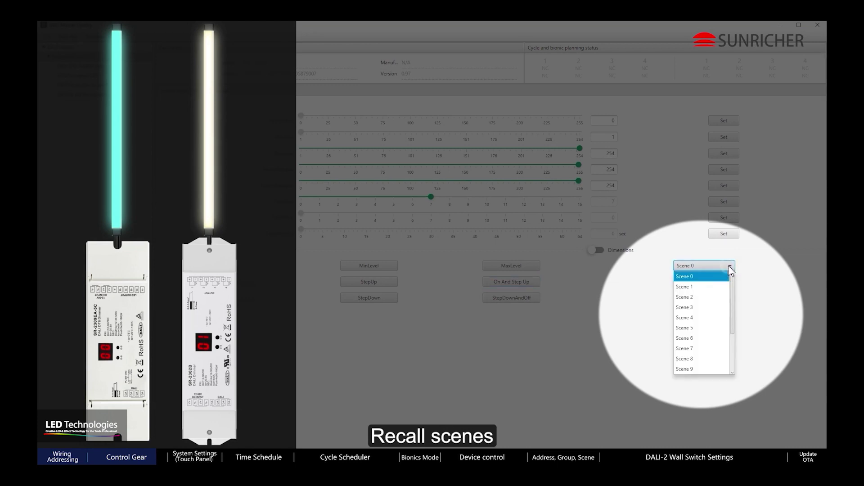
left_click(716, 276)
left_click(718, 296)
left_click(715, 265)
left_click(715, 287)
left_click(726, 293)
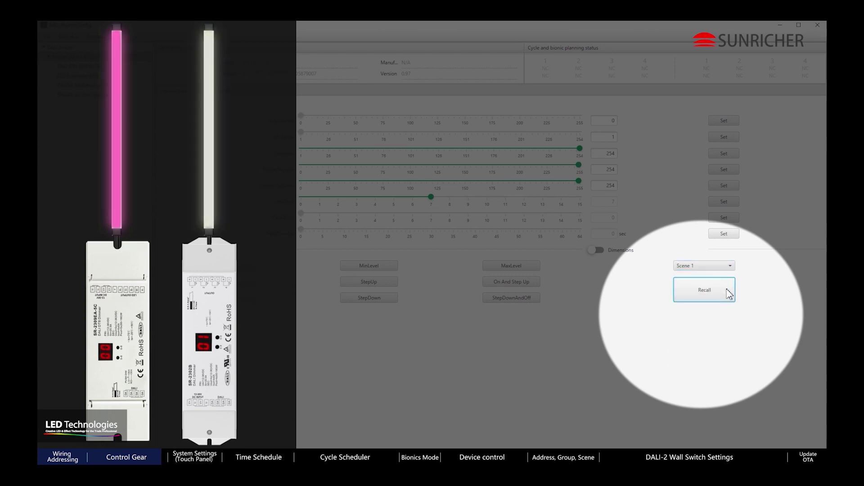
left_click(714, 266)
left_click(711, 294)
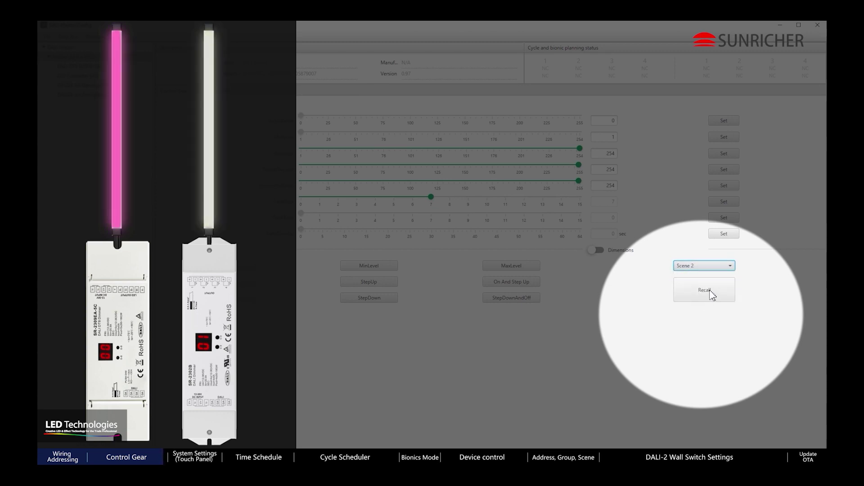
left_click(710, 296)
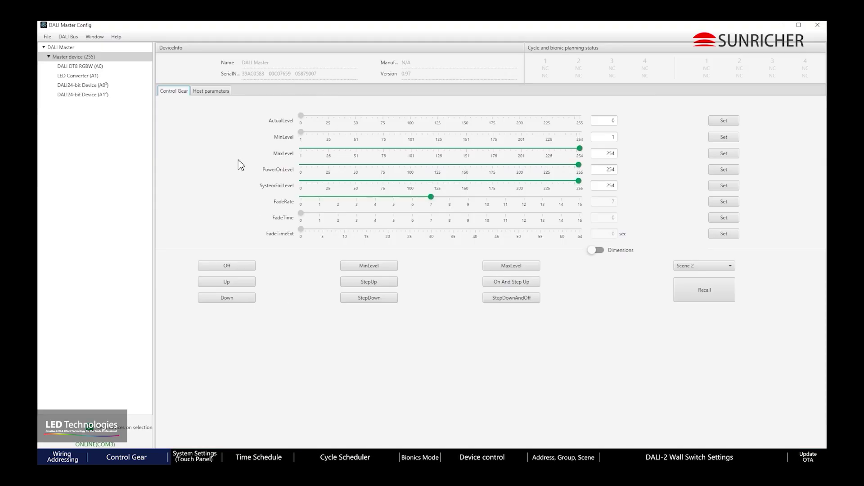
In the host parameters' system settings, enable the touch panel's LockTime and set it to 60 seconds.
left_click(219, 93)
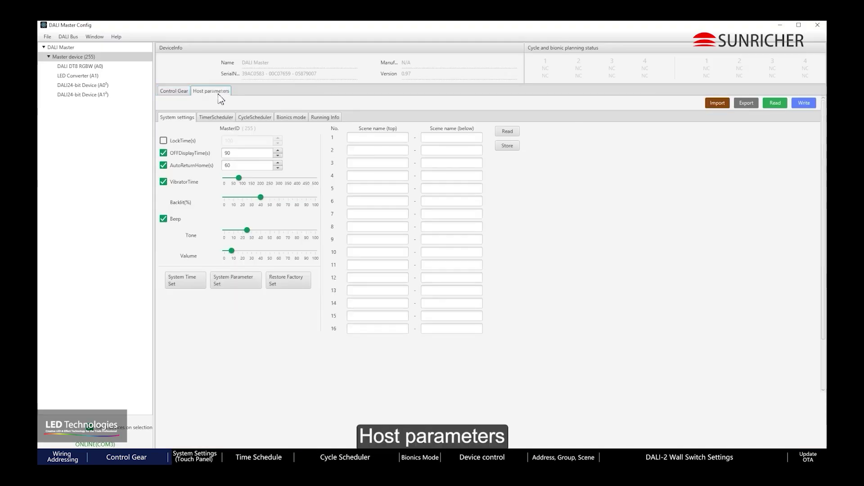
left_click(171, 119)
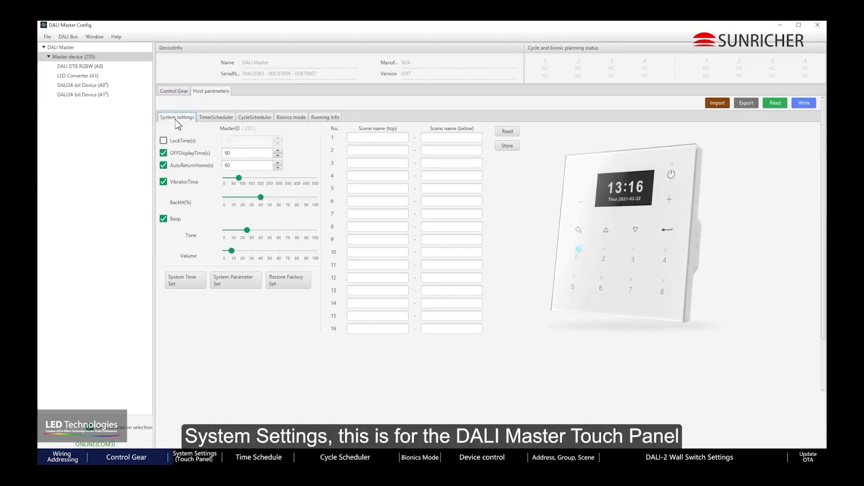
left_click(180, 140)
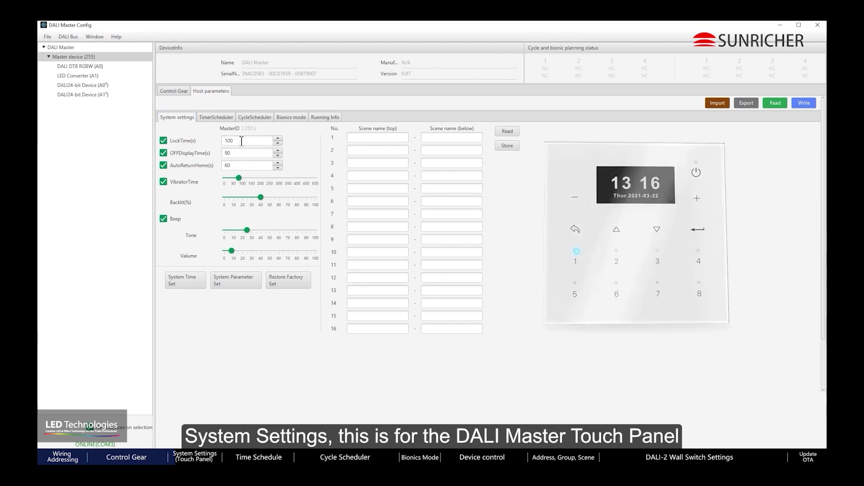
double_click(237, 141)
type("60")
key("Tab")
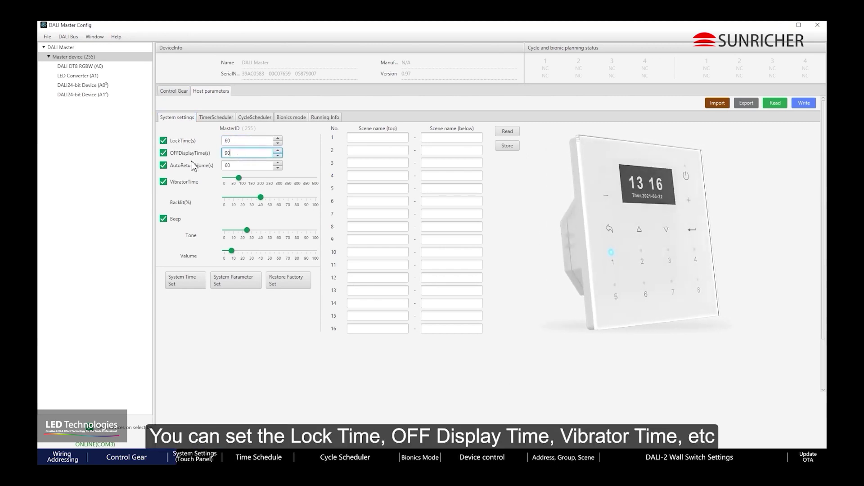
Adjust the touch panel's VibratorTime to about 100, Backlit to about 30%, beep Tone to about 22 and Volume to about 11.
key("Tab")
left_click_drag(239, 178, 253, 197)
left_click_drag(246, 230, 233, 251)
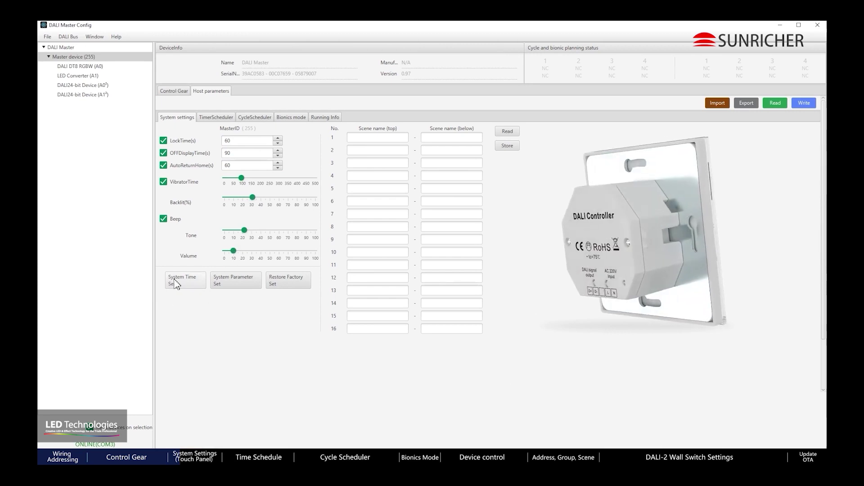
Synchronize the panel's system time and save the system parameters to the panel.
left_click(184, 288)
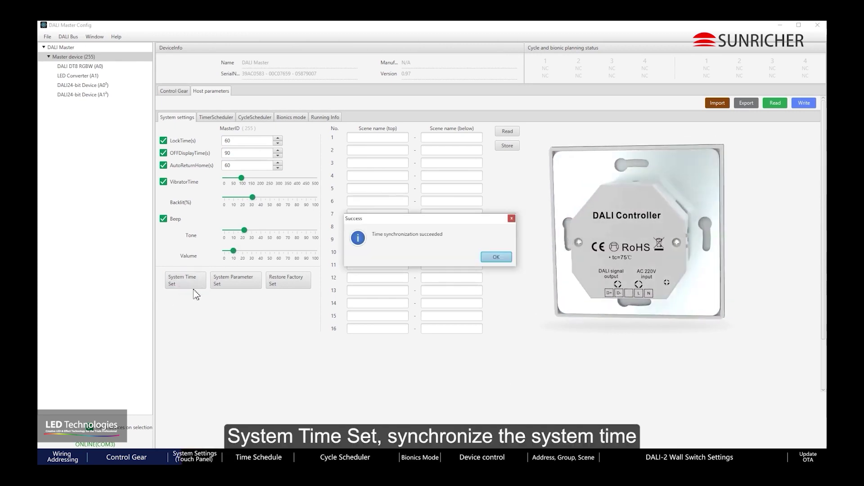
left_click(497, 256)
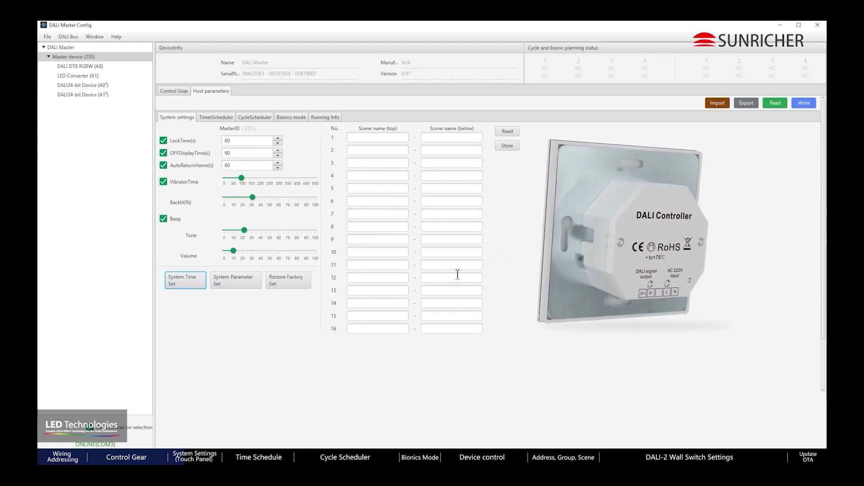
left_click(249, 287)
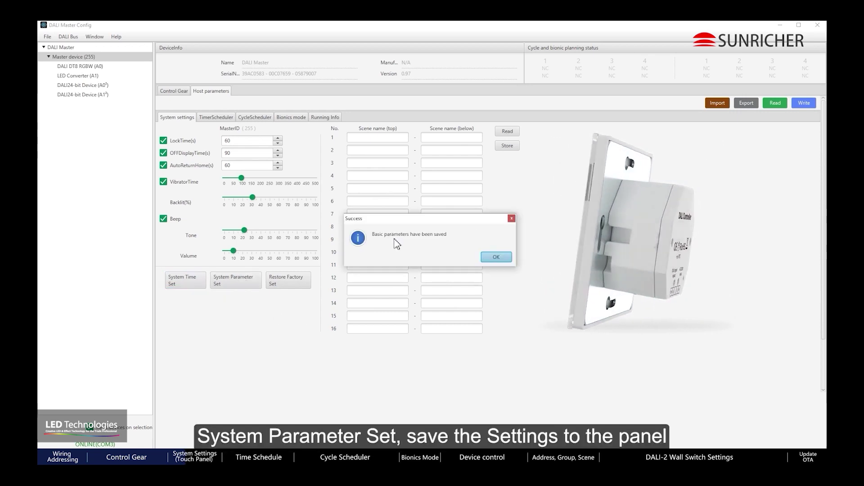
left_click(496, 257)
Restore the host panel's factory settings.
left_click(292, 281)
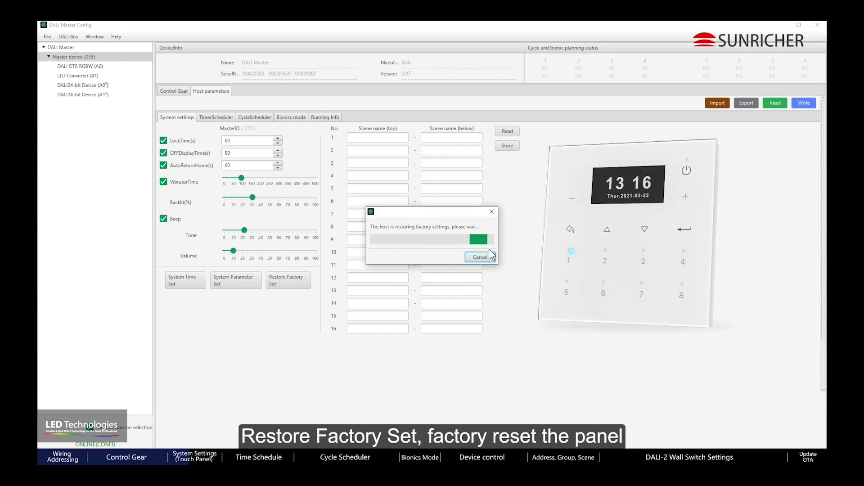
left_click(493, 256)
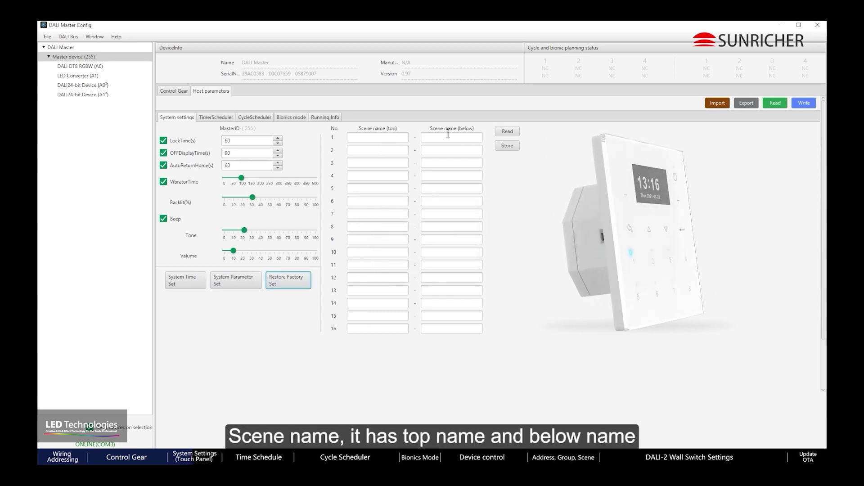
Name scene 1 with "Morning" as the top name and "1" as the below name.
left_click(394, 137)
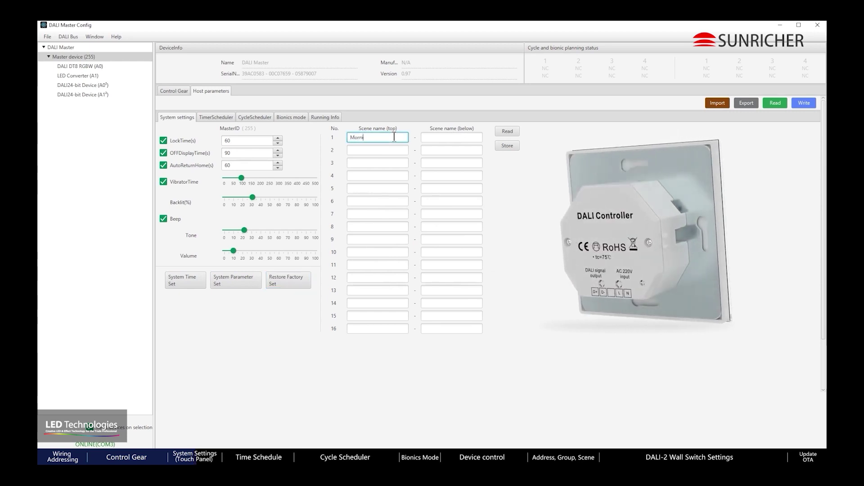
left_click(462, 137)
type("1")
key("Tab")
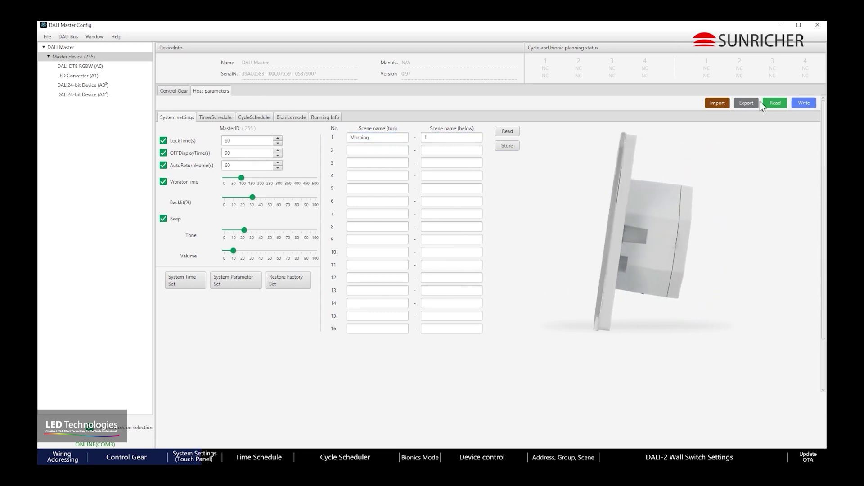
Export the host configuration to the Desktop folder.
left_click(746, 103)
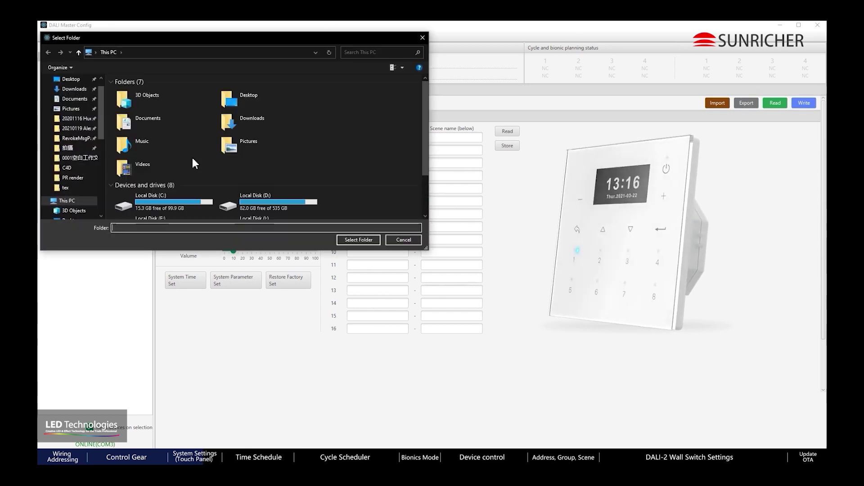
scroll(70, 174, "up", 1)
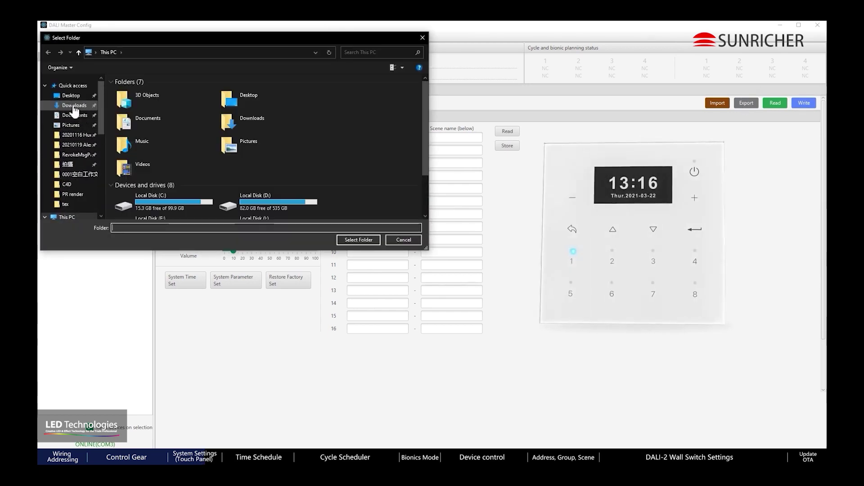
left_click(70, 95)
left_click(359, 239)
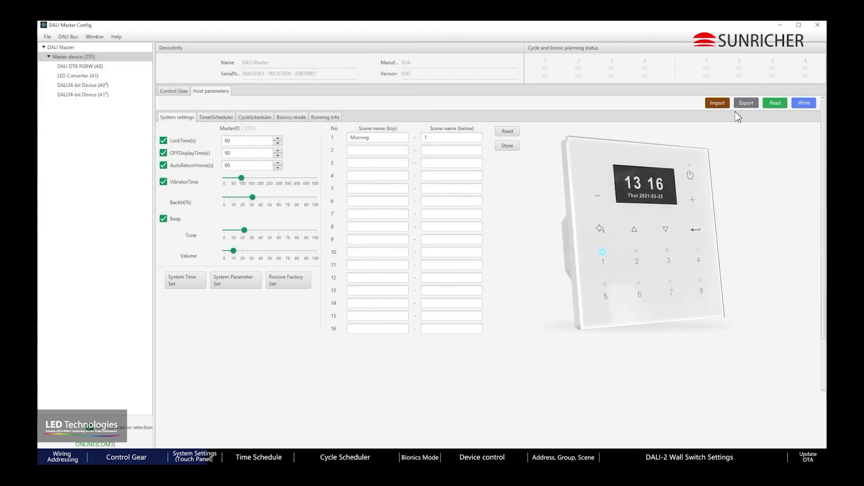
left_click(718, 105)
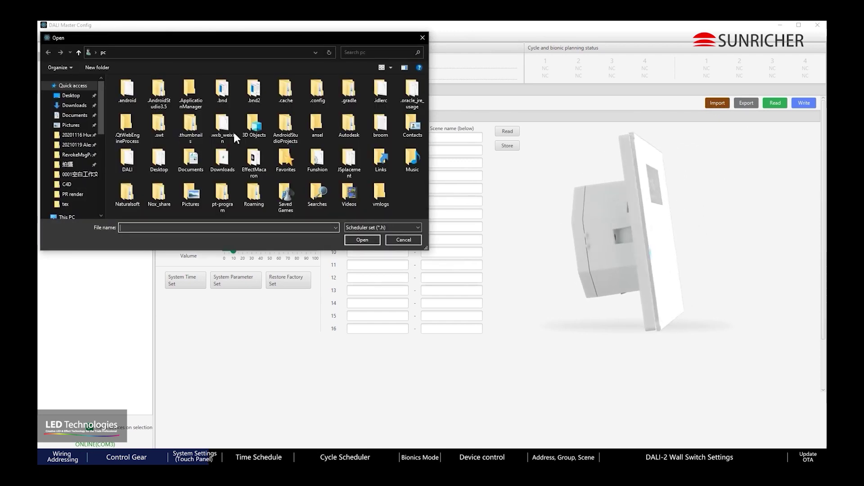
left_click(72, 96)
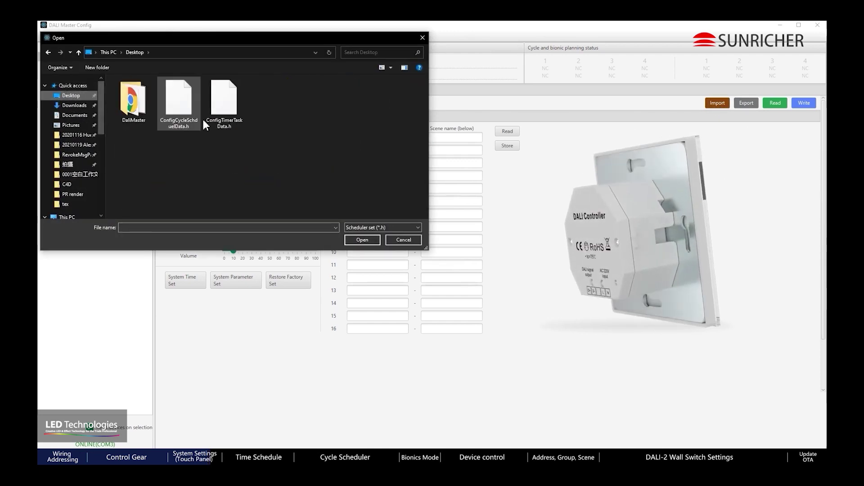
left_click(220, 108)
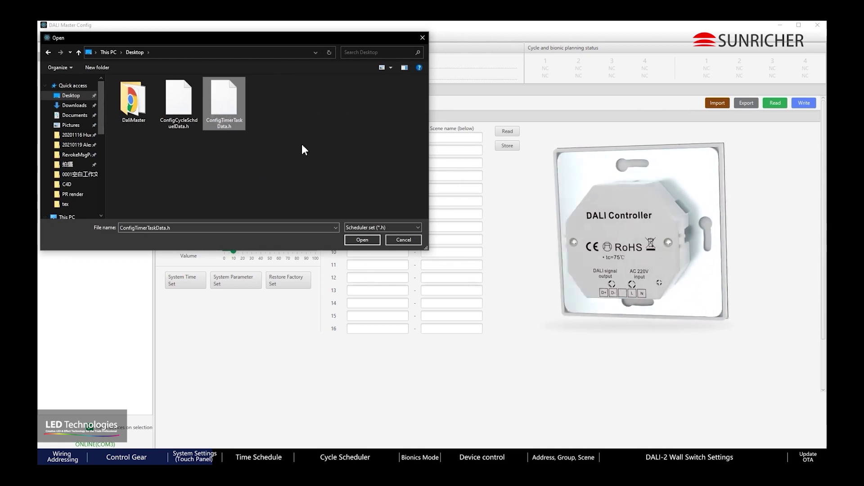
left_click(413, 242)
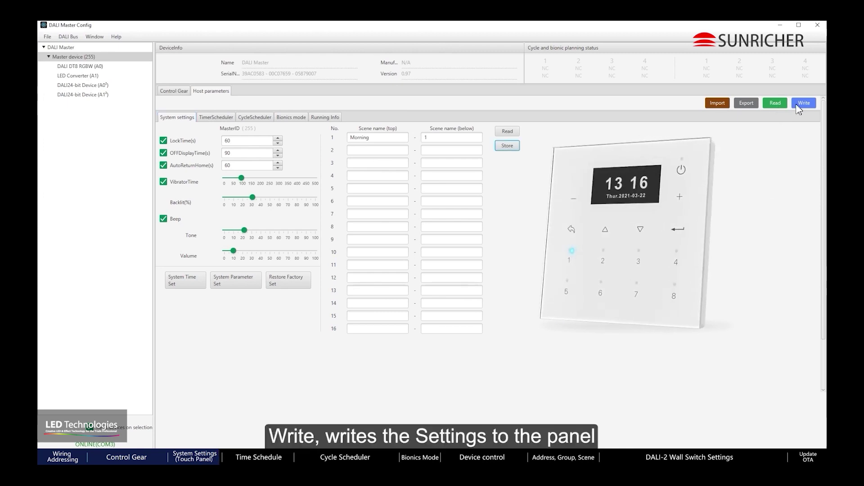
Write the host settings to the panel.
left_click(809, 105)
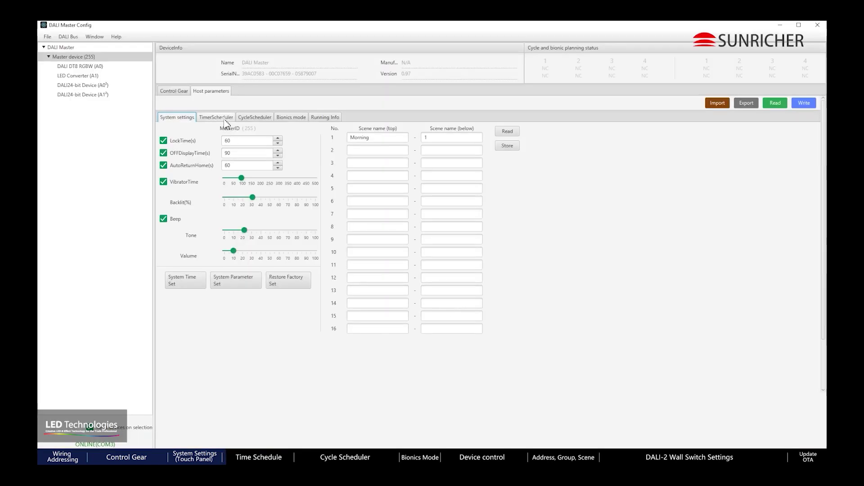
Open task 10 in the timer scheduler for editing and set its time to 15:07:00.
left_click(224, 119)
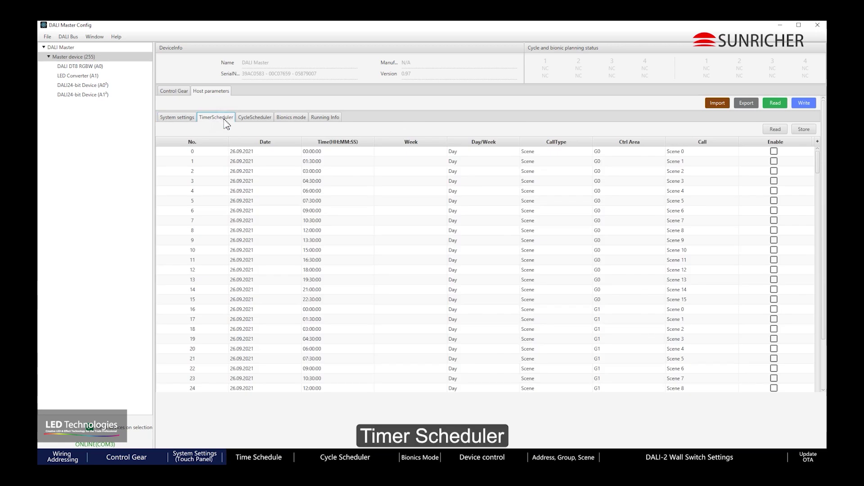
scroll(270, 234, "down", 20)
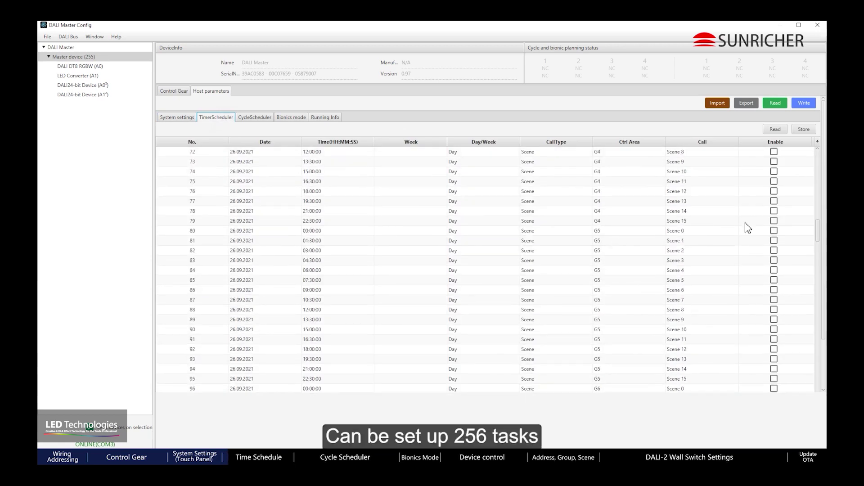
left_click_drag(819, 233, 815, 155)
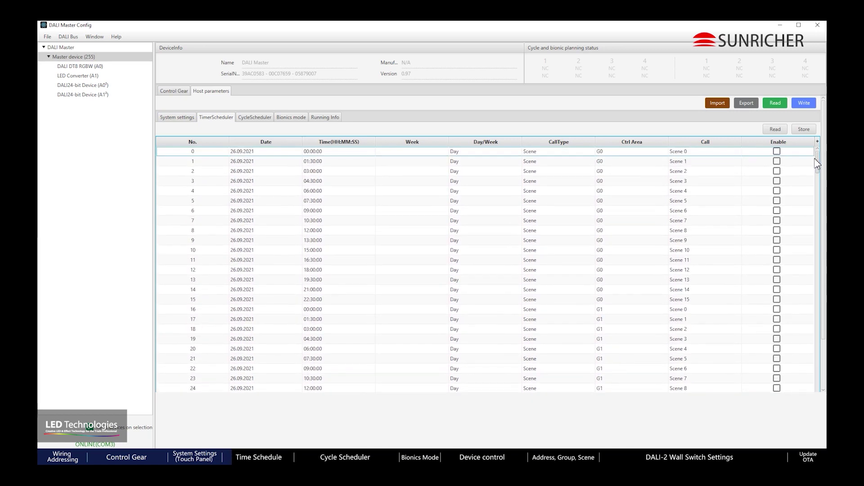
double_click(366, 254)
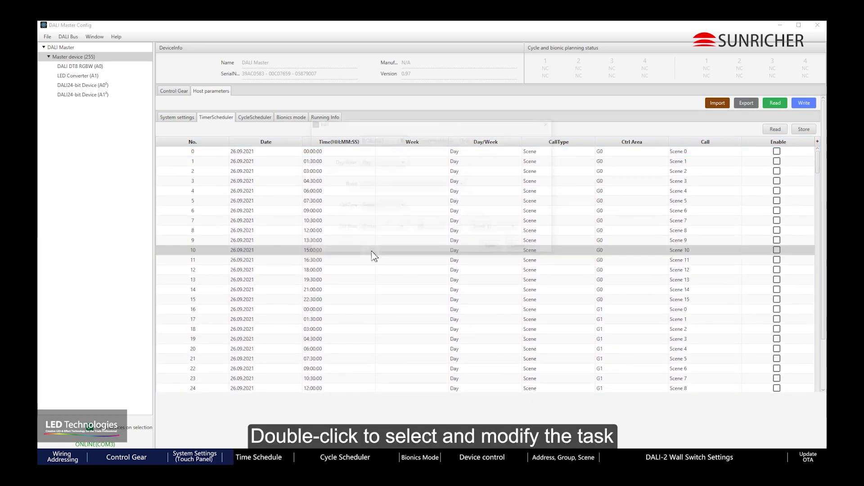
left_click(499, 138)
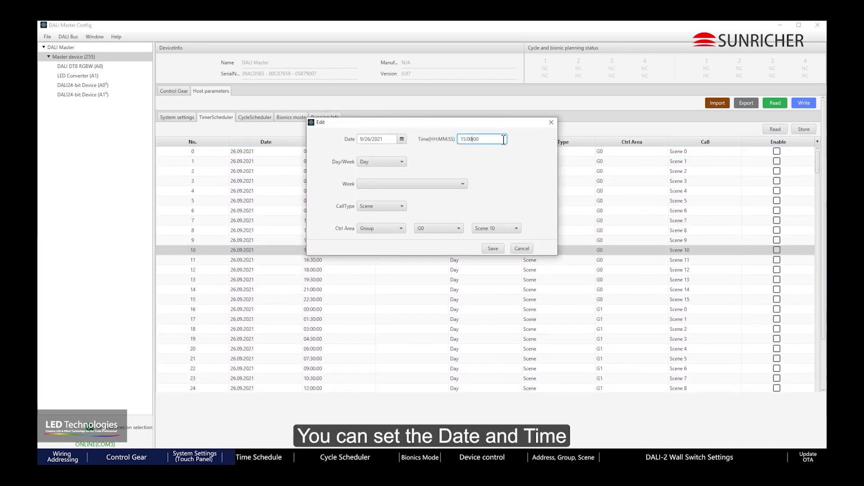
type("7")
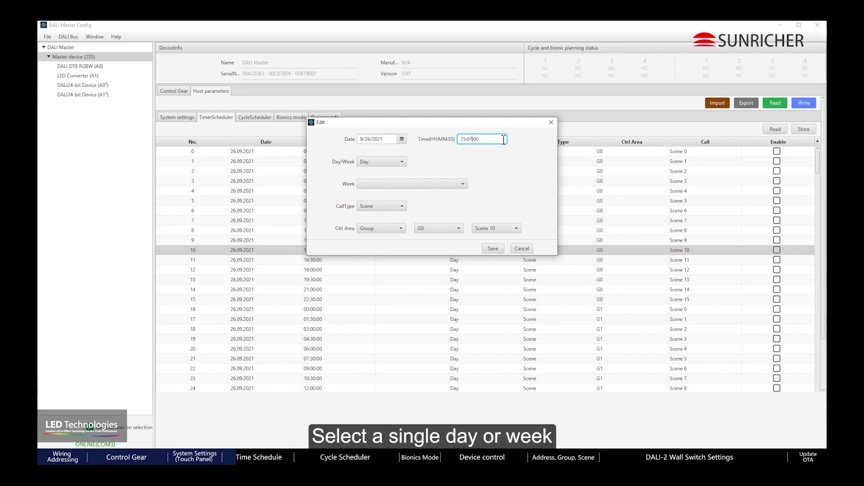
Try a weekly repeat on Sun., Mon. and Tue. for the task, and return it to Day.
left_click(363, 162)
left_click(380, 182)
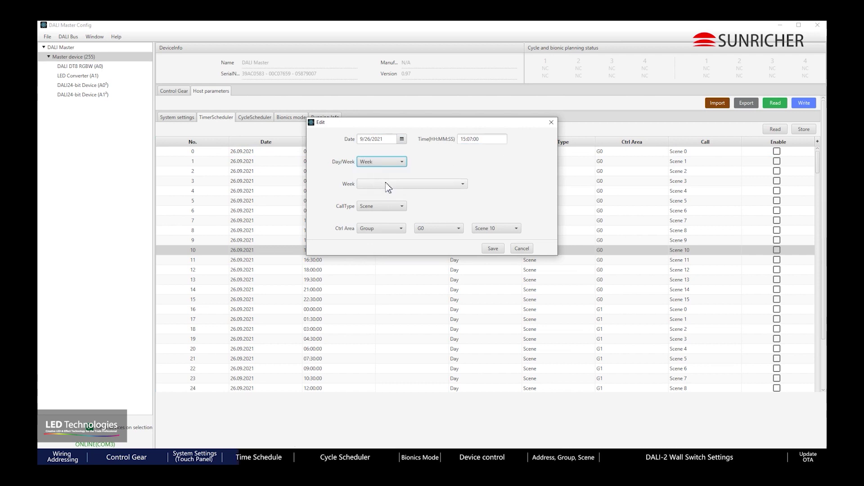
left_click(381, 184)
left_click(374, 194)
left_click(376, 205)
left_click(376, 215)
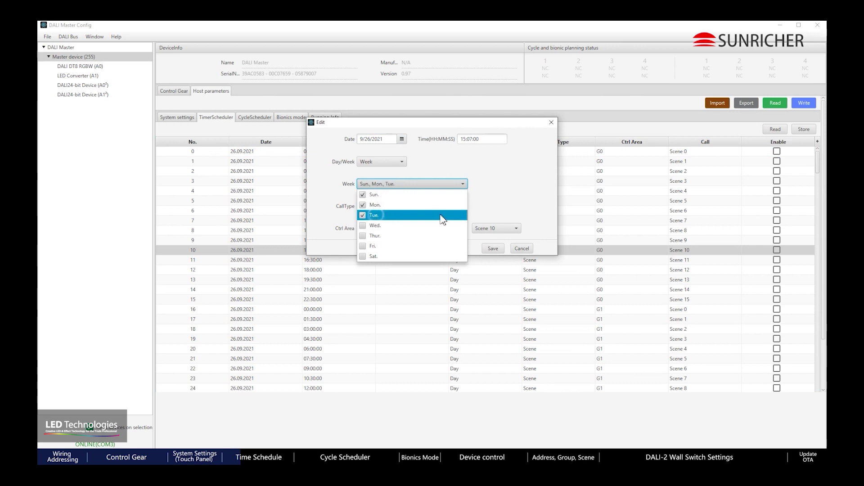
left_click(376, 205)
left_click(377, 194)
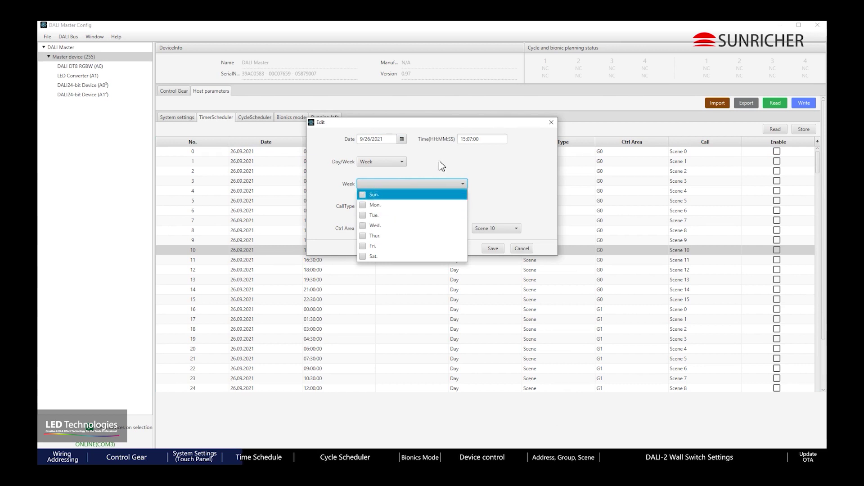
left_click(381, 162)
left_click(385, 171)
Keep the call type on Scene and try the control areas All, Group with G0, and Gear.
left_click(388, 206)
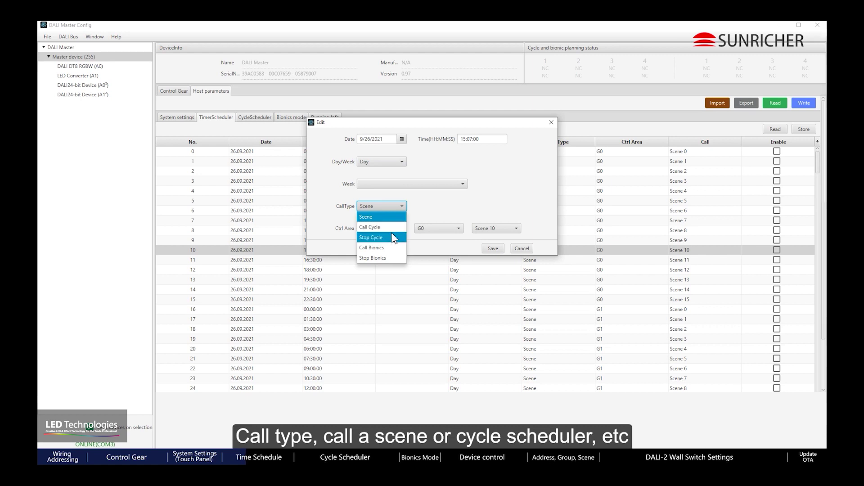
left_click(388, 218)
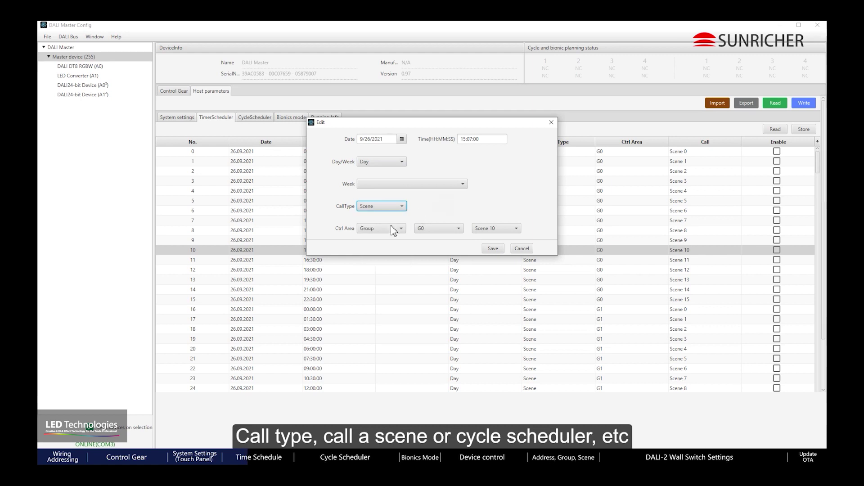
left_click(383, 229)
left_click(385, 240)
left_click(394, 229)
left_click(390, 249)
left_click(437, 228)
left_click(433, 239)
left_click(439, 228)
left_click(383, 229)
left_click(385, 259)
left_click(439, 229)
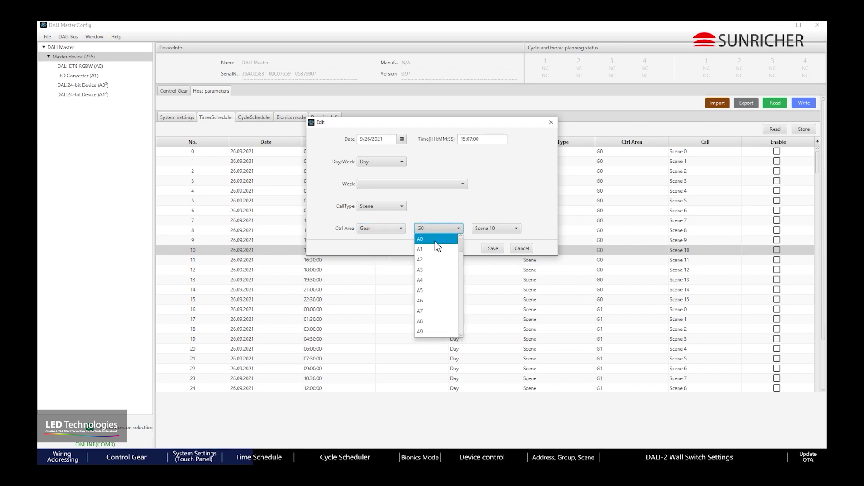
Set the task's control area to All and its call to Scene 0, and save the task.
left_click(402, 228)
left_click(396, 239)
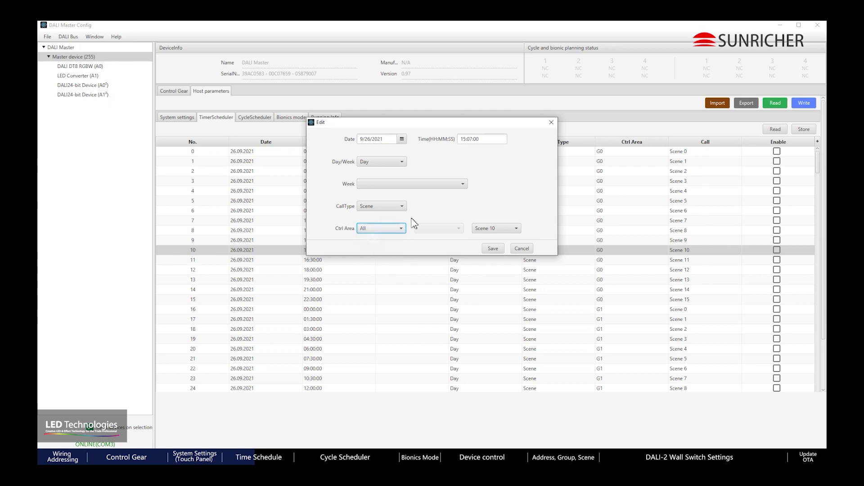
left_click(489, 228)
left_click(491, 238)
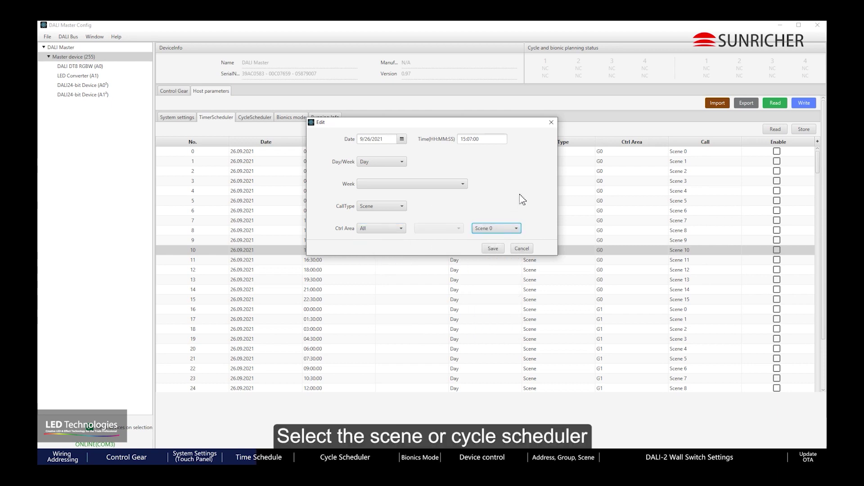
left_click(494, 248)
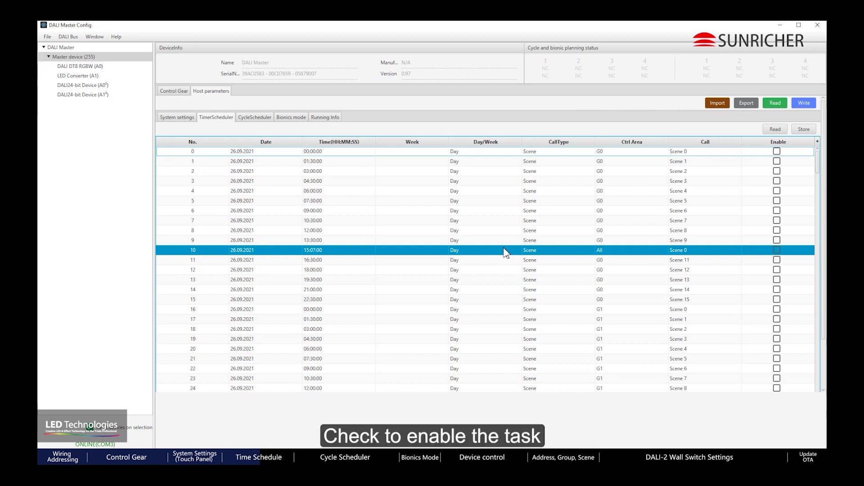
Enable timer task 10 and store the schedule, checking the system clock for its start time.
left_click(777, 250)
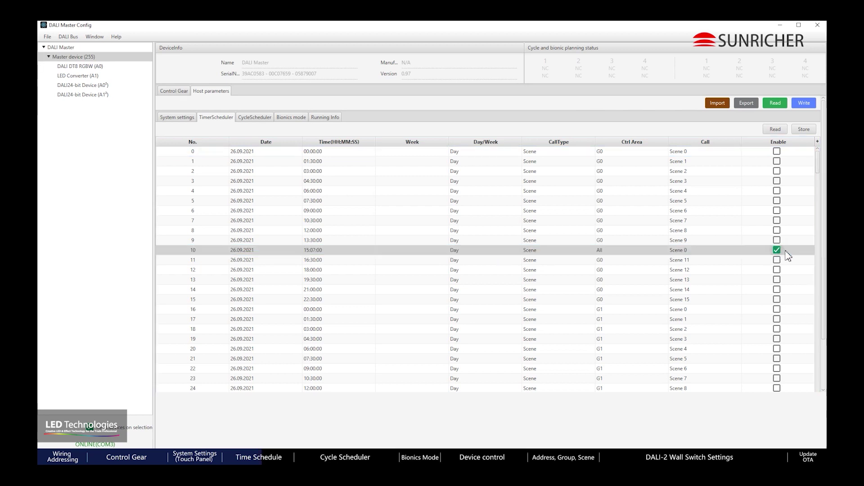
left_click(810, 131)
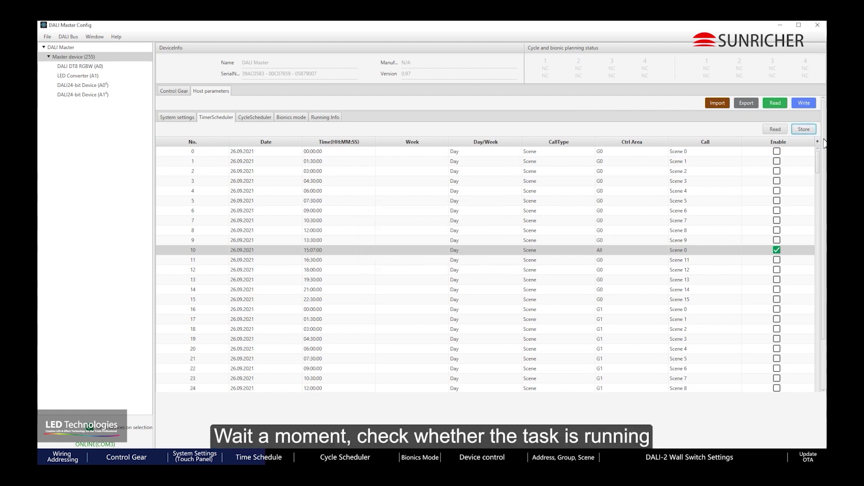
left_click(811, 457)
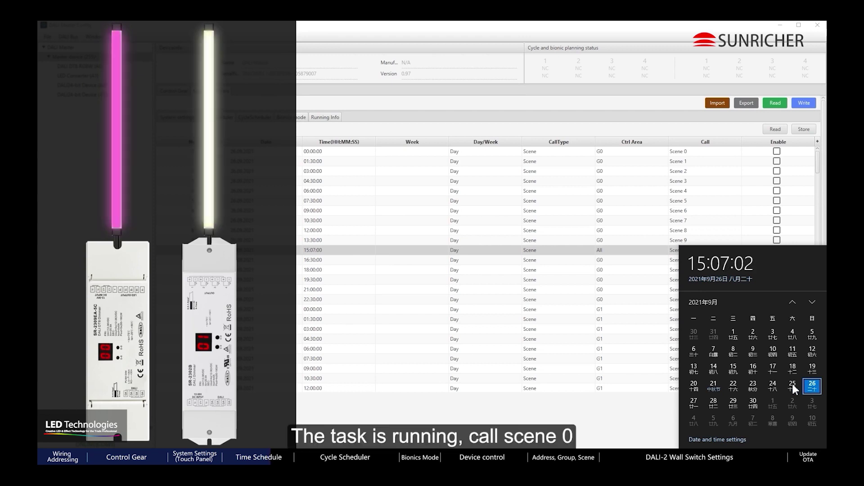
Enable all timer tasks in one batch from task 10.
left_click(408, 252)
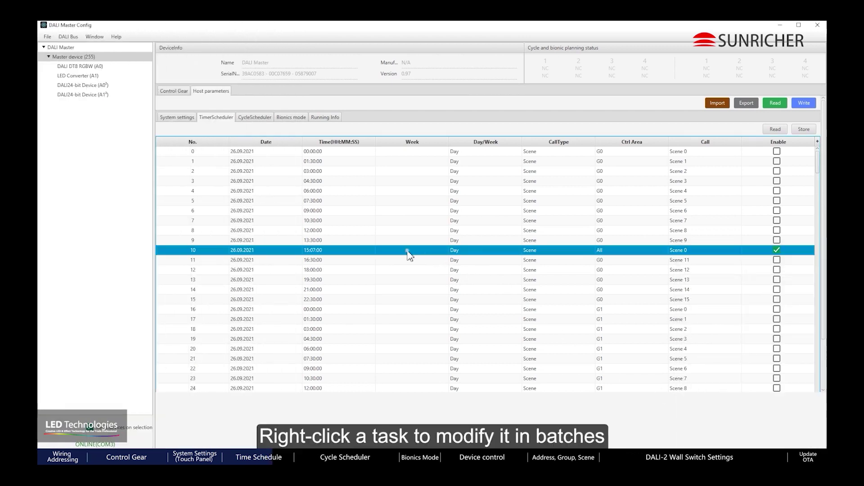
right_click(408, 252)
left_click(448, 258)
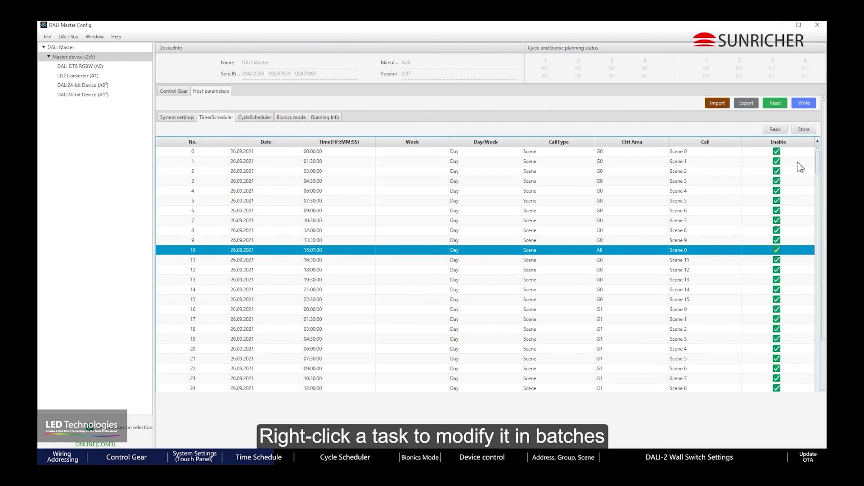
Stop all timer tasks in one batch and enable only tasks 8, 9 and 10.
right_click(395, 254)
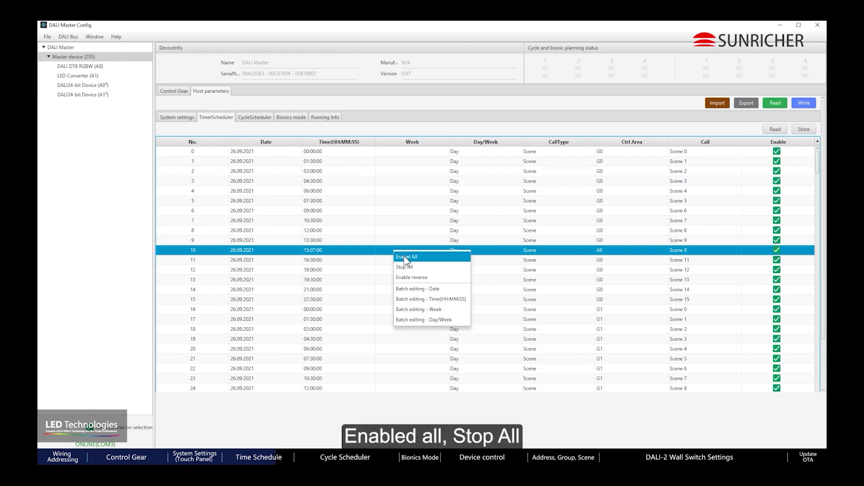
left_click(427, 268)
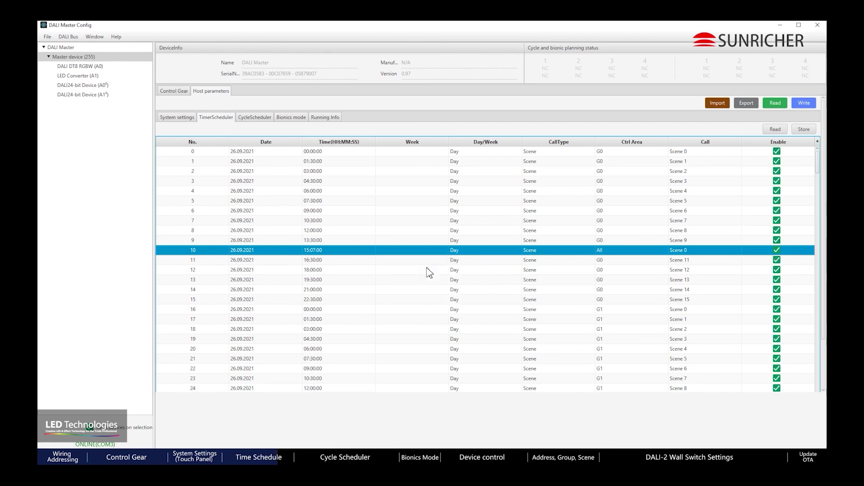
right_click(336, 250)
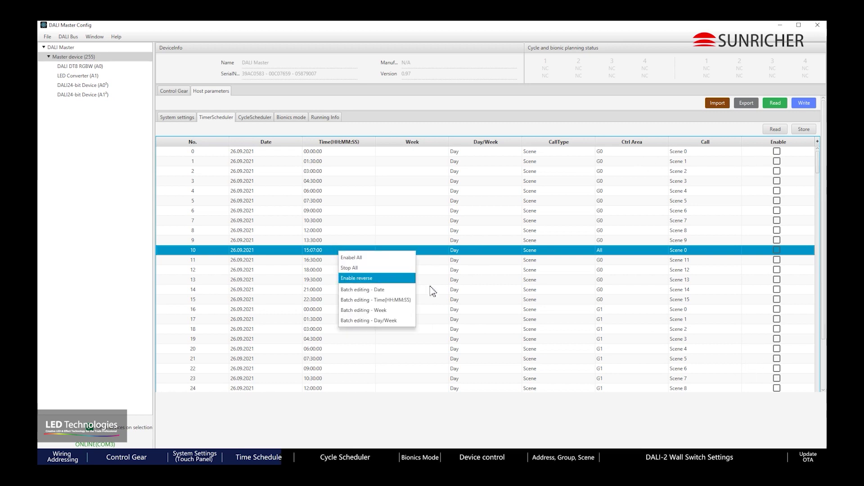
left_click(777, 250)
left_click(777, 240)
left_click(778, 230)
Reverse the enable states of all timer tasks in one batch.
left_click(423, 231)
right_click(424, 230)
left_click(456, 259)
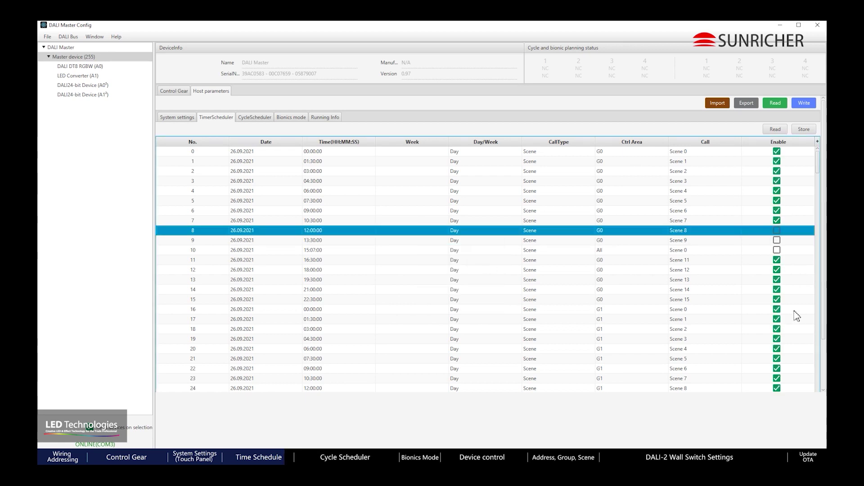
Batch-edit the date of the timer tasks, picking 27 September 2021.
right_click(411, 234)
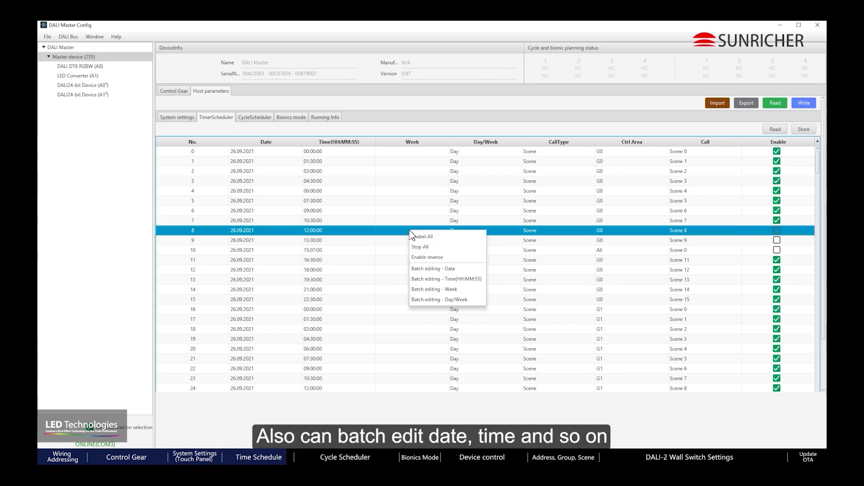
left_click(468, 269)
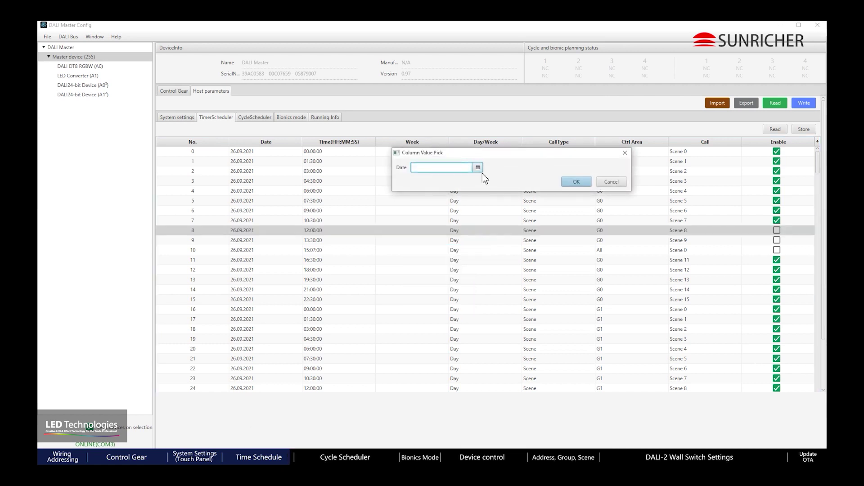
left_click(478, 169)
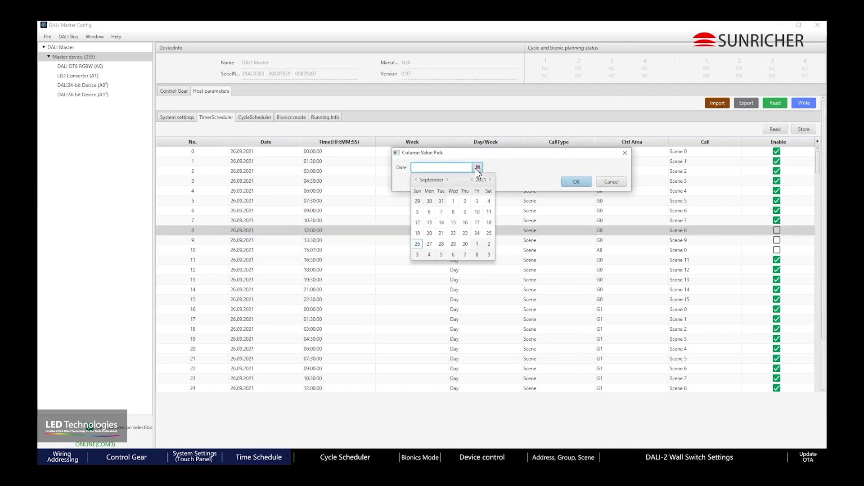
left_click(428, 245)
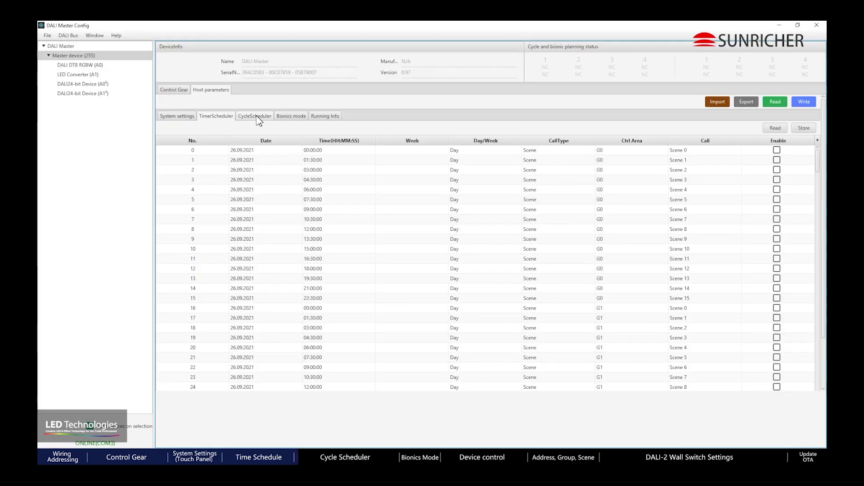
Open the cycle scheduler and look through its preset modes 1, 2 and 3.
left_click(259, 118)
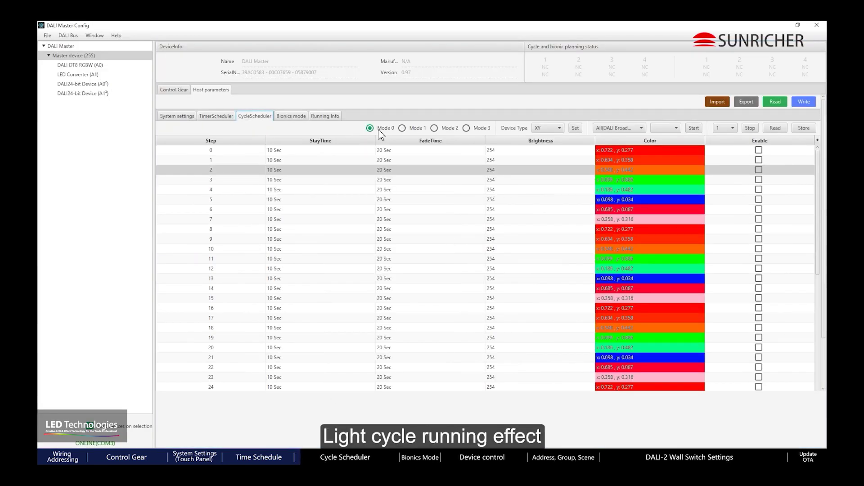
left_click(404, 130)
left_click(436, 130)
left_click(471, 129)
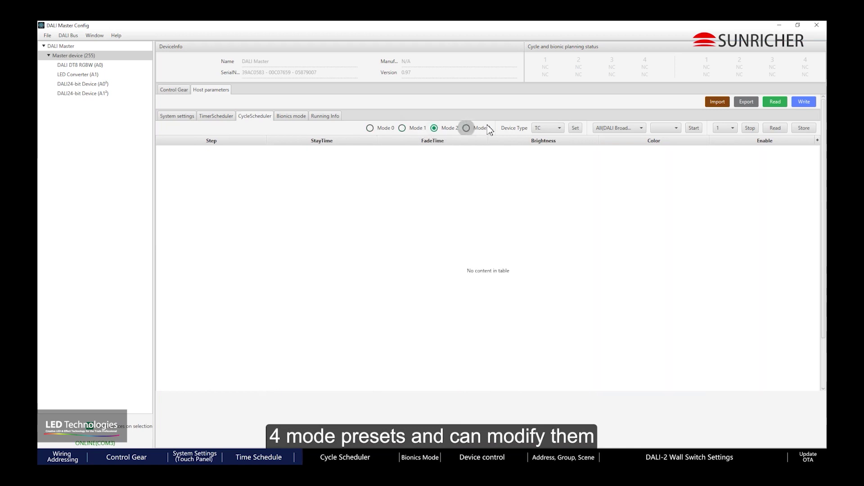
Select cycle Mode 0 and set its device type to the RGB option.
left_click(386, 131)
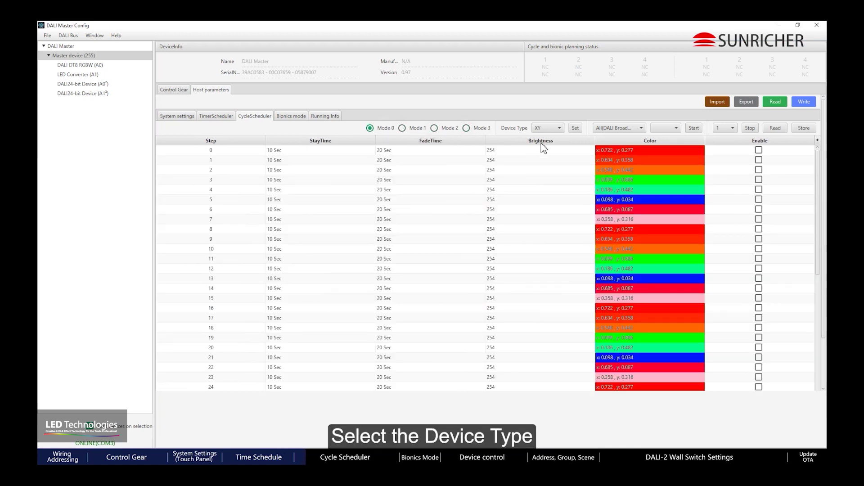
left_click(556, 128)
left_click(556, 169)
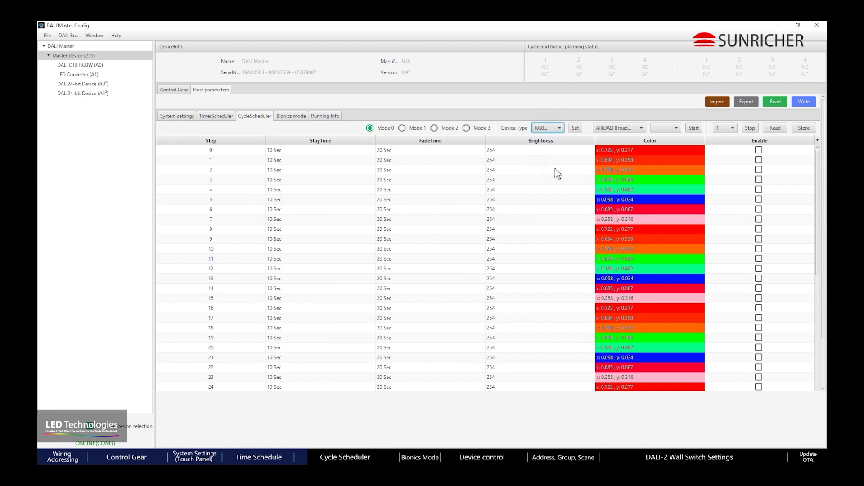
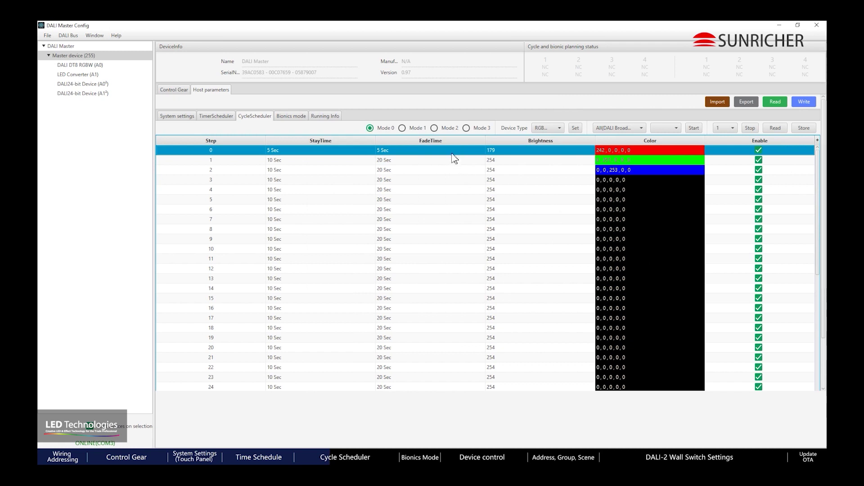
Stop all cycle steps in one batch and enable only steps 0, 1 and 2.
left_click(477, 171)
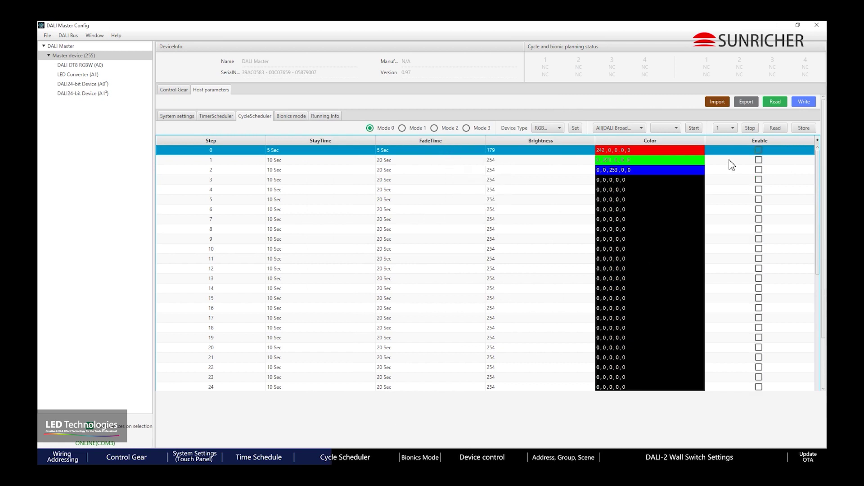
right_click(477, 154)
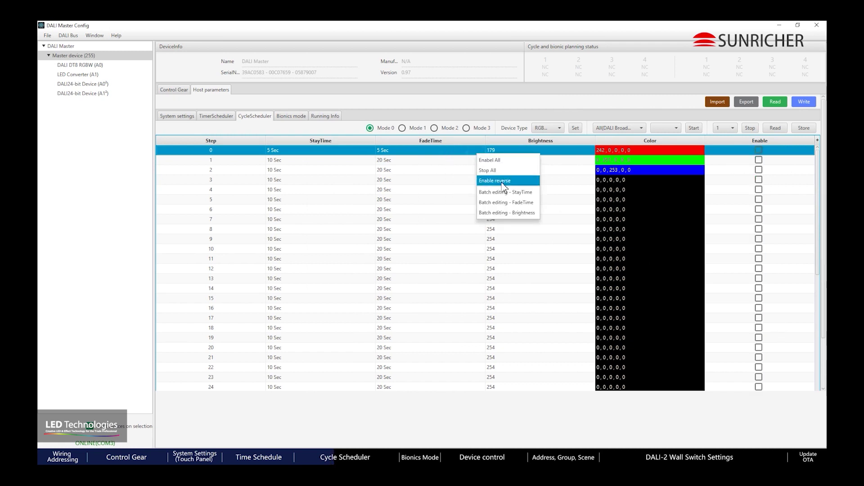
left_click(760, 152)
left_click(759, 150)
left_click(759, 160)
left_click(759, 170)
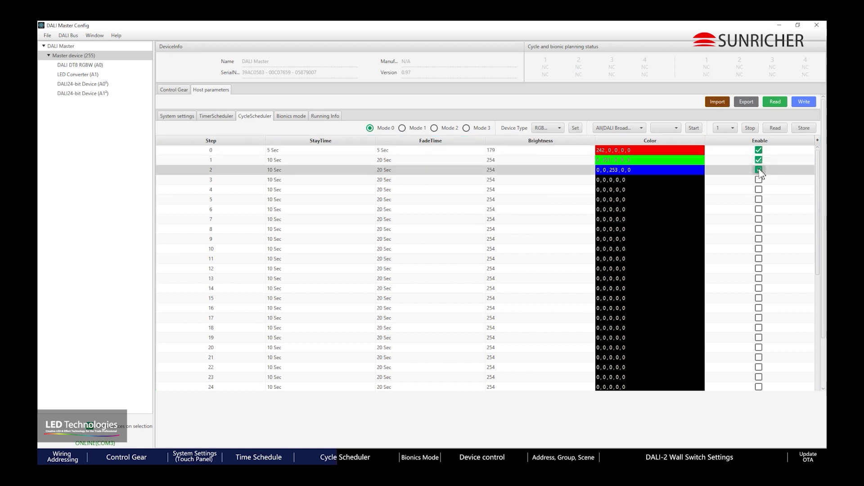
Reverse the enable states of all cycle steps, and reverse them a second time.
right_click(472, 173)
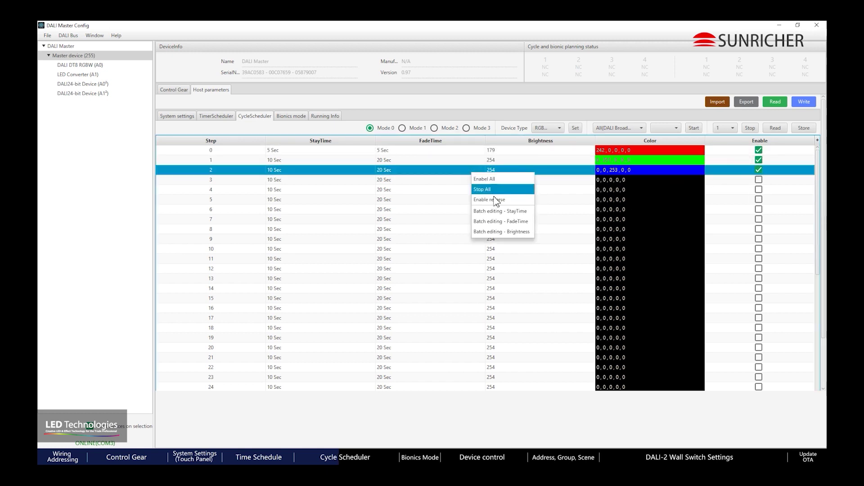
left_click(514, 204)
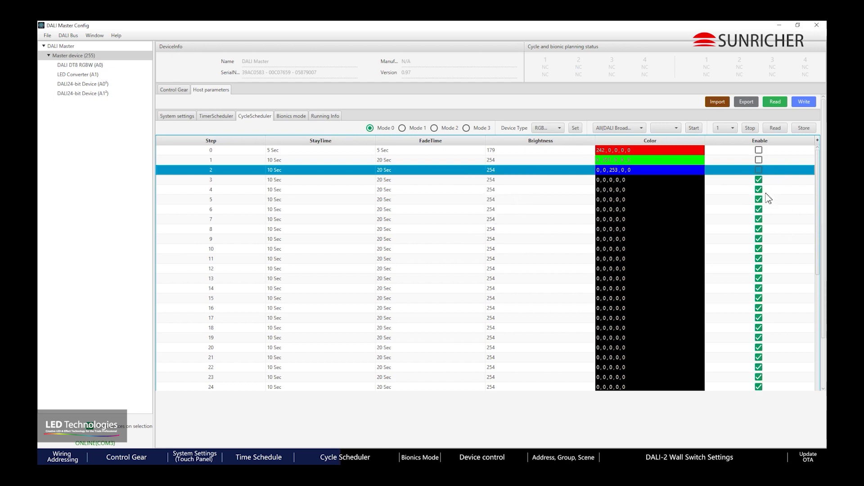
right_click(463, 170)
left_click(482, 197)
Batch-edit the stay time of all cycle steps to 5 Sec.
right_click(423, 171)
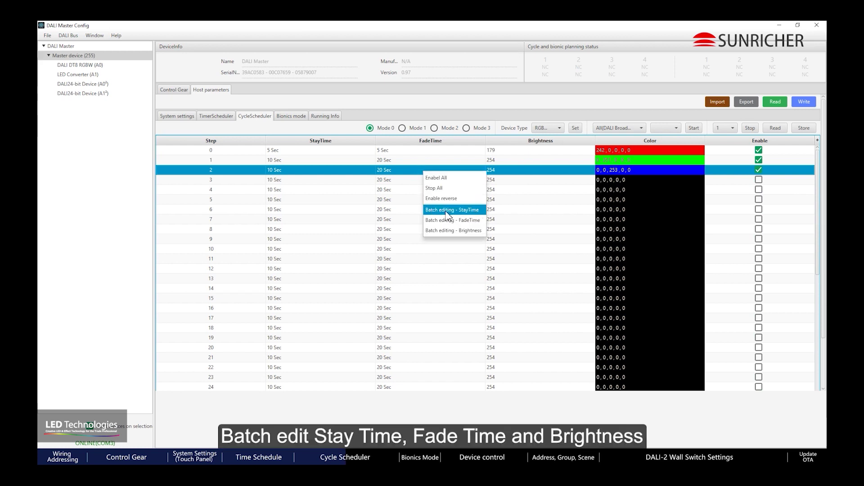
left_click(463, 211)
left_click(458, 168)
left_click(431, 177)
left_click(563, 181)
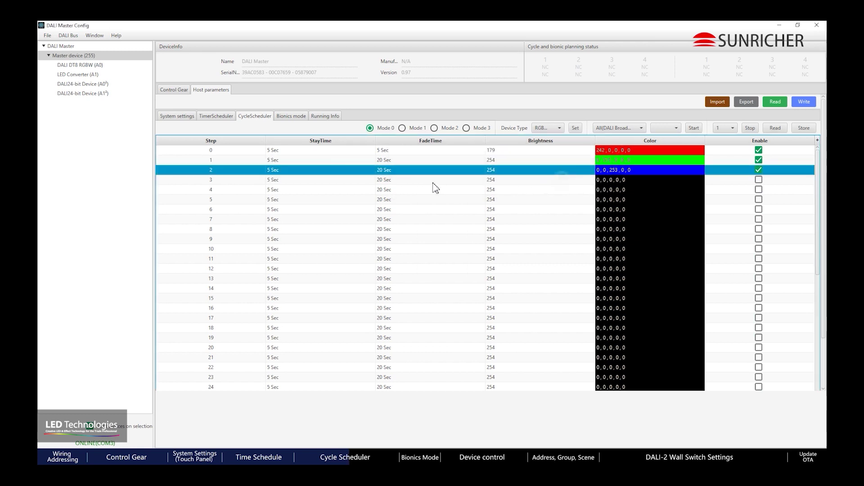
Batch-edit the fade time of all cycle steps to 5 Sec.
right_click(425, 174)
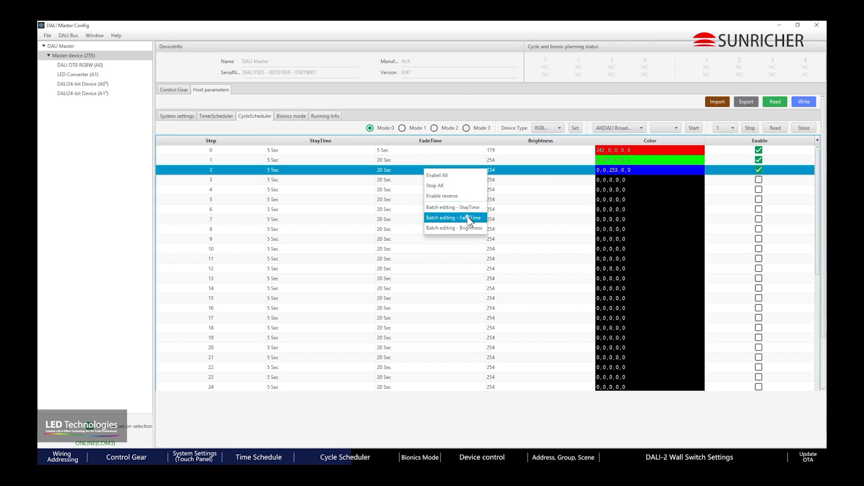
left_click(466, 219)
left_click(458, 168)
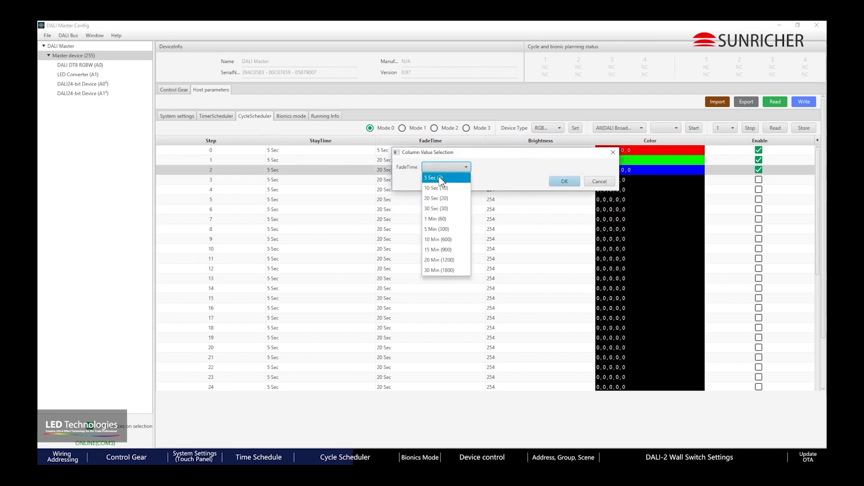
left_click(426, 177)
left_click(565, 181)
Batch-edit the brightness of all cycle steps to 254.
right_click(432, 172)
left_click(488, 230)
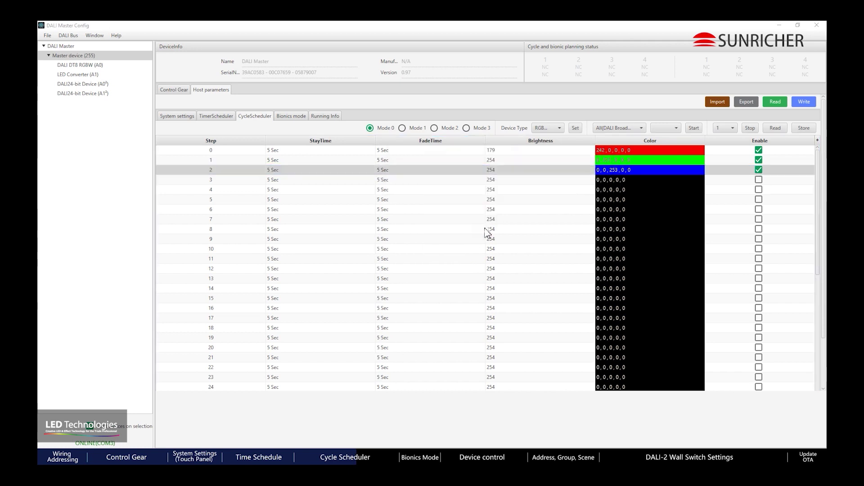
type("254")
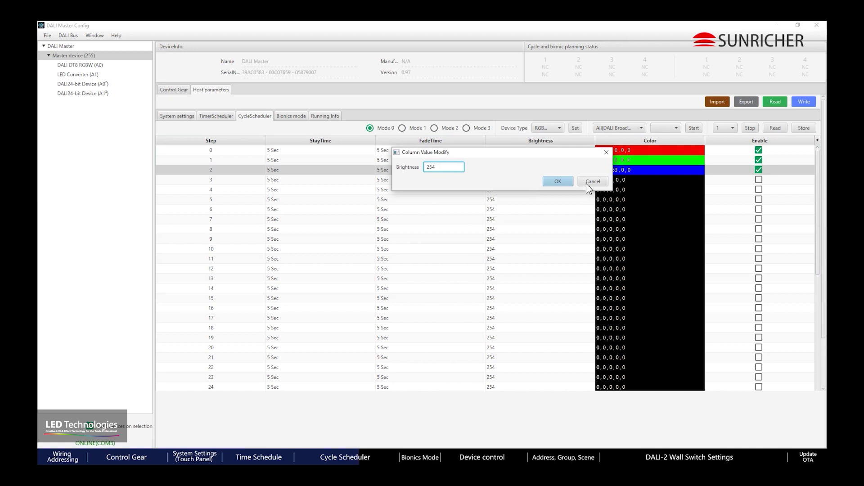
left_click(559, 181)
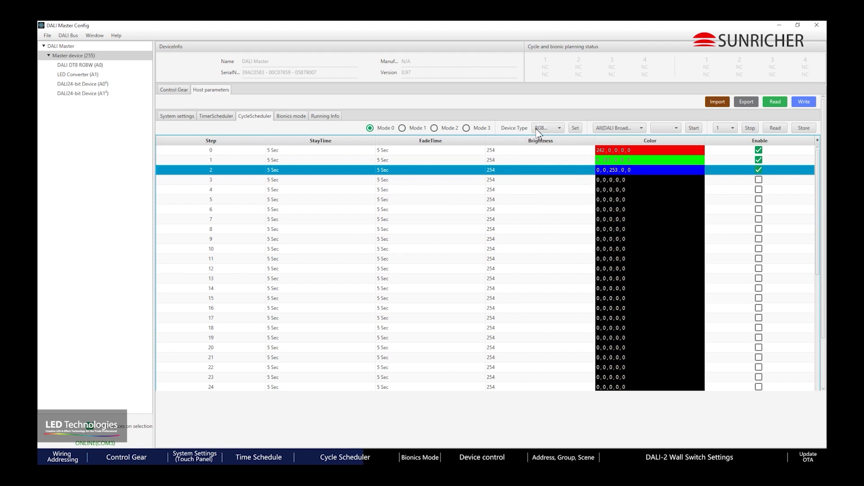
Try the cycle's control areas Group with G0 and Single Address, viewing the available addresses.
left_click(635, 130)
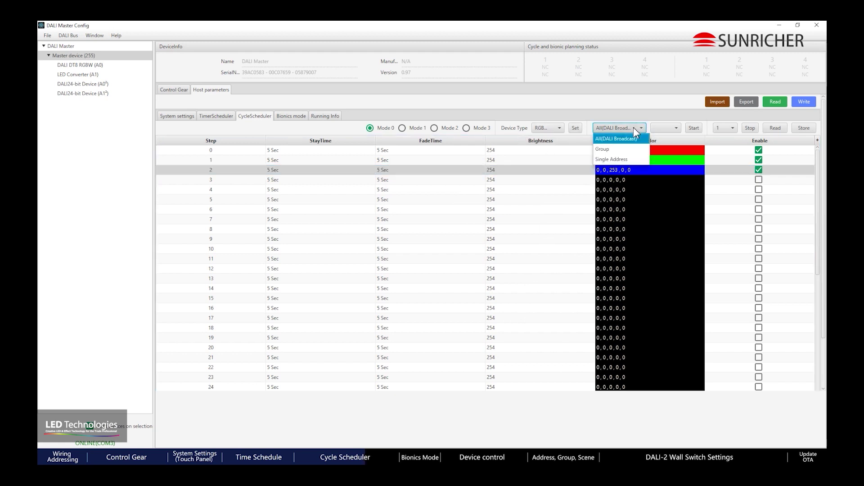
left_click(628, 149)
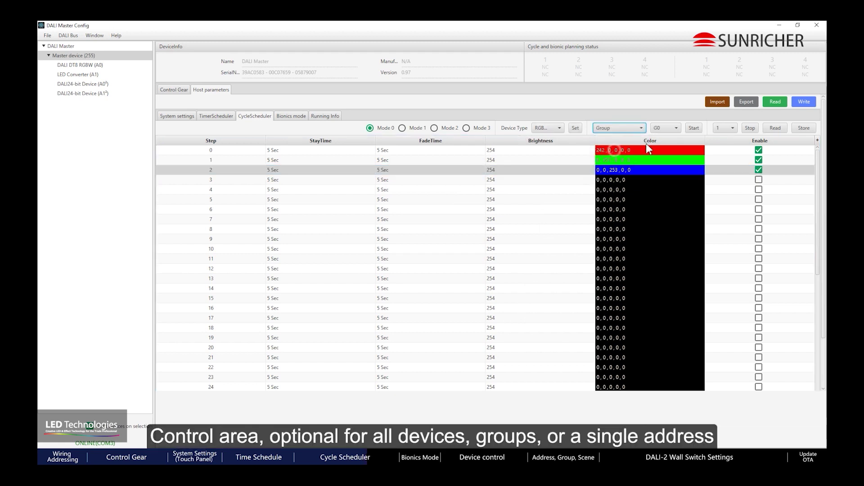
left_click(664, 128)
left_click(623, 130)
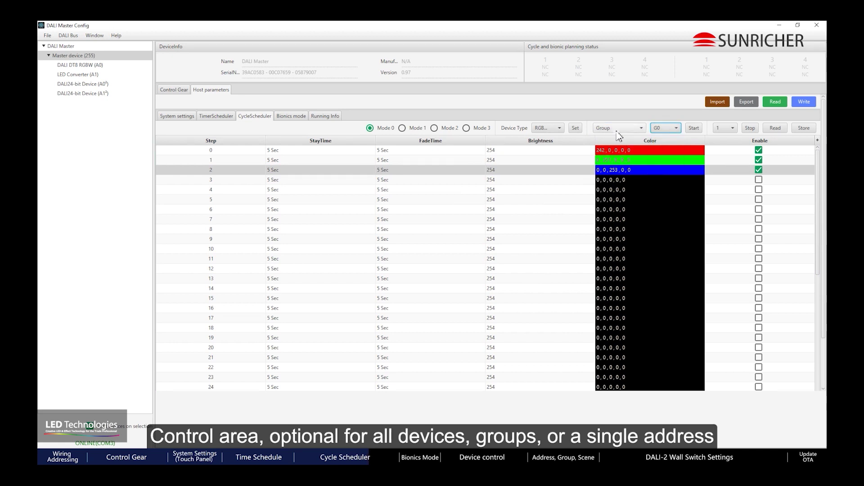
left_click(621, 129)
left_click(612, 159)
left_click(660, 131)
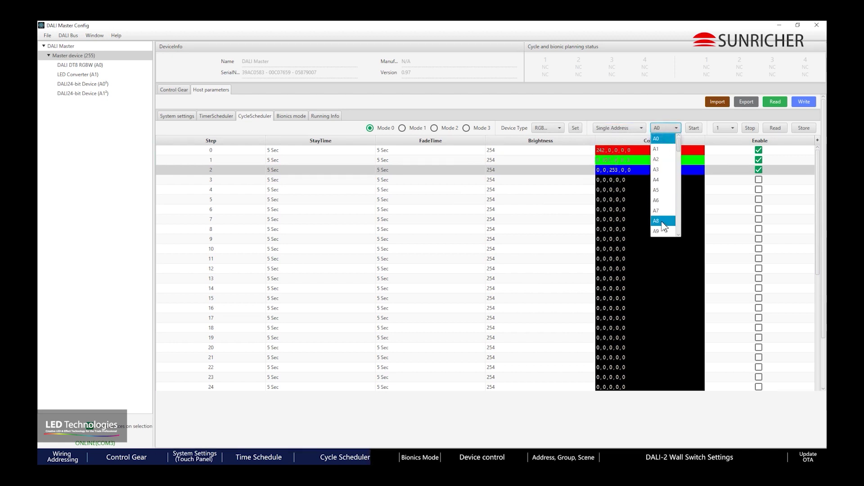
Set the cycle's control area to All(DALI Broadcast) and store the cycle schedule.
left_click(618, 131)
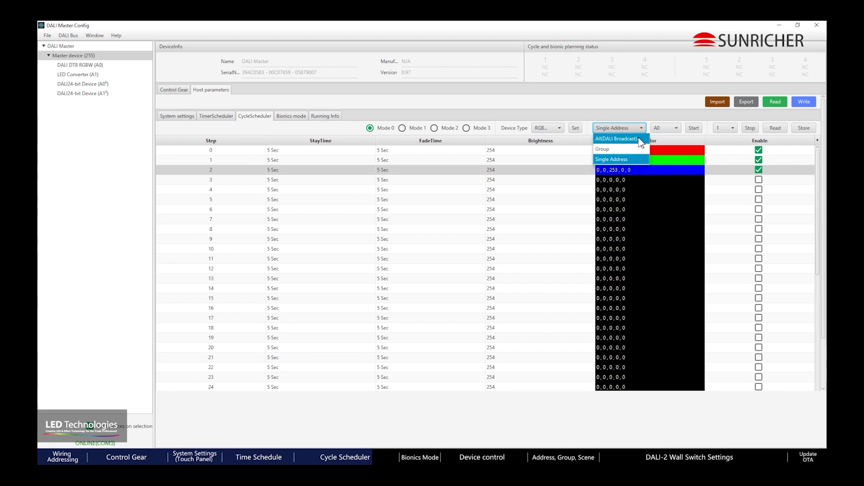
left_click(630, 138)
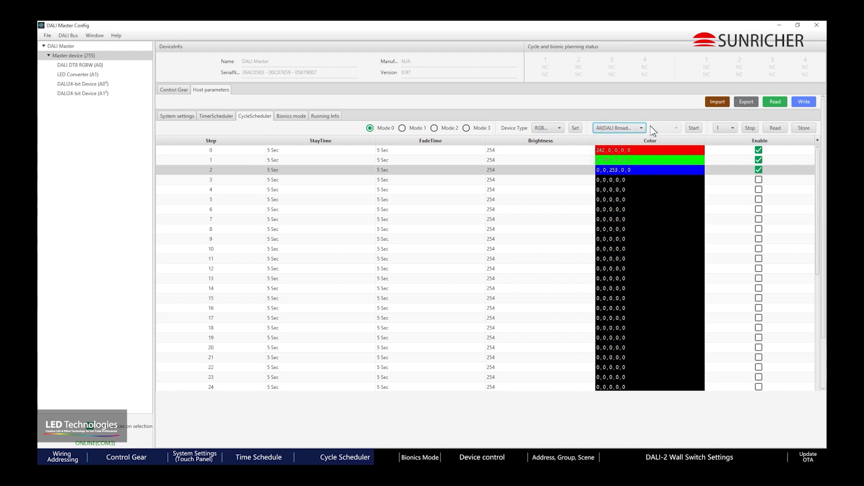
left_click(806, 129)
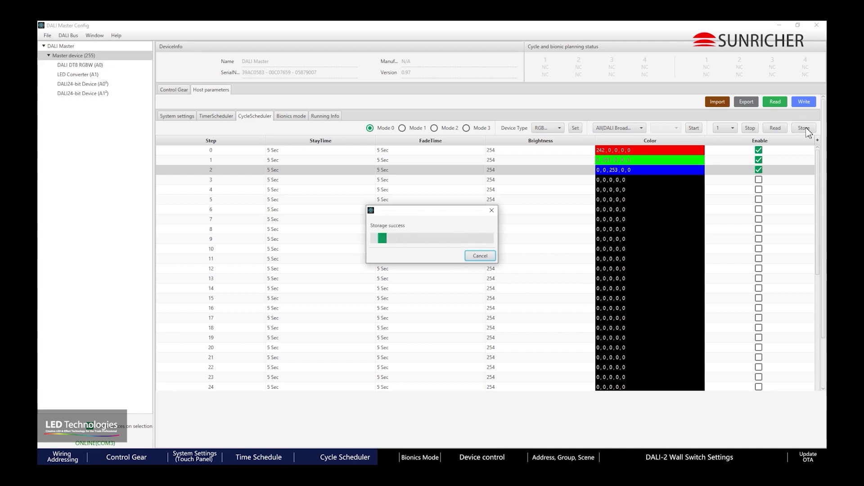
Start the Mode 0 cycle on all devices, and stop it after watching it run.
left_click(695, 130)
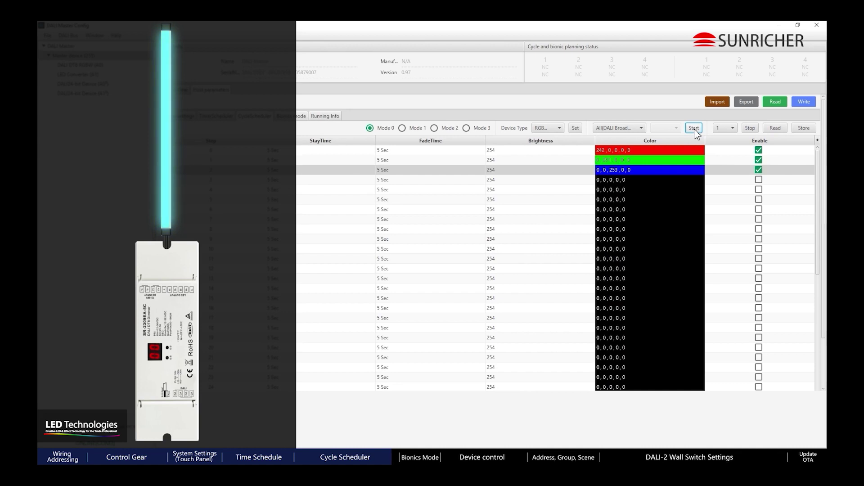
left_click(694, 129)
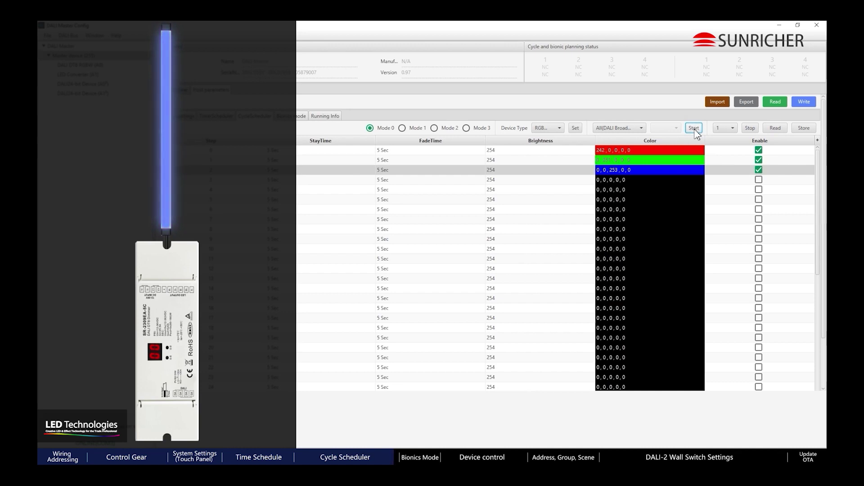
left_click(750, 129)
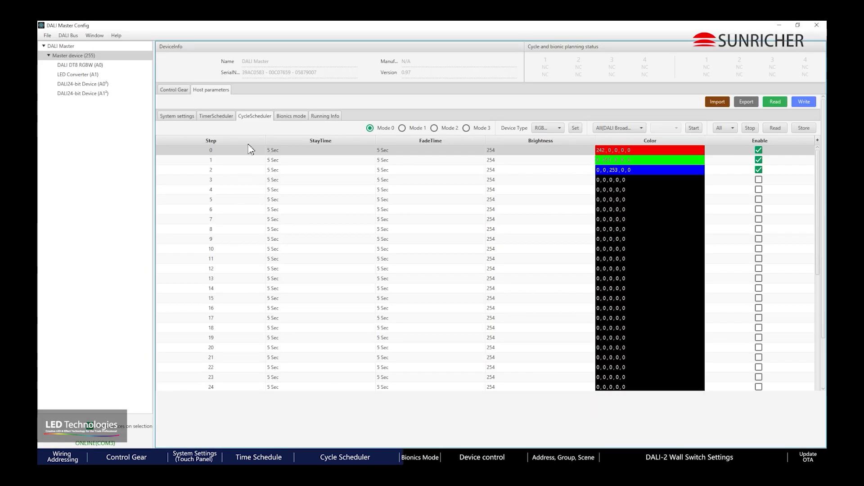
Look through the Bionics mode presets, choose Mode 3, and set its 00:00 color temperature to 1600 K and brightness to 5.
left_click(292, 117)
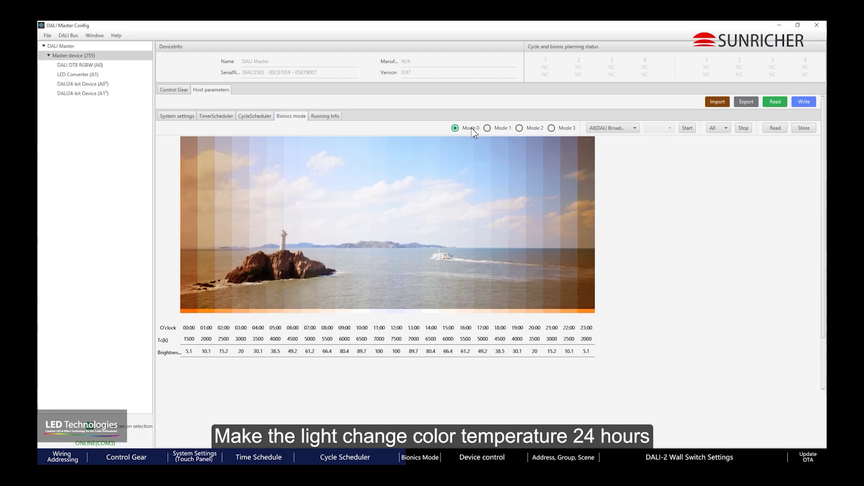
left_click(498, 128)
left_click(519, 129)
left_click(563, 129)
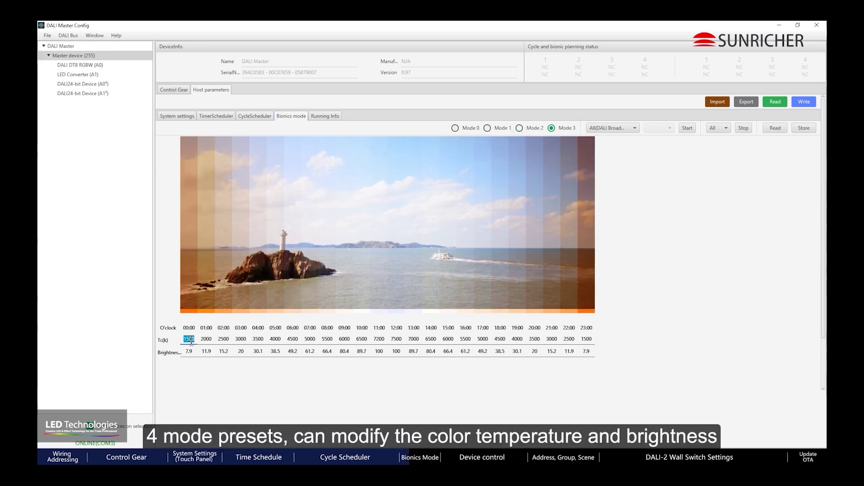
type("1600")
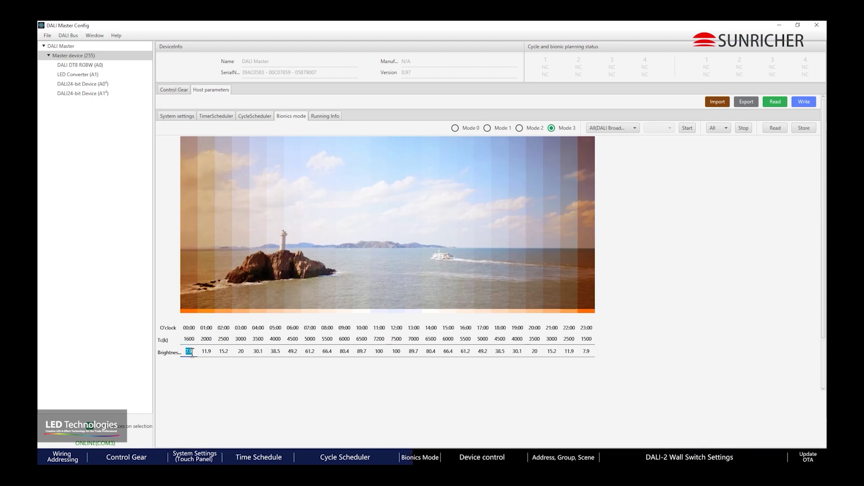
type("5")
Try the Bionics mode control areas Group and Single Address, viewing the available groups and addresses.
left_click(613, 129)
left_click(615, 150)
left_click(659, 128)
left_click(599, 130)
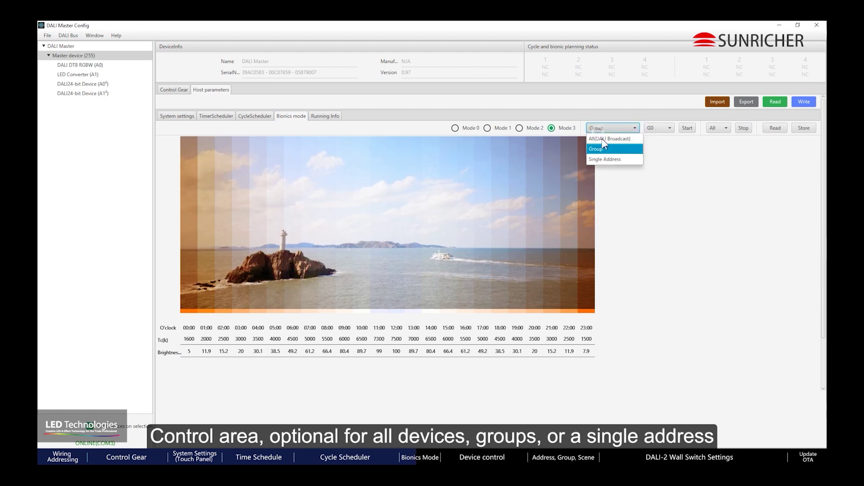
left_click(607, 160)
left_click(659, 129)
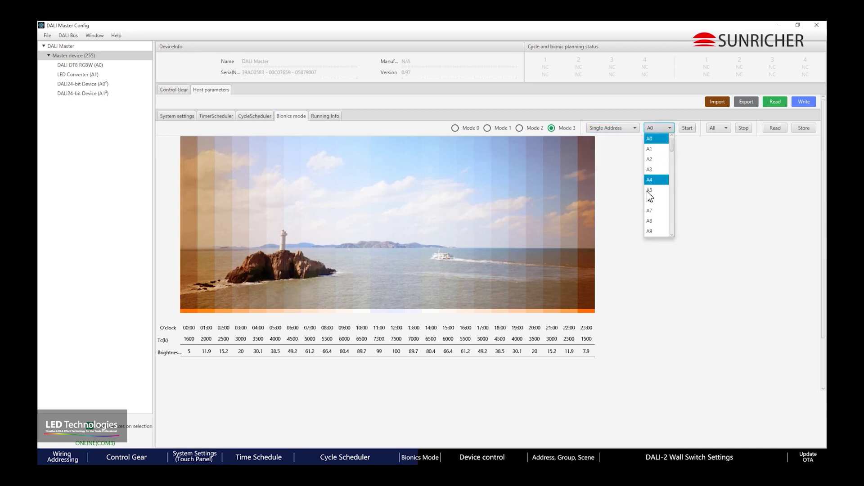
Set the Bionics mode control area to All(DALI Broadcast) and store the Mode 3 settings.
left_click(613, 128)
left_click(607, 139)
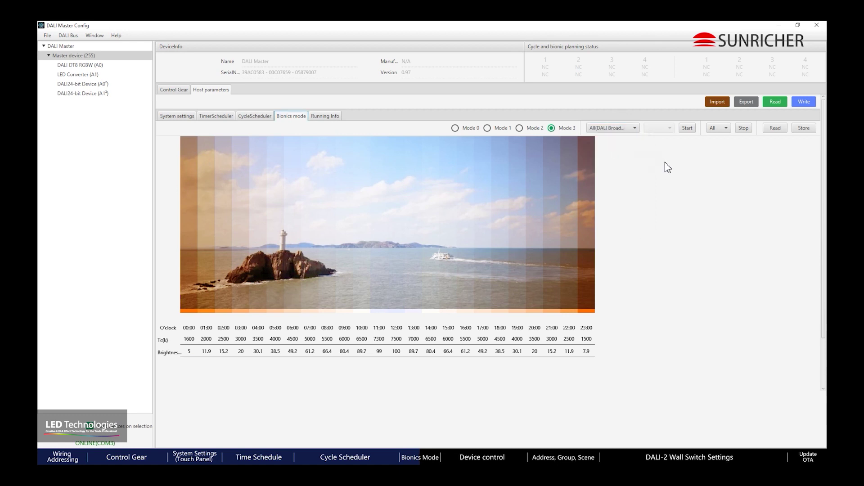
left_click(804, 128)
Start Bionics Mode 3 on all devices, stop it, and view the host's running information.
left_click(688, 129)
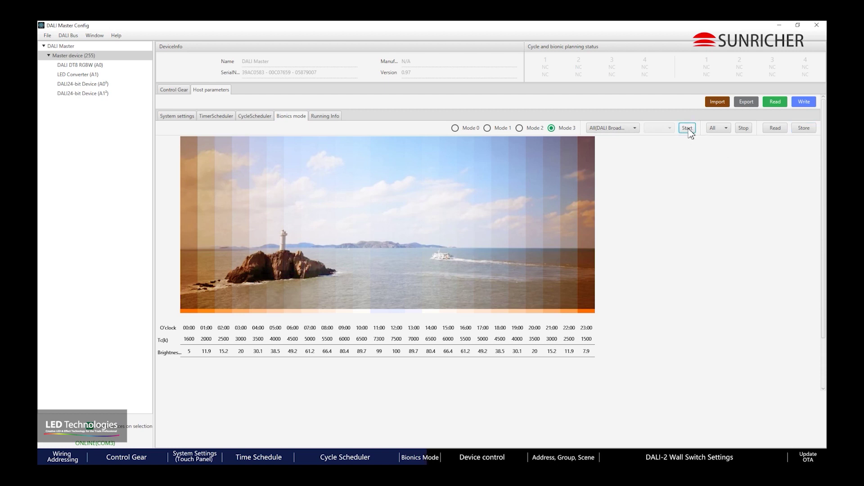
left_click(743, 129)
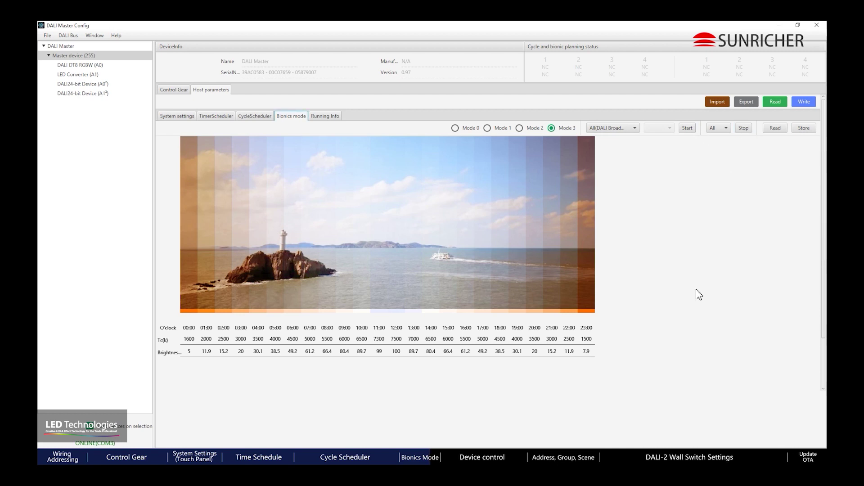
left_click(327, 119)
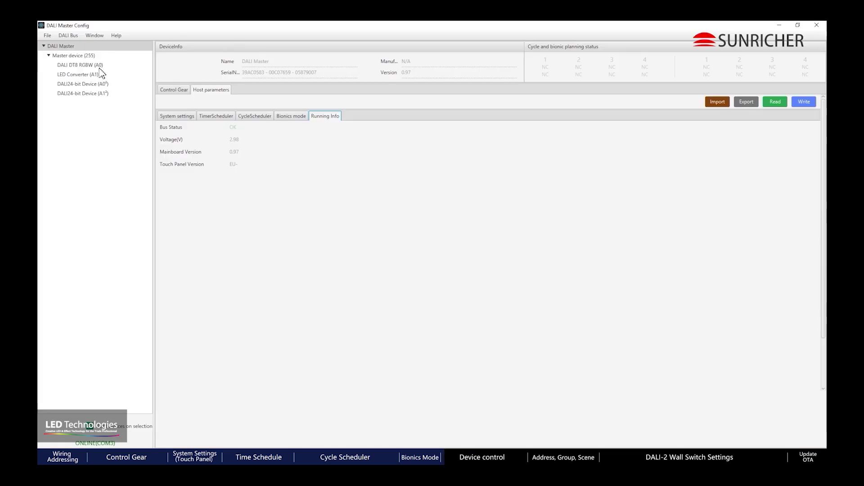
Select DALI DT8 RGBW (A0) and use the Location function to make it blink.
left_click(100, 66)
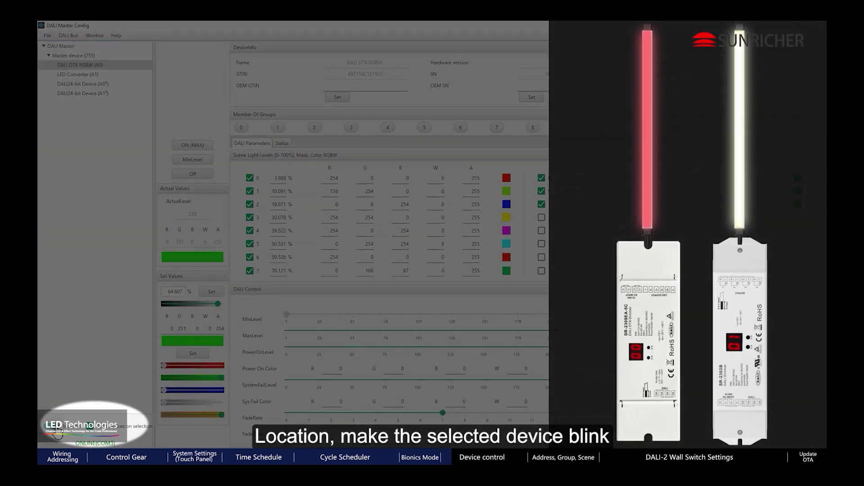
left_click(54, 435)
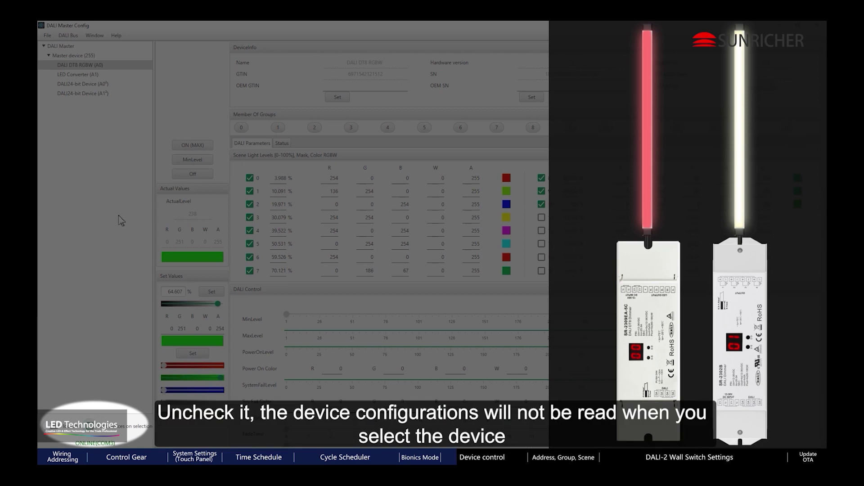
Go through LED Converter (A1) and both DALI24-bit devices without reading their configurations.
left_click(88, 75)
left_click(98, 85)
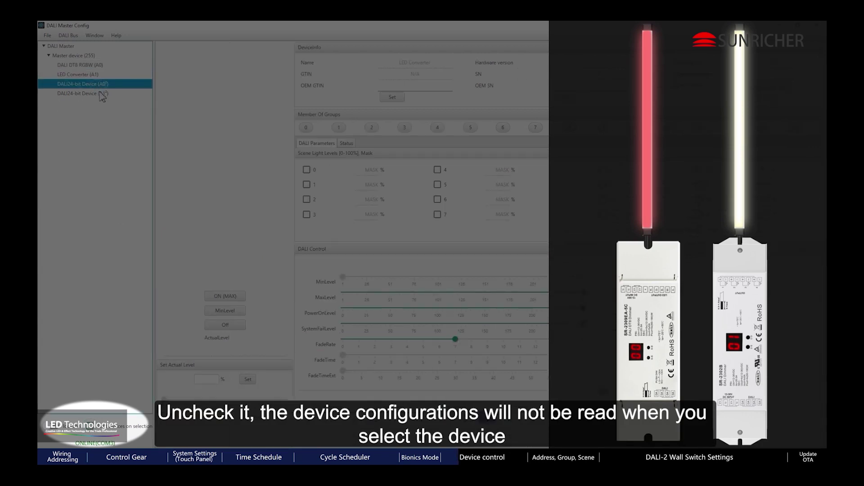
left_click(100, 93)
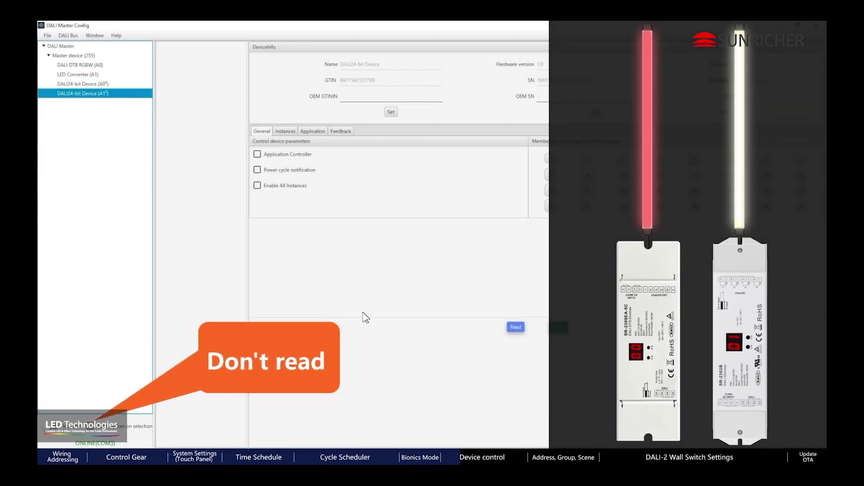
Re-enable reading devices on selection and load the configurations of LED Converter (A1) and DALI DT8 RGBW (A0).
left_click(99, 432)
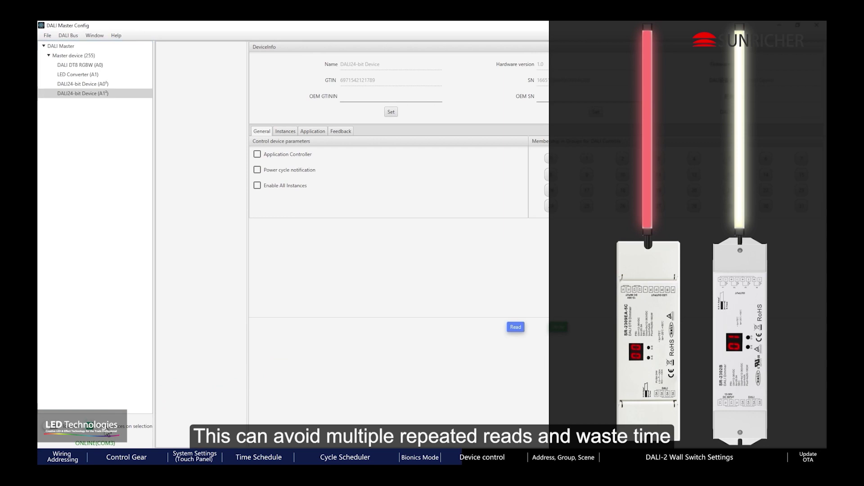
left_click(96, 76)
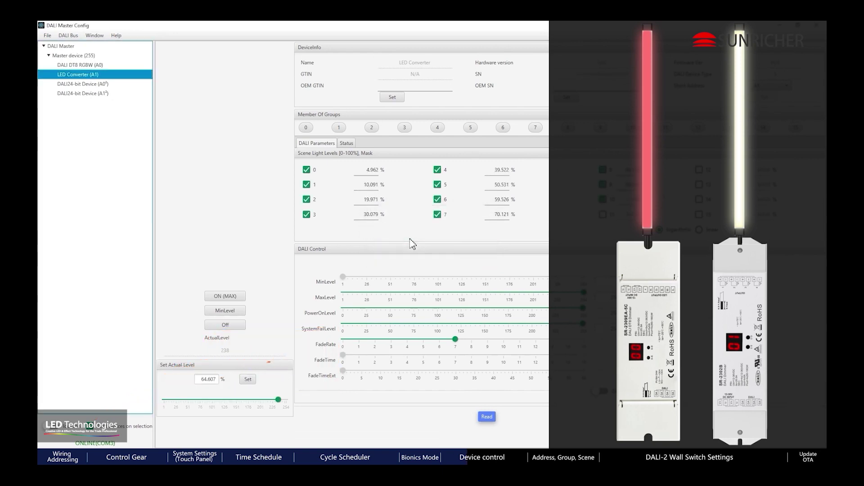
left_click(104, 65)
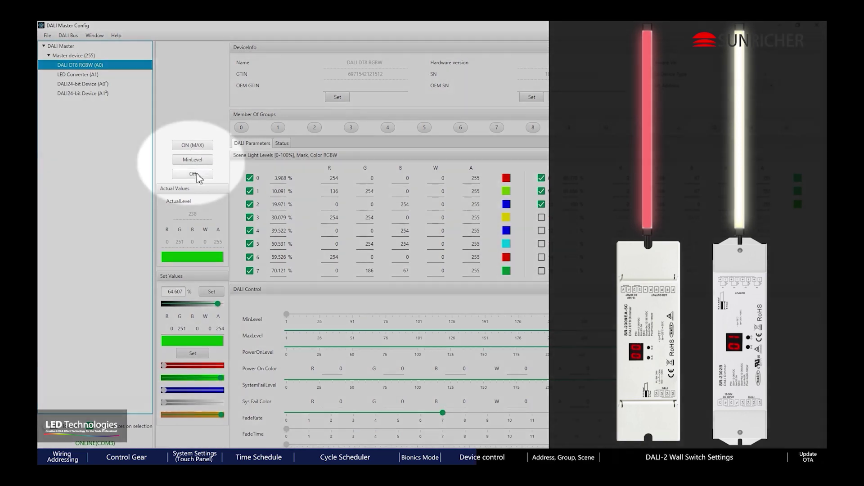
Test DALI DT8 RGBW (A0) by turning it off, setting it to its minimum level, and turning it on at maximum.
left_click(196, 176)
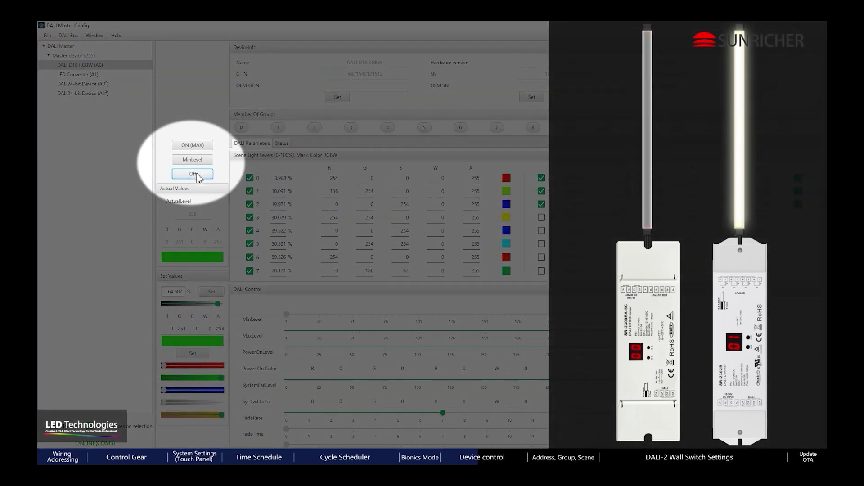
left_click(197, 160)
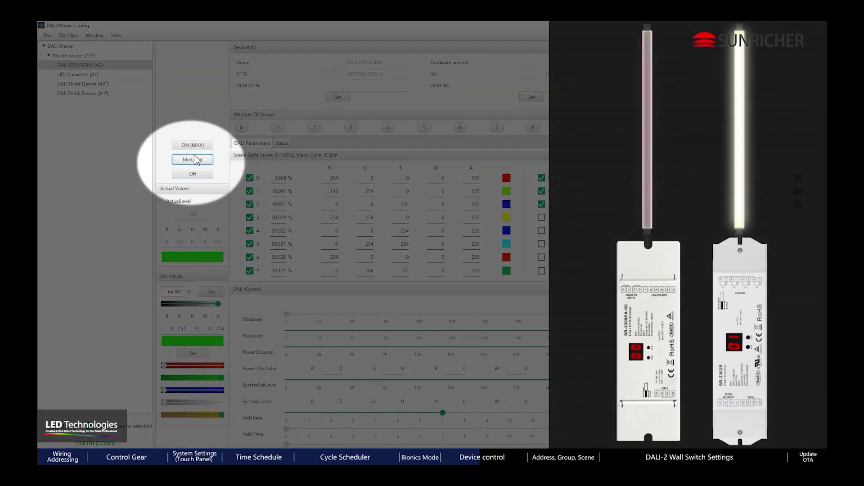
left_click(202, 146)
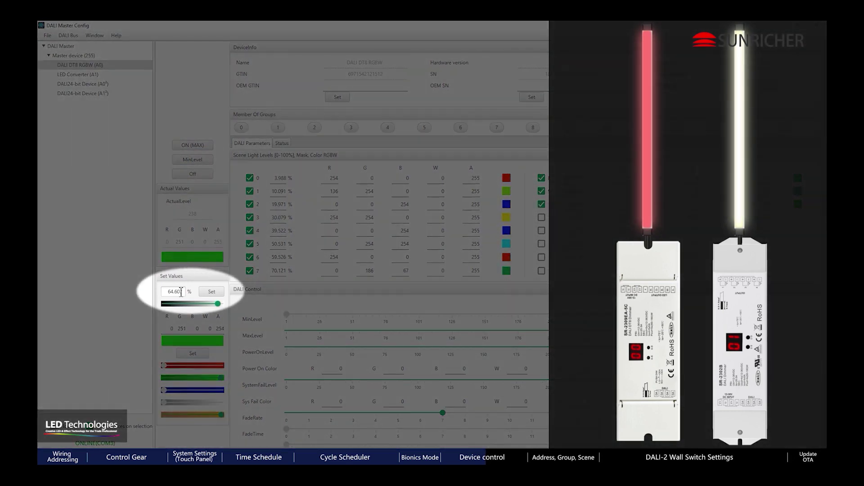
Dim DALI DT8 RGBW (A0) to 1.167 %, and set its brightness to 100 %, applying each level.
left_click_drag(218, 305, 185, 308)
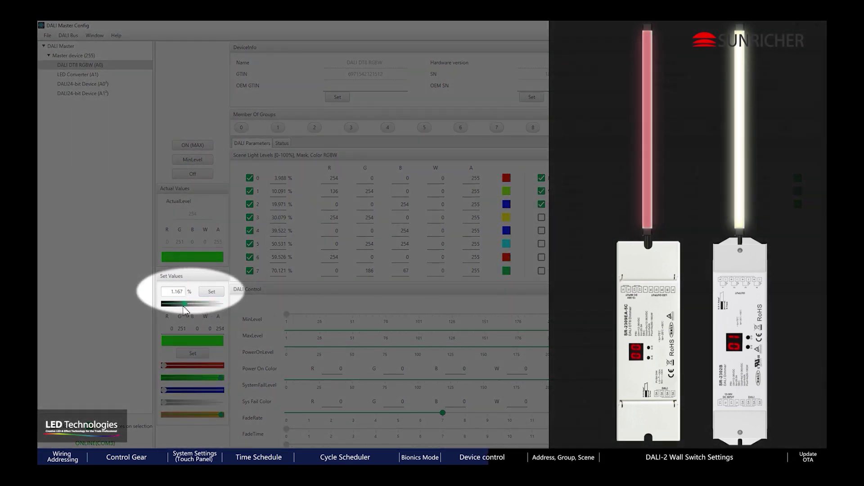
left_click(210, 292)
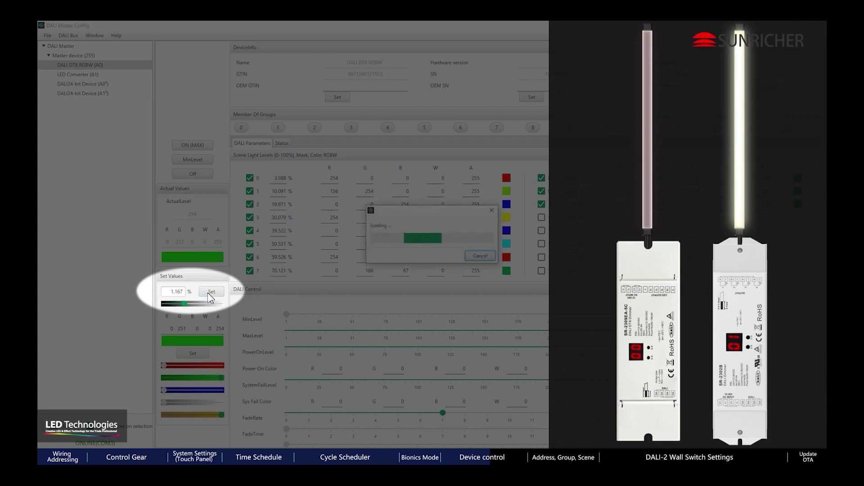
left_click(175, 292)
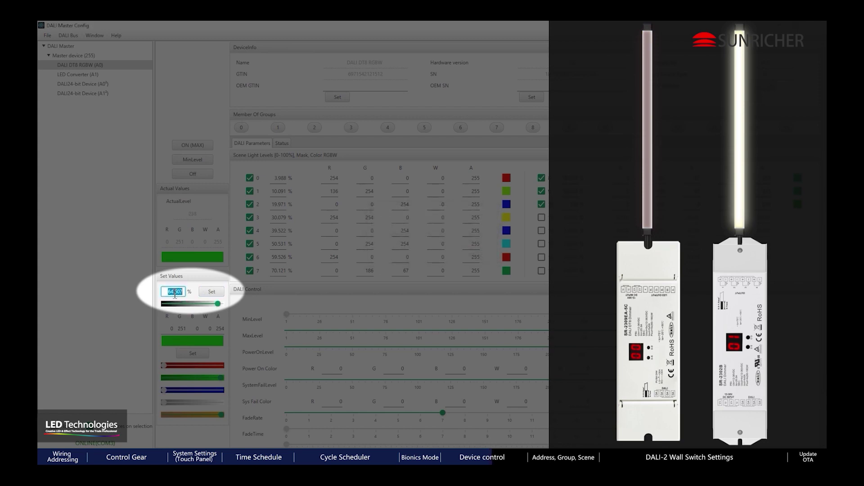
type("100")
left_click(211, 292)
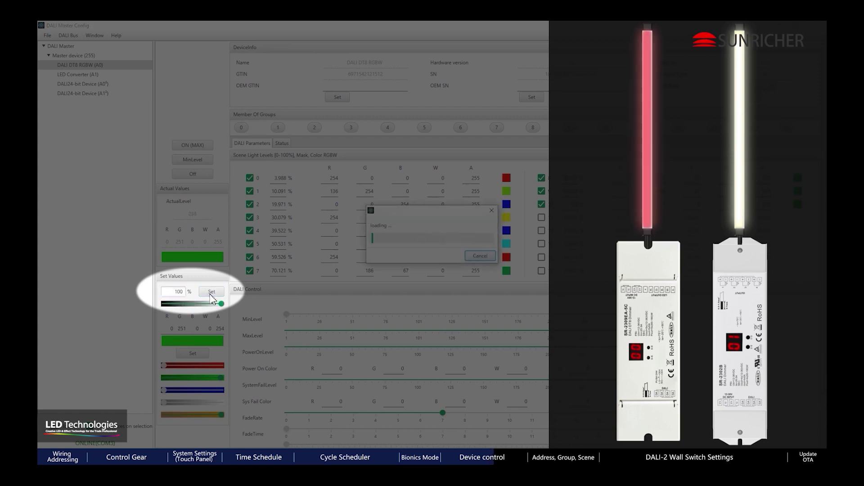
Apply a color with red at 254 to the RGBW device, and reapply it with green lowered to 0.
left_click(171, 328)
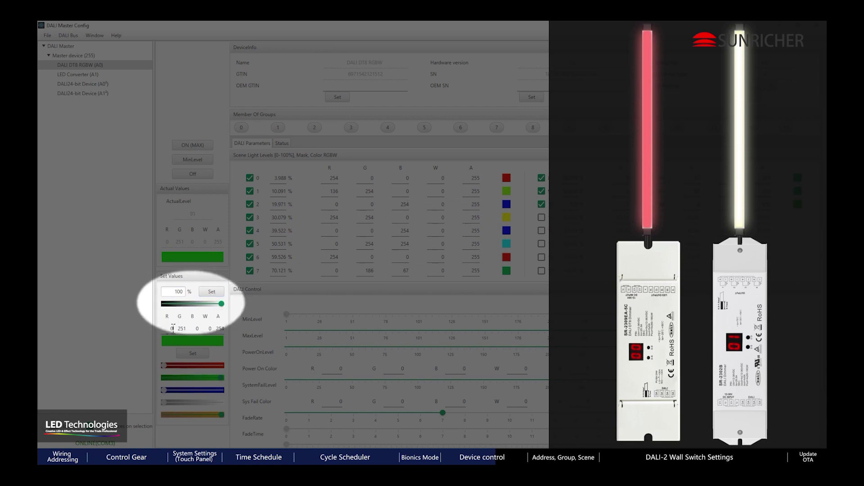
type("254")
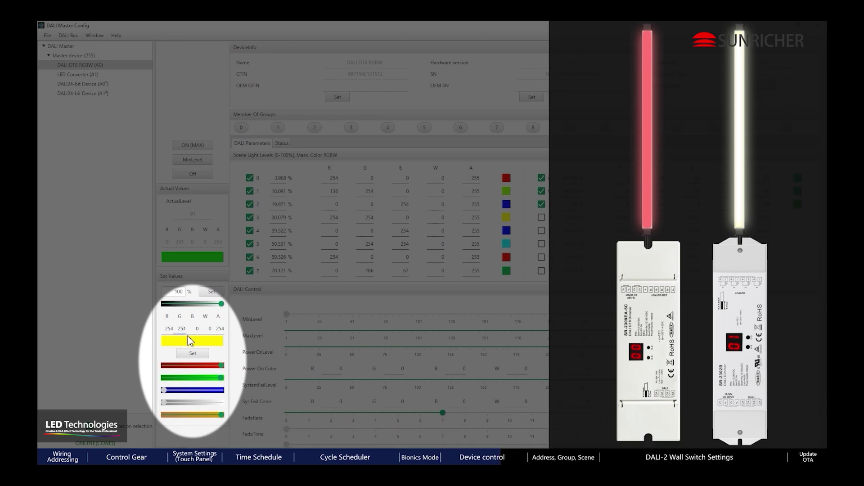
left_click(193, 353)
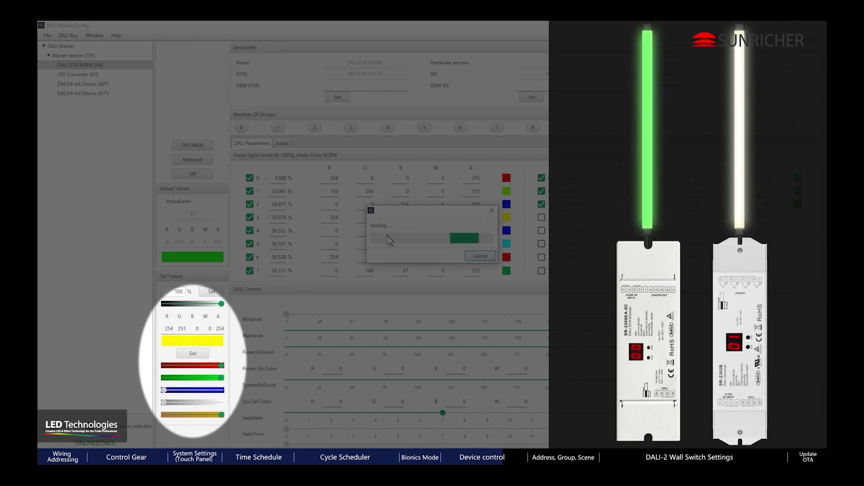
left_click_drag(222, 382, 158, 388)
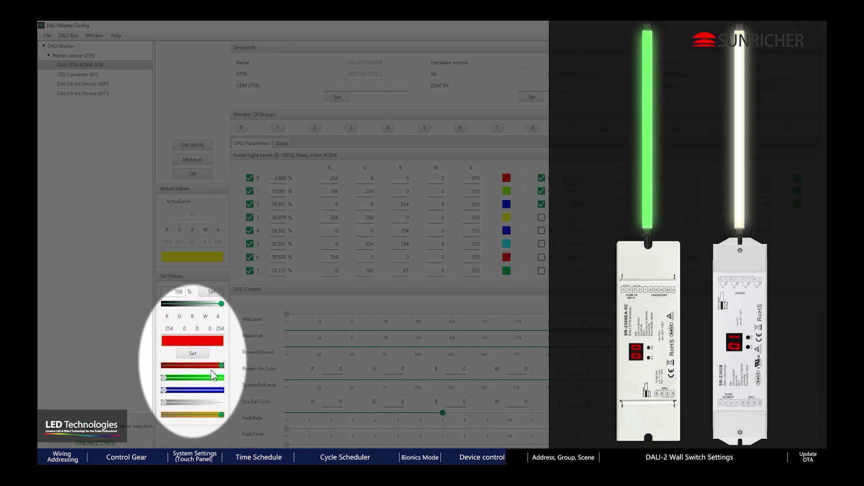
left_click(205, 354)
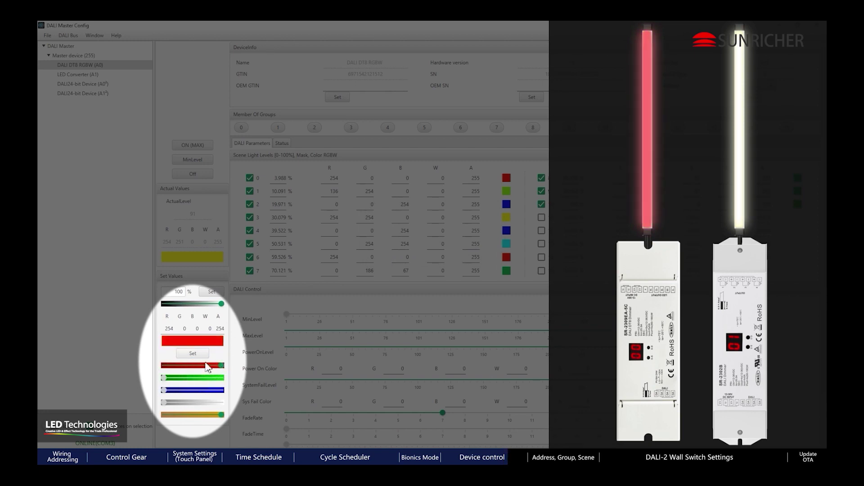
Set the RGBW device's color to R 0, G 254, B 254 and apply it.
mouse_move(222, 366)
left_mouse_down()
mouse_move(164, 366)
mouse_move(220, 379)
left_mouse_up()
left_click_drag(164, 390, 234, 419)
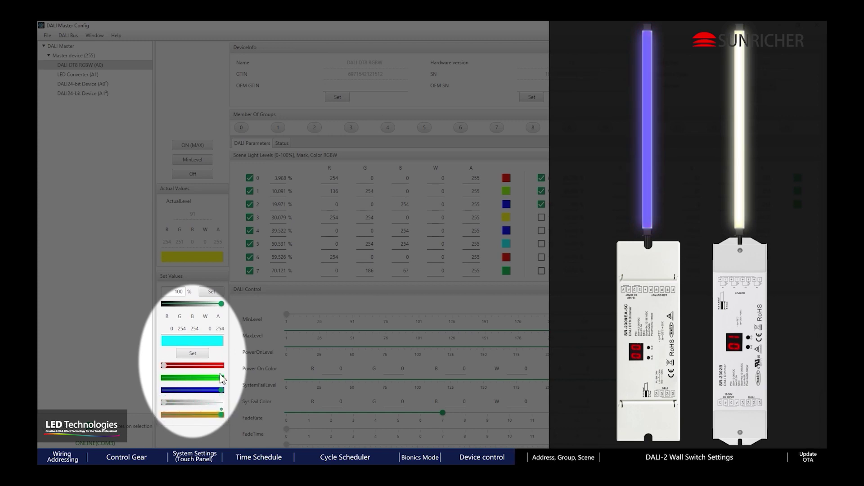
left_click(192, 354)
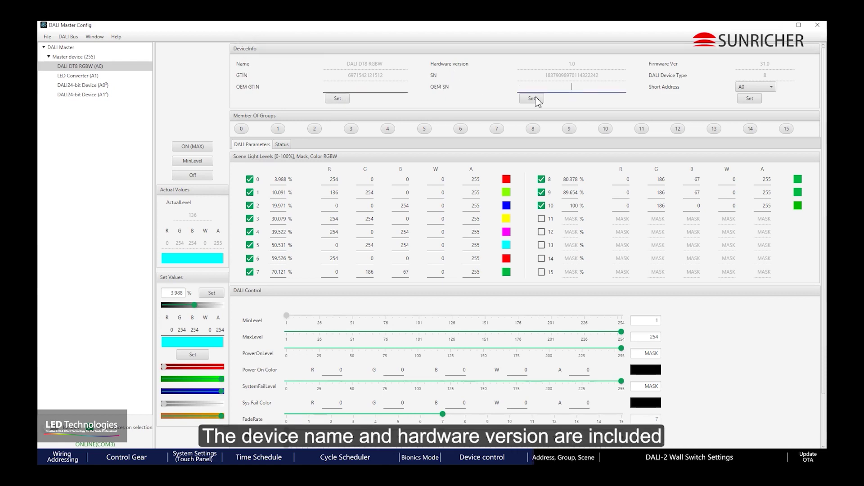
Change the short address of DALI DT8 RGBW to A3.
left_click(750, 88)
left_click(752, 120)
left_click(751, 99)
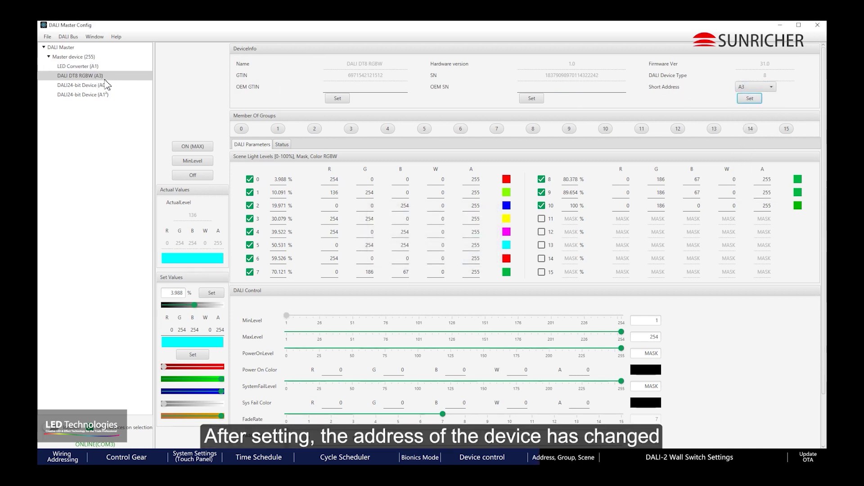
Restore the short address of DALI DT8 RGBW to A0.
left_click(755, 87)
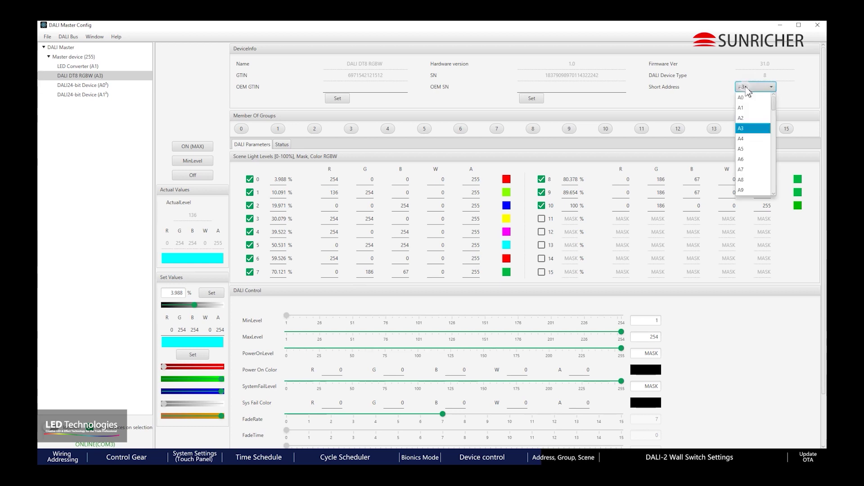
left_click(751, 94)
left_click(750, 99)
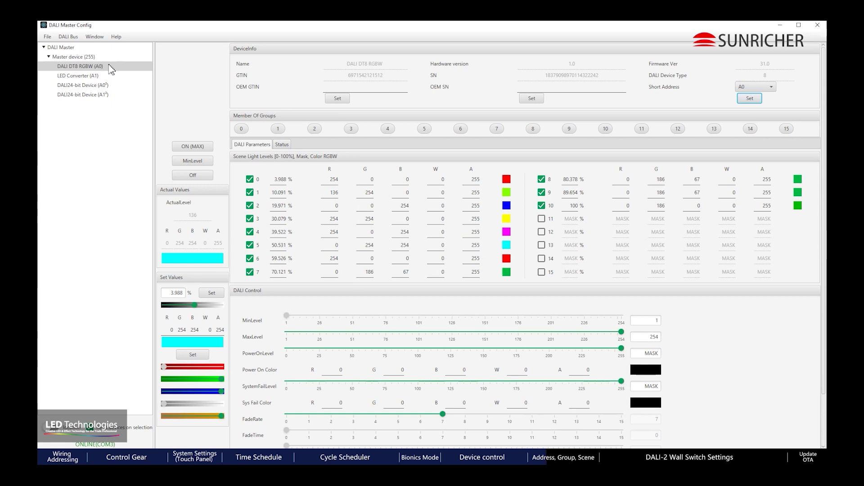
Add DALI DT8 RGBW (A0) to group 0 and remove it from the group again.
left_click(237, 130)
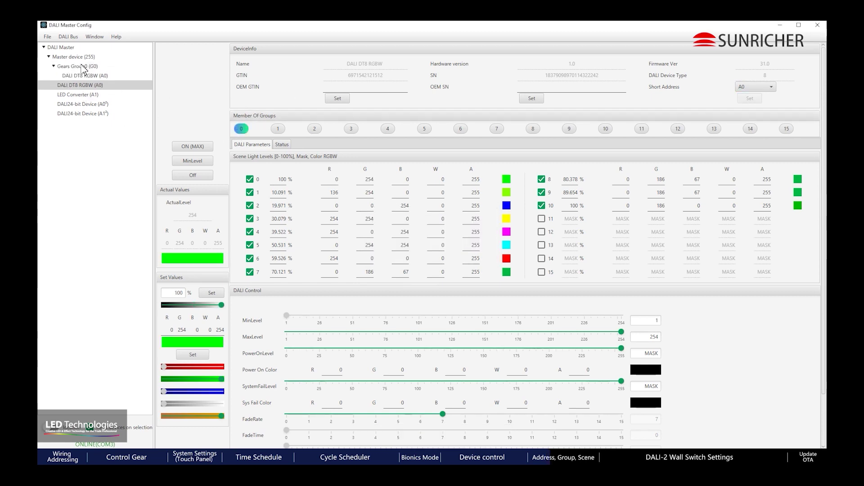
left_click(242, 129)
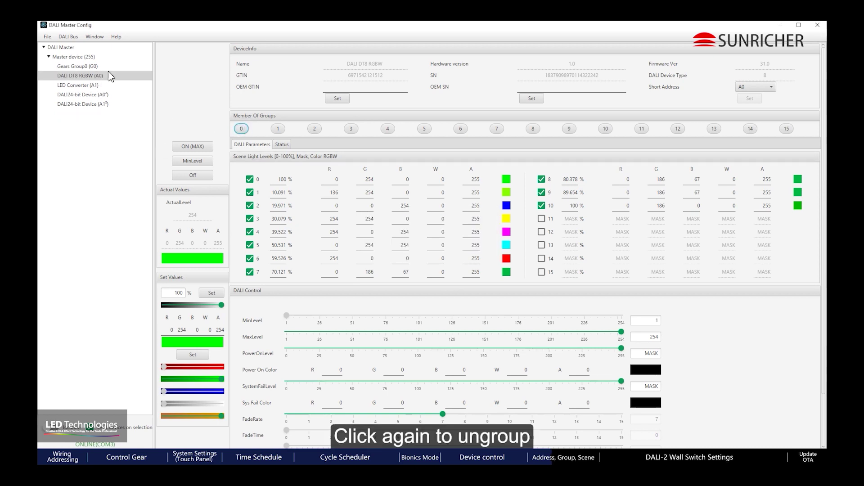
Add DALI DT8 RGBW (A0) to gear groups 1 and 0.
left_click(278, 129)
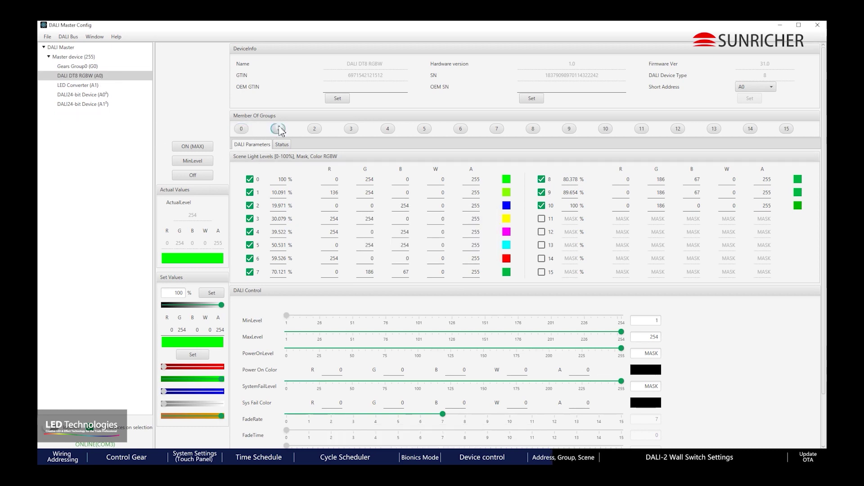
left_click(242, 129)
Switch Gears Group0 (G0) off, and bring it to its maximum level.
left_click(92, 68)
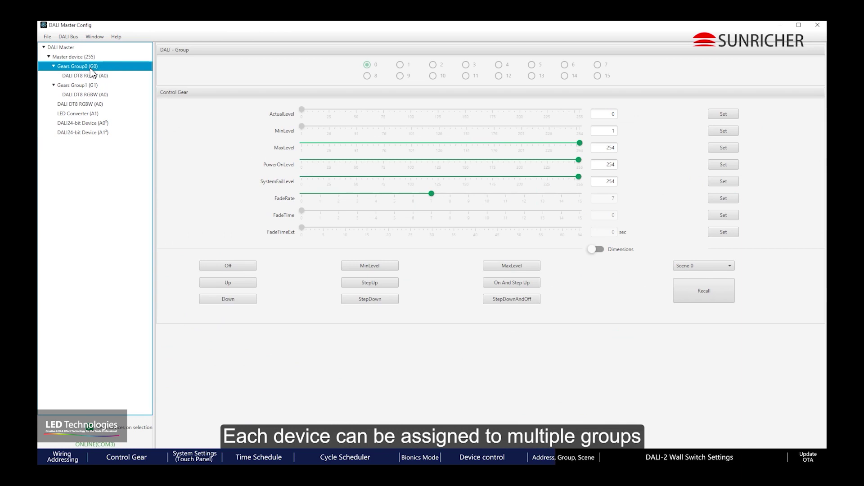
left_click(237, 267)
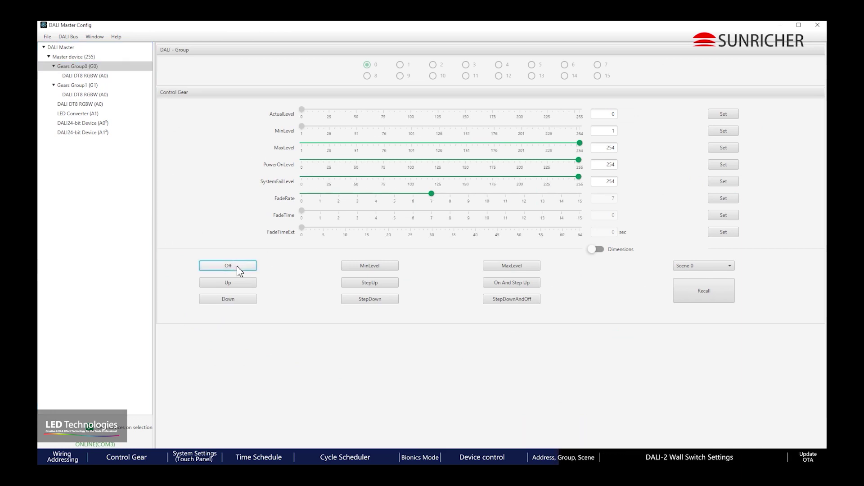
left_click(510, 270)
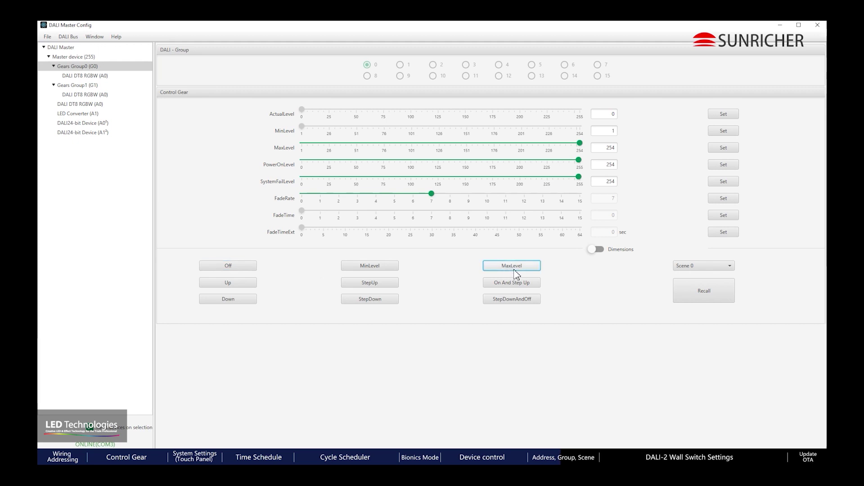
Recall Scene 0 for Gears Group0, and recall a second scene for the same group.
left_click(700, 299)
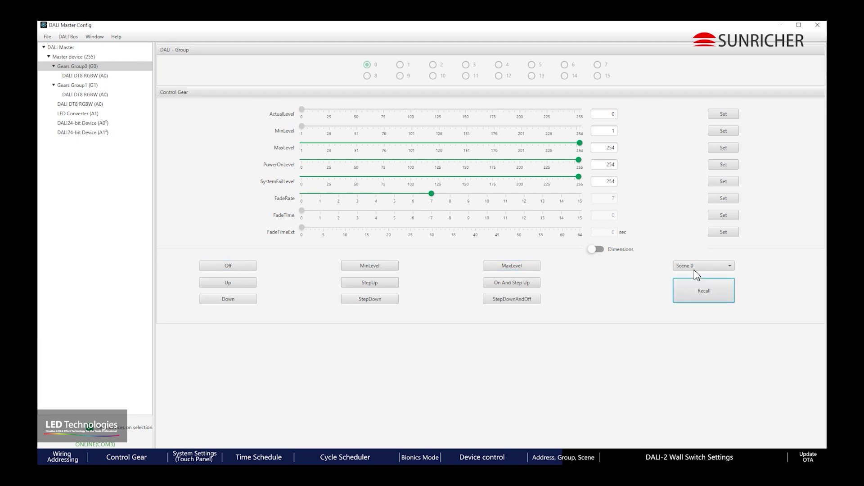
left_click(693, 266)
left_click(700, 287)
left_click(706, 291)
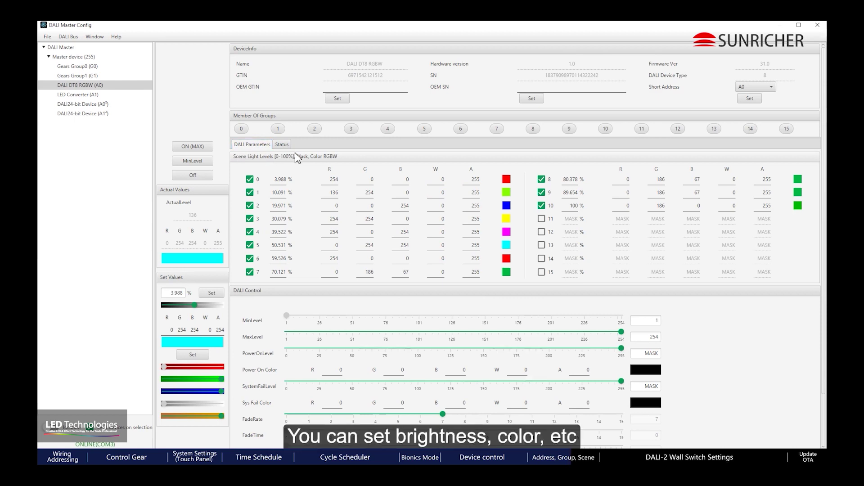
Set scene 0 of DALI DT8 RGBW (A0) to 100 % with color R 0, G 254, B 0.
left_click_drag(275, 179, 286, 180)
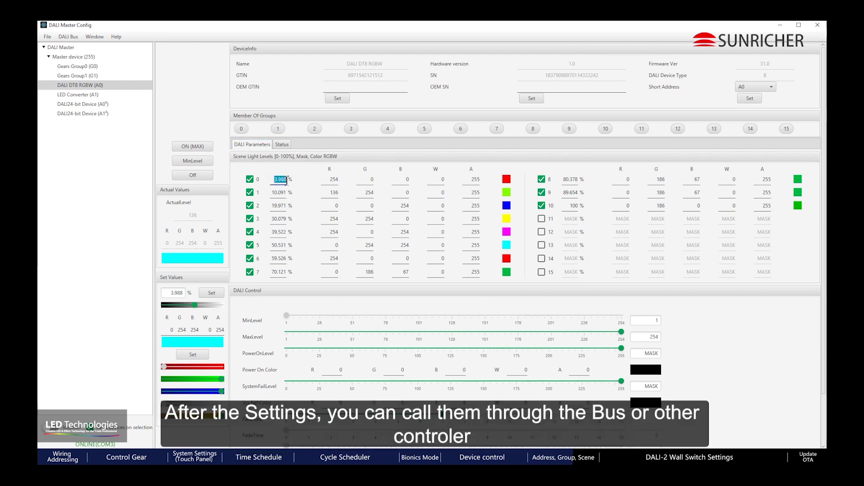
double_click(333, 180)
type("00")
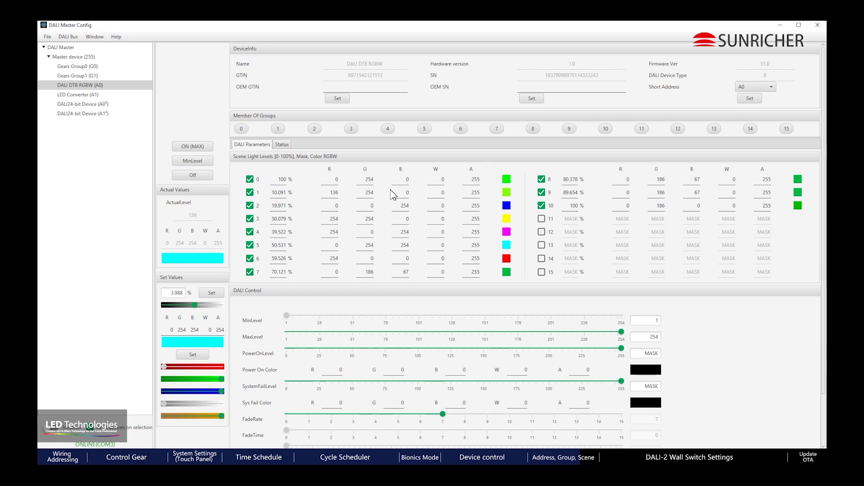
Check the running status of DALI DT8 RGBW (A0), and write its DALI parameters to the device.
left_click(282, 145)
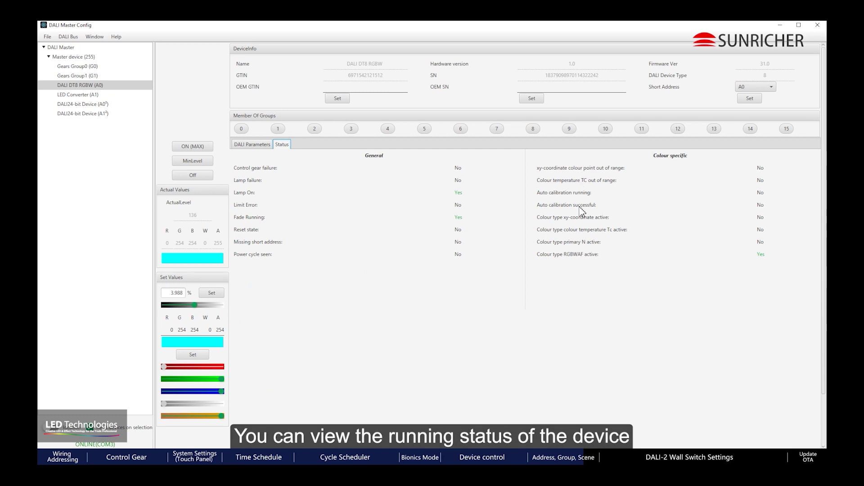
left_click(254, 145)
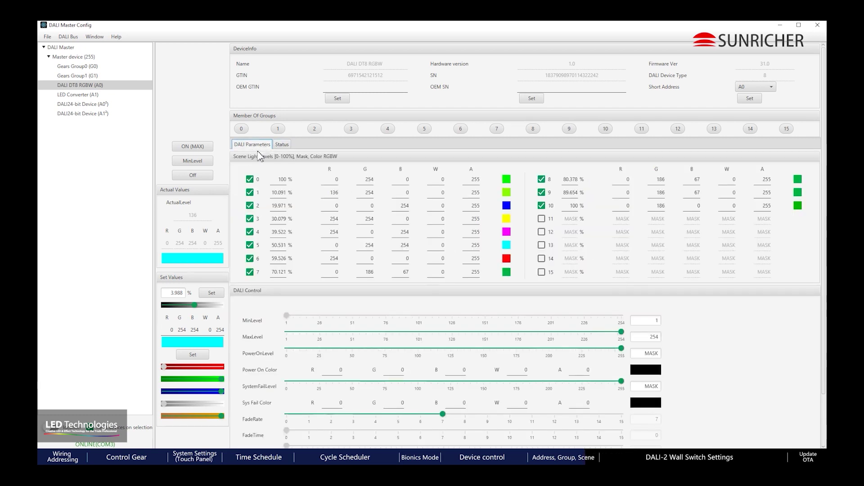
scroll(255, 328, "down", 3)
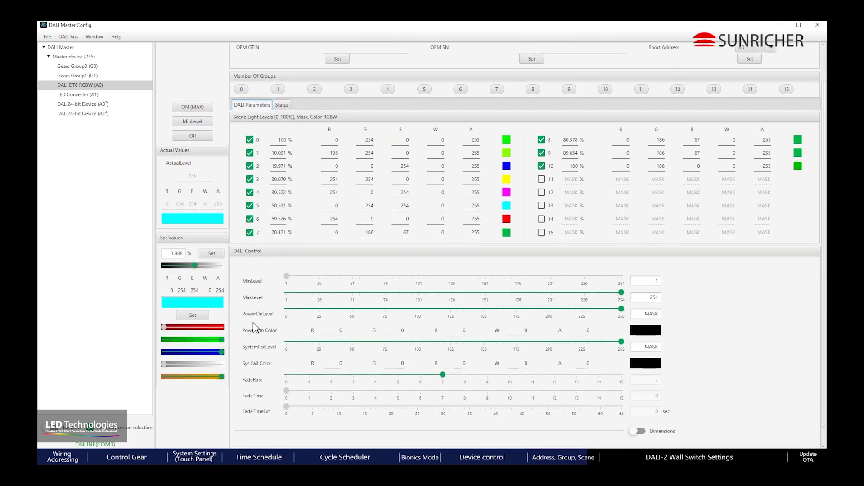
scroll(255, 327, "down", 1)
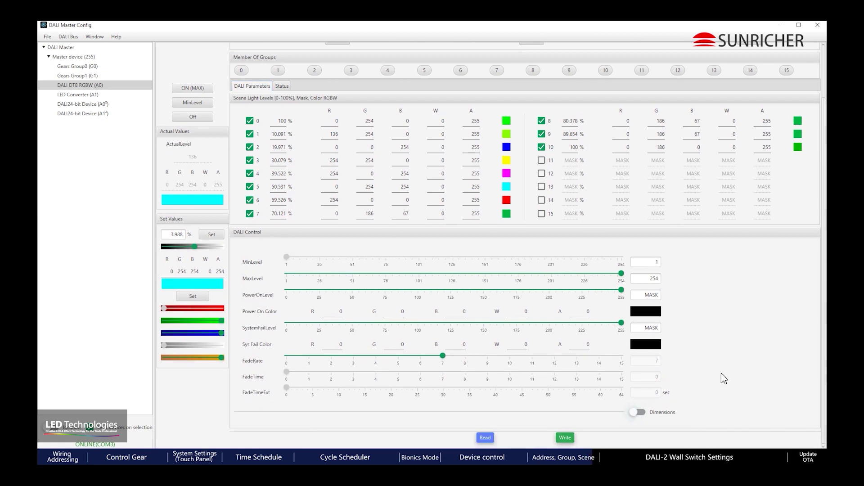
left_click(566, 438)
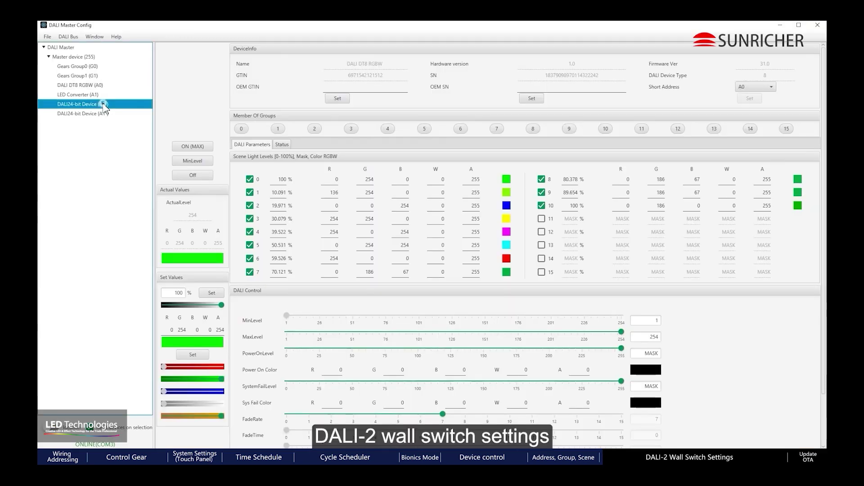
Open DALI24-bit Device (A0²) and toggle its Application Controller and Power cycle notification options on and off again.
left_click(105, 103)
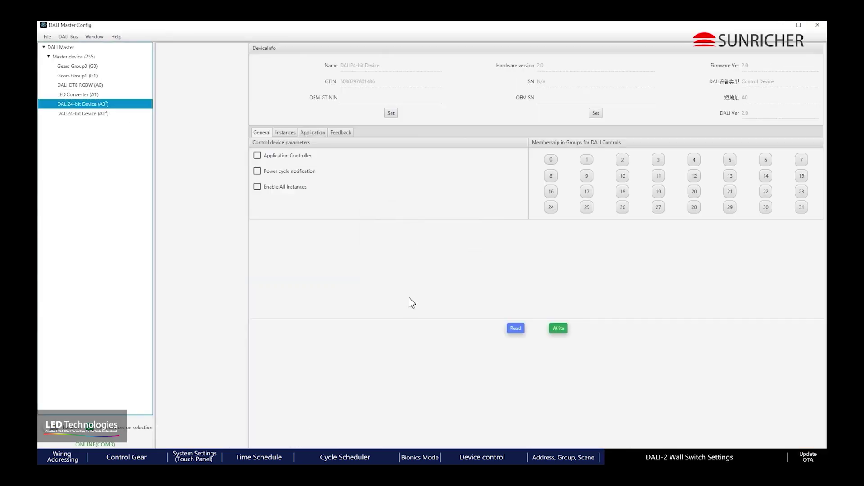
left_click(364, 100)
left_click(407, 118)
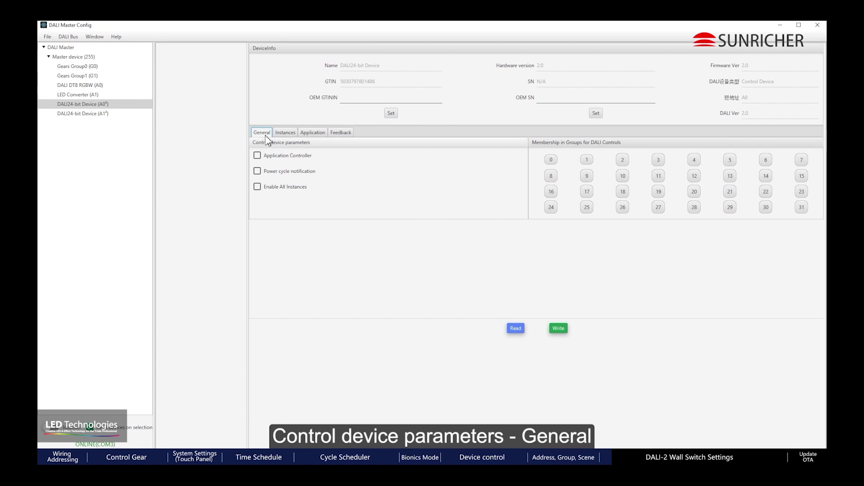
left_click(257, 156)
left_click(258, 156)
left_click(272, 176)
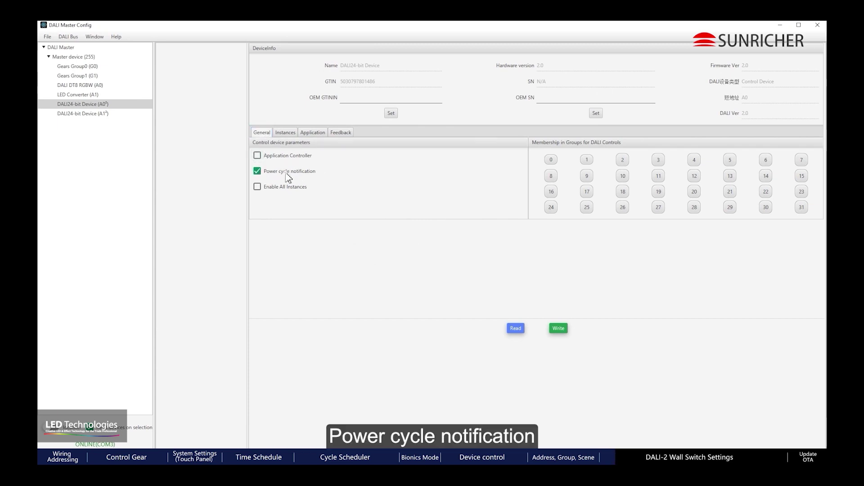
Enable all instances of the wall switch, and check the enable state of Instance 0 and Instance 1.
left_click(258, 187)
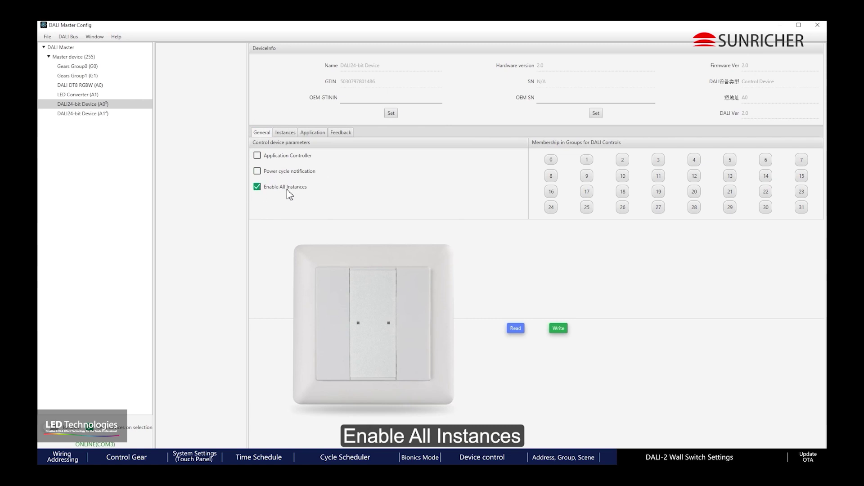
left_click(289, 134)
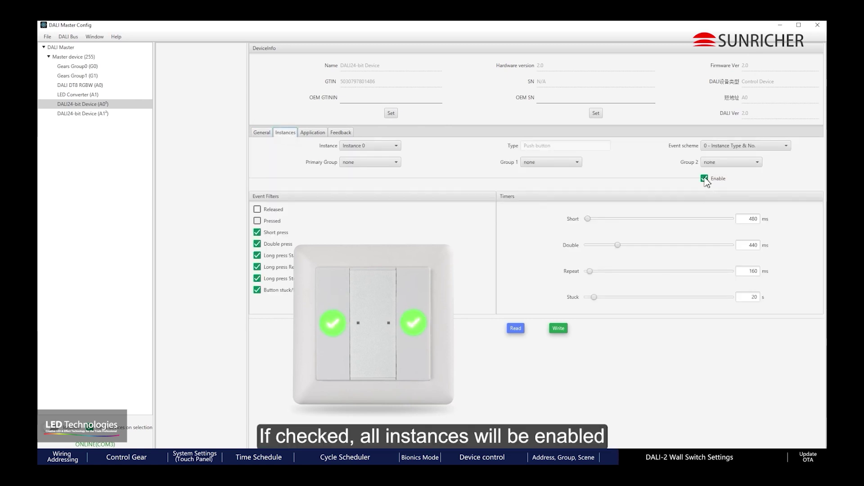
left_click(374, 145)
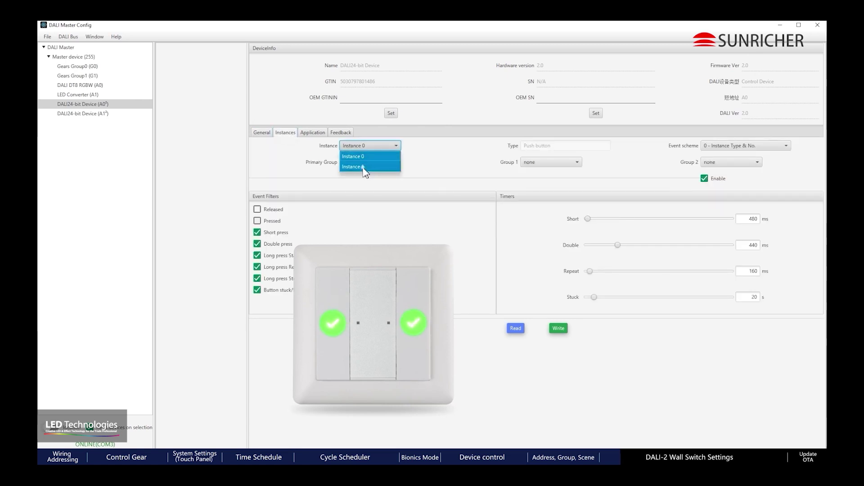
left_click(364, 167)
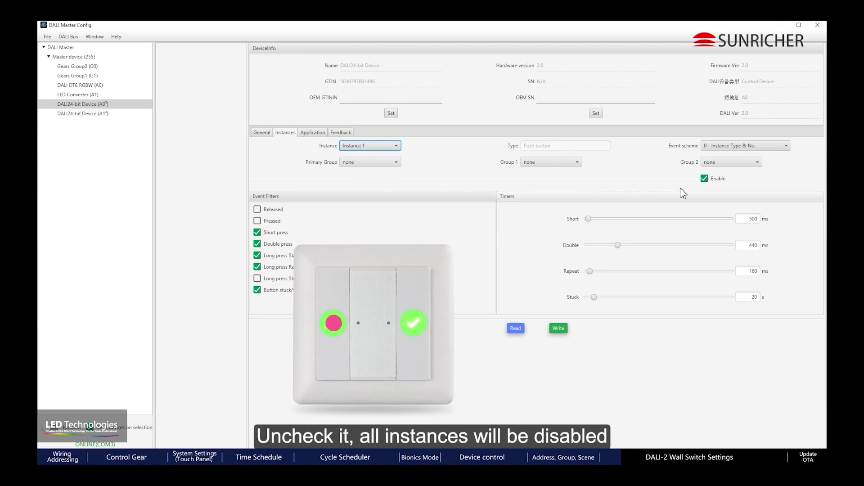
Turn off Enable All Instances to check Instance 1 and Instance 0, and turn the option back on.
left_click(260, 133)
left_click(279, 187)
left_click(285, 132)
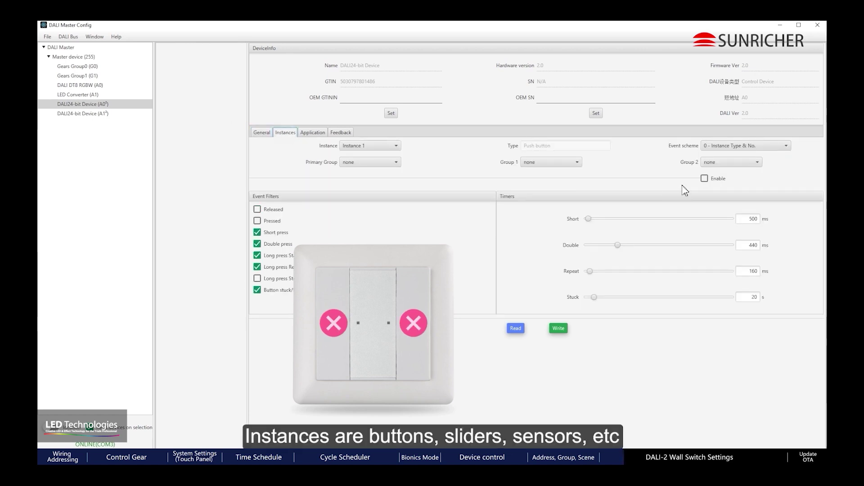
left_click(386, 145)
left_click(363, 155)
left_click(270, 133)
left_click(277, 187)
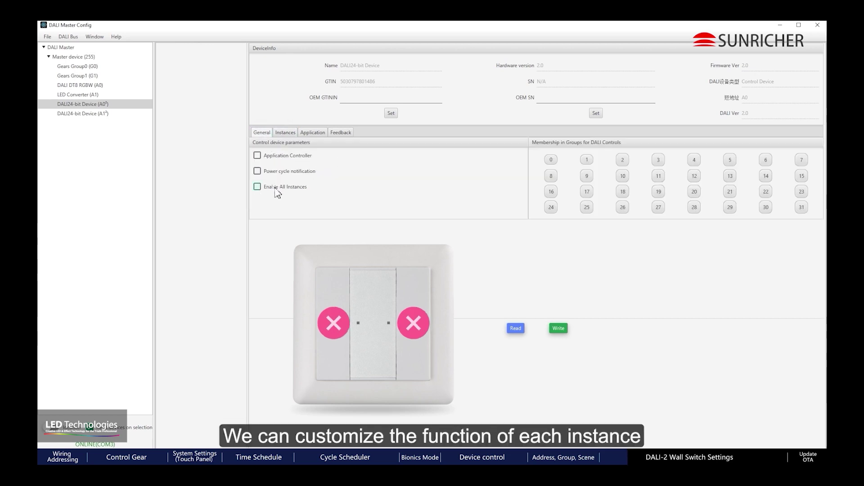
Add DALI24-bit Device (A0²) to control groups 0 and 1, and remove it from both again.
left_click(551, 160)
left_click(587, 160)
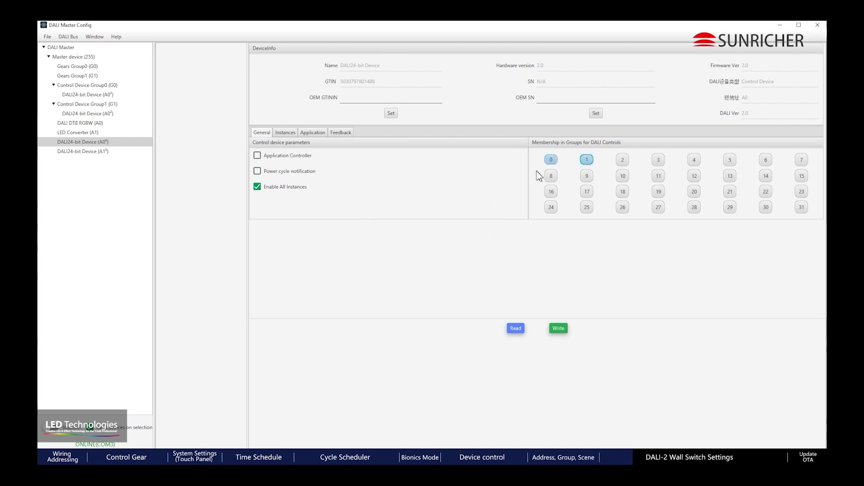
left_click(587, 160)
left_click(551, 160)
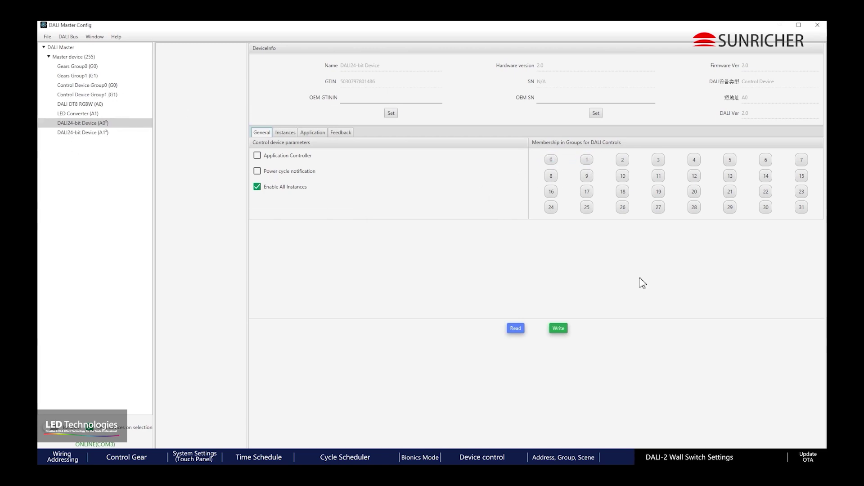
Examine the wall switch's instance choices and Instance 0's primary group, Group 1, event scheme and Group 2 options.
left_click(285, 132)
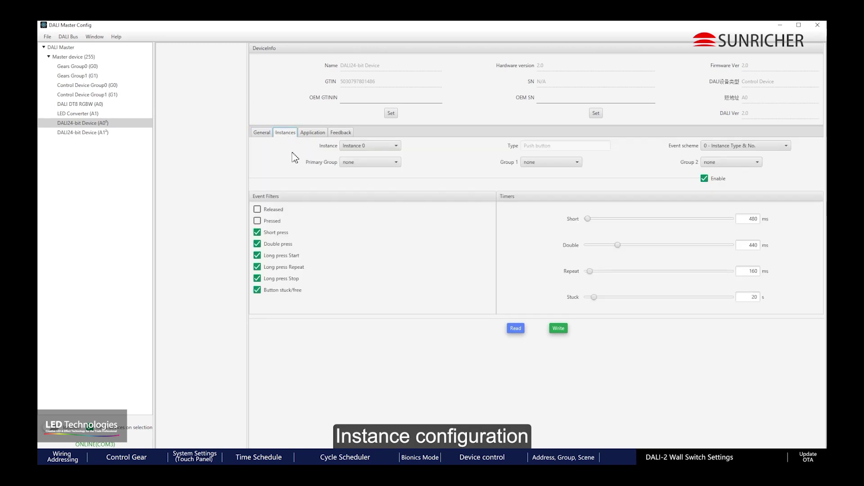
left_click(371, 145)
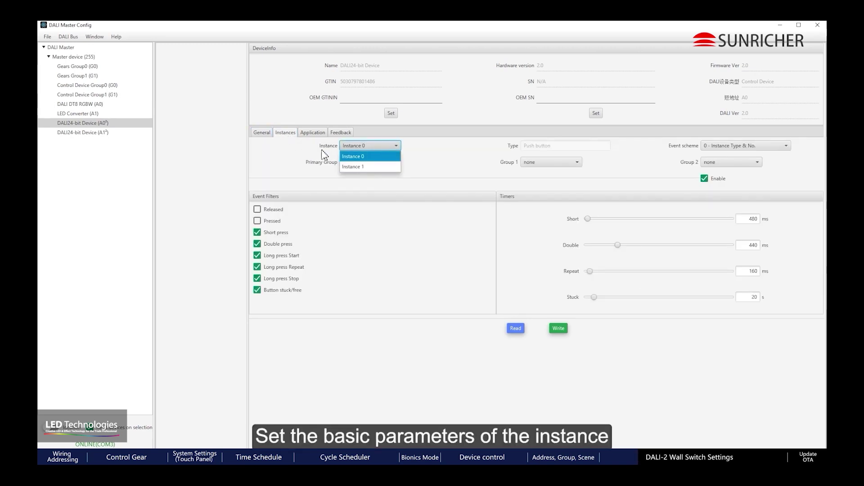
left_click(434, 152)
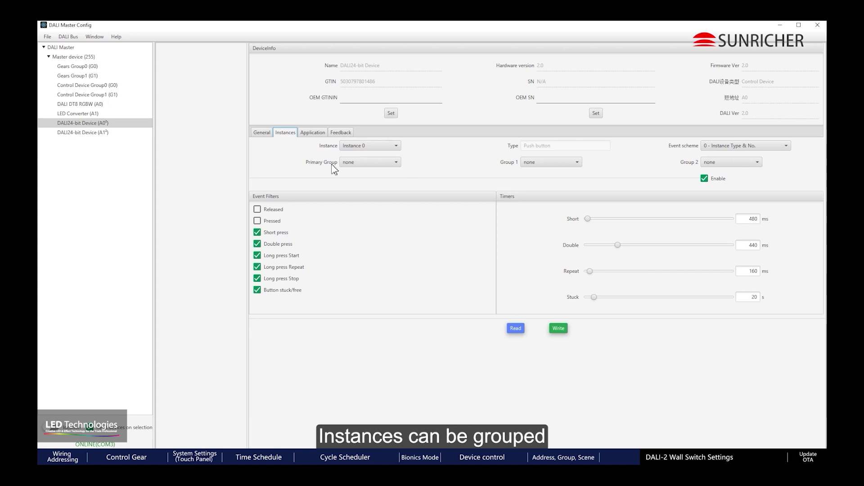
left_click(388, 167)
left_click(446, 188)
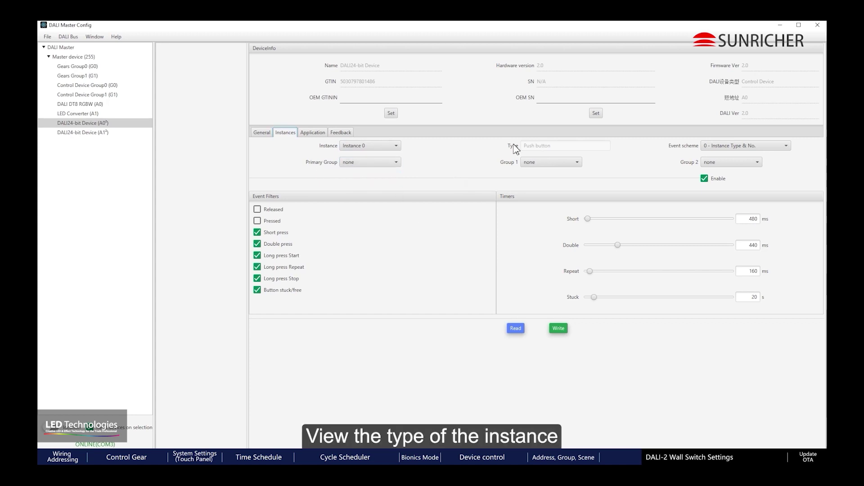
left_click(548, 163)
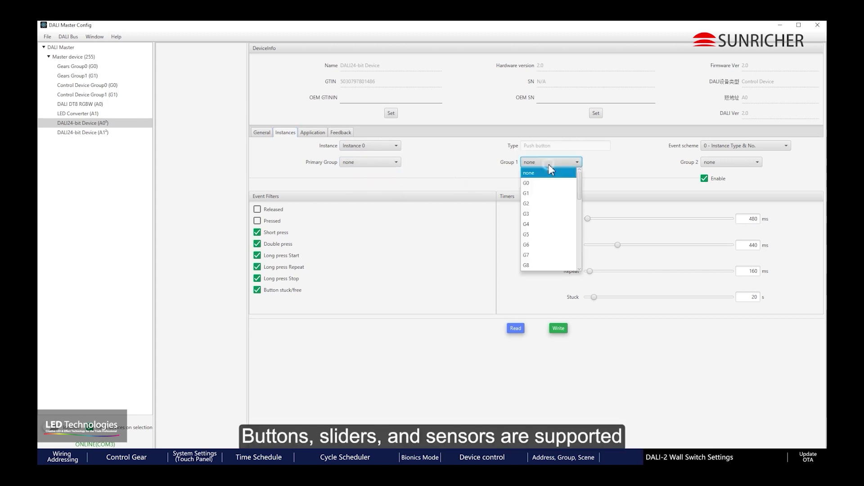
left_click(604, 204)
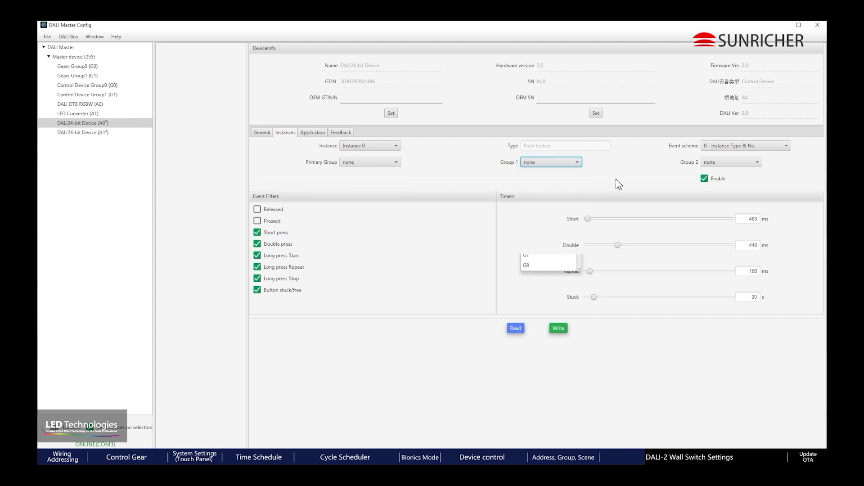
left_click(733, 148)
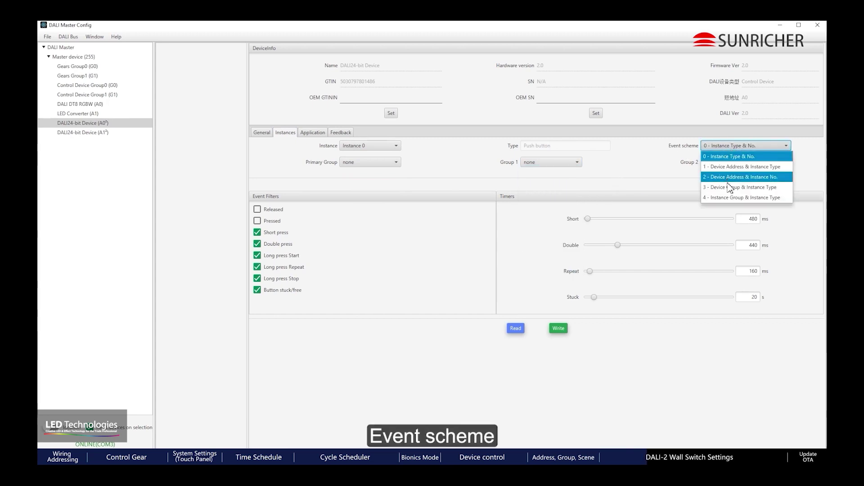
left_click(686, 174)
left_click(723, 163)
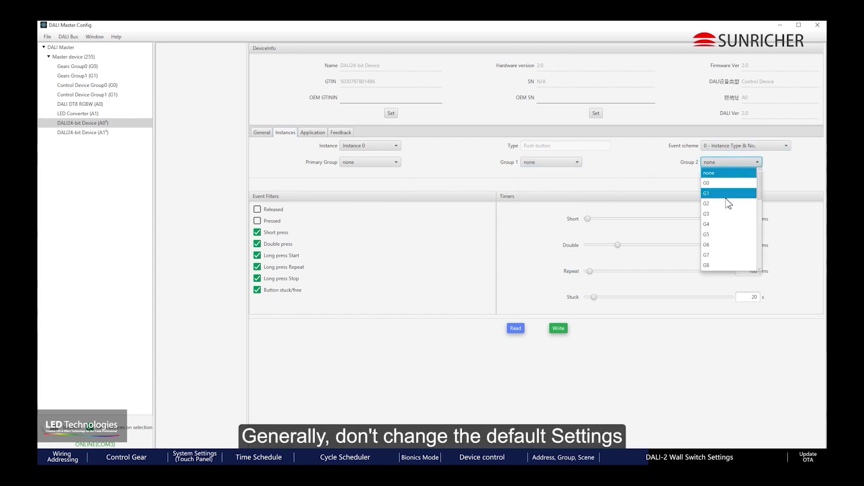
left_click(661, 175)
Disable Instance 0 and enable it again.
left_click(705, 179)
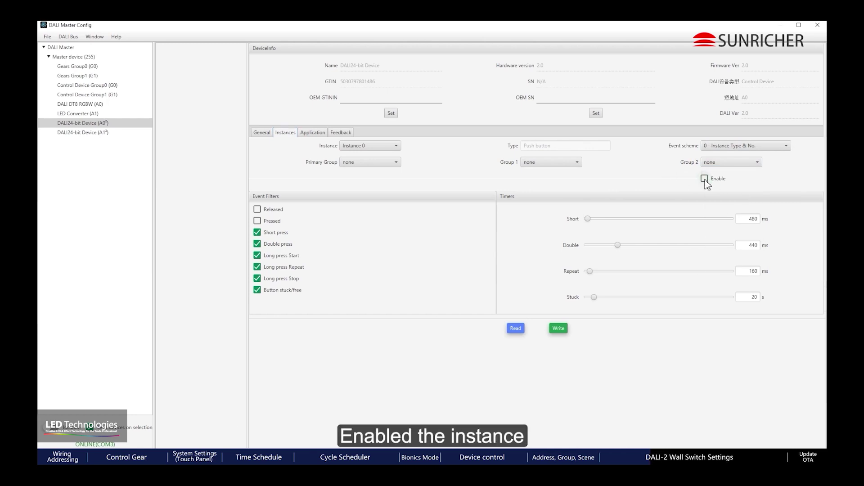
left_click(705, 179)
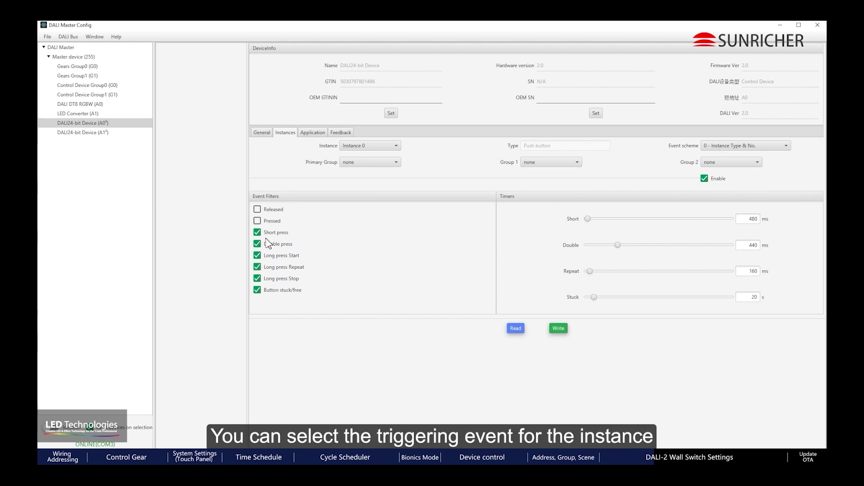
Disable Instance 0's Double press, Long press Stop and Button stuck/free event filters and check the effect on its event functions.
left_click(310, 133)
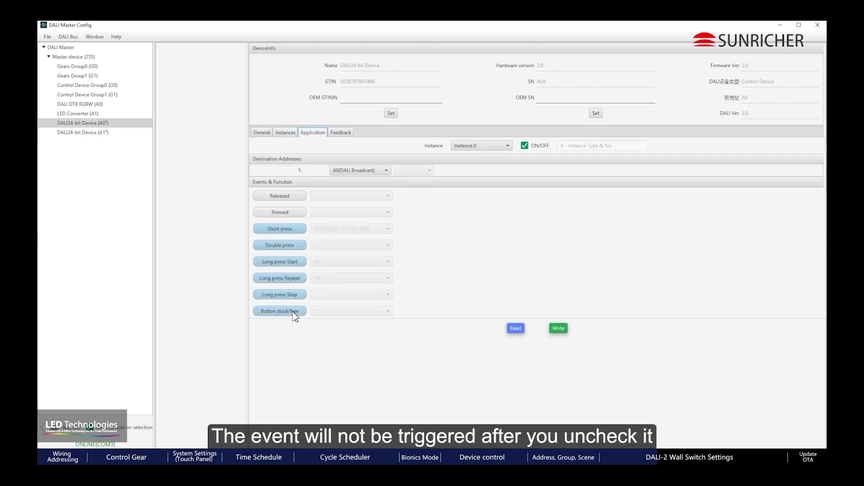
left_click(286, 134)
left_click(282, 245)
left_click(275, 279)
left_click(271, 291)
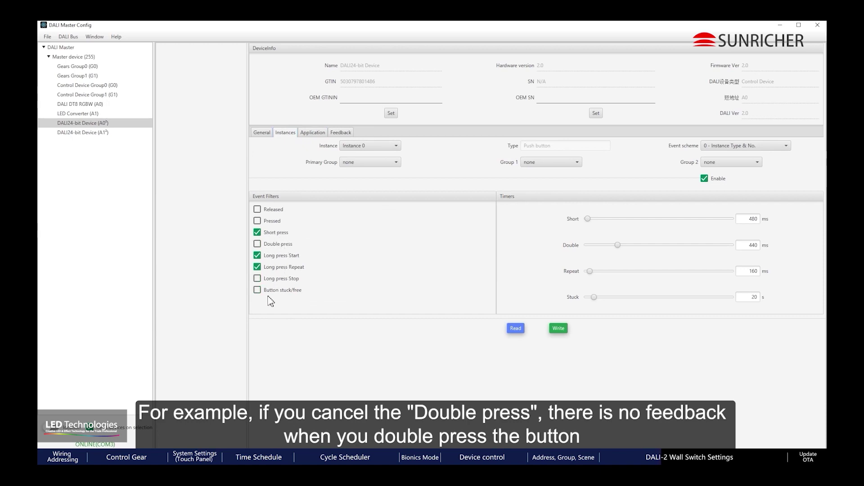
left_click(313, 132)
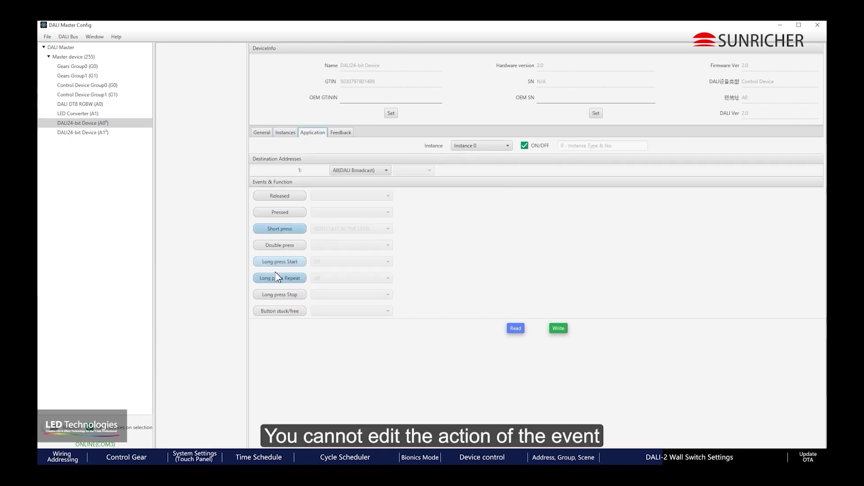
Re-enable Instance 0's Double press, Long press Stop and Button stuck/free filters and check that their functions are available.
left_click(285, 133)
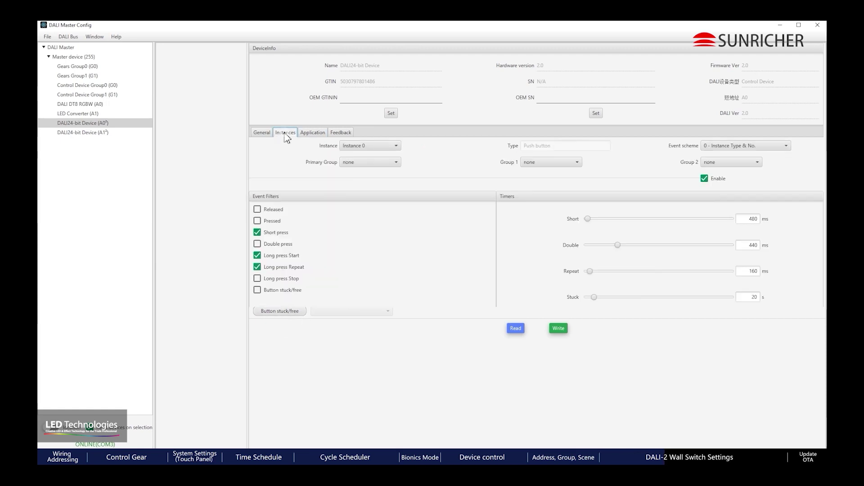
left_click(272, 247)
left_click(276, 280)
left_click(275, 291)
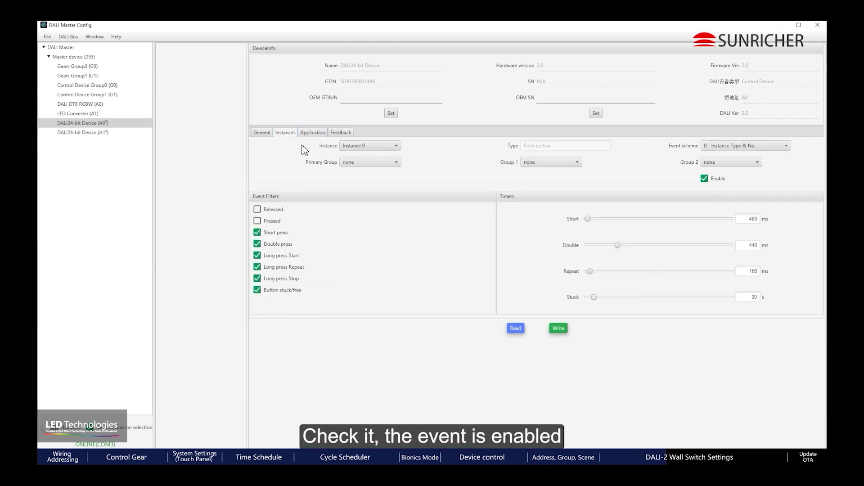
left_click(313, 132)
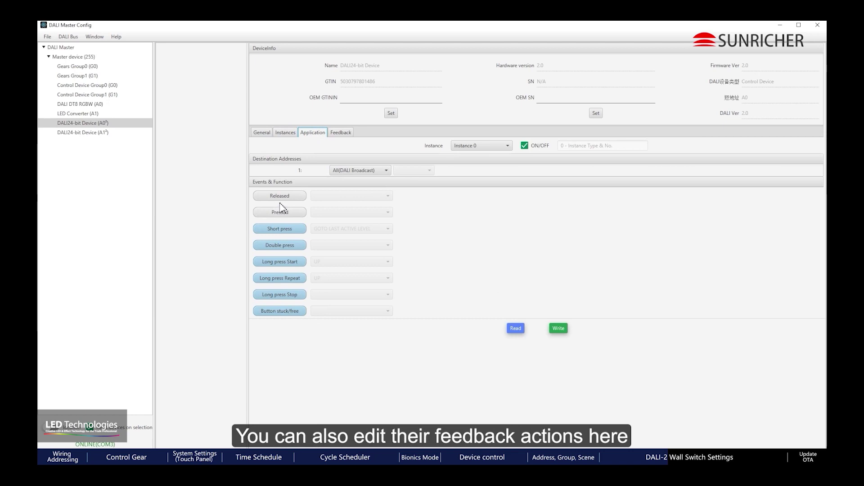
Leave Instance 0's Double timer at 440 ms and write the instance's filter and timer settings to the device.
left_click(282, 132)
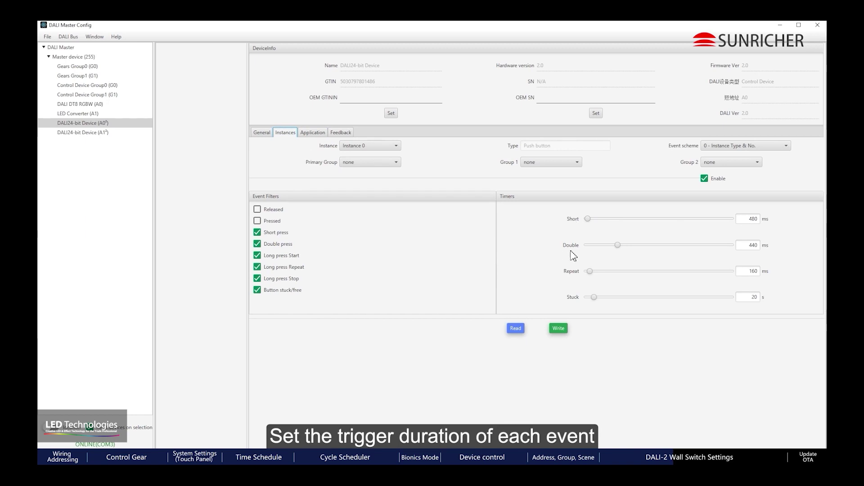
left_click_drag(619, 246, 621, 247)
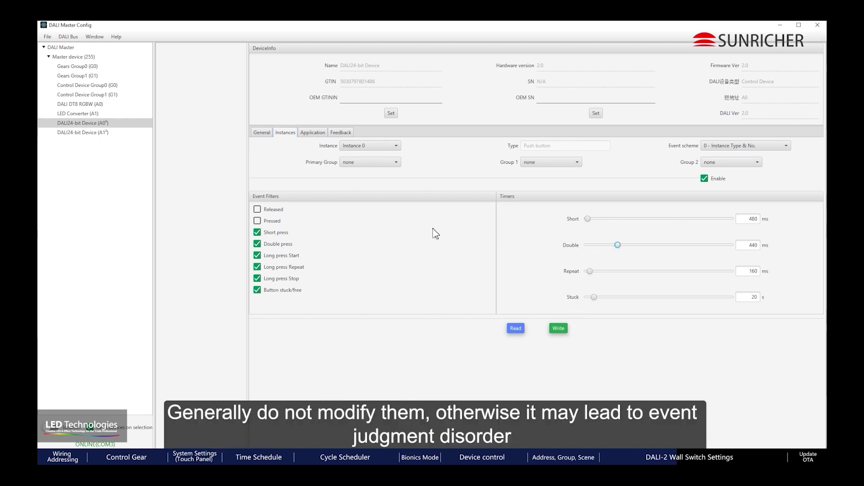
left_click(558, 329)
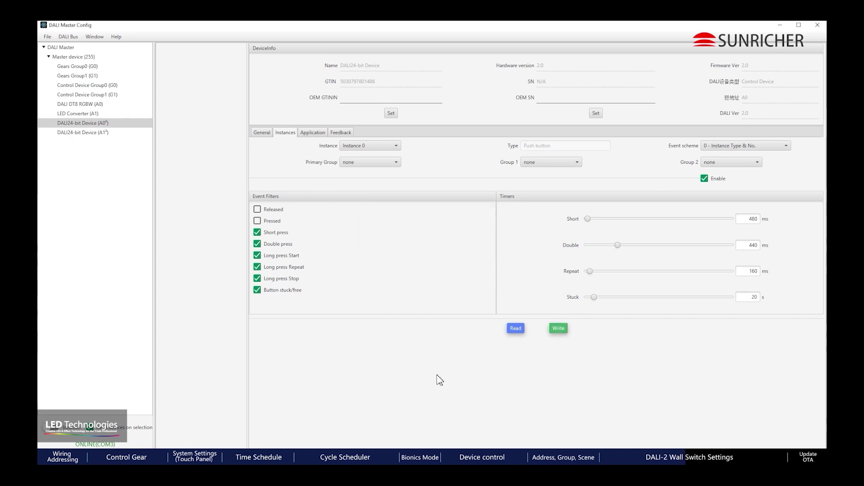
Select Instance 0 in the wall switch's application settings and turn off its ON/OFF option.
left_click(318, 135)
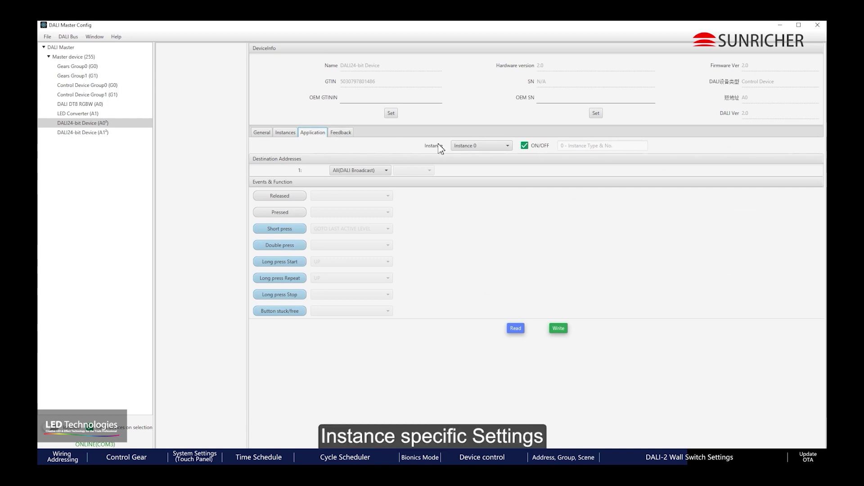
left_click(480, 146)
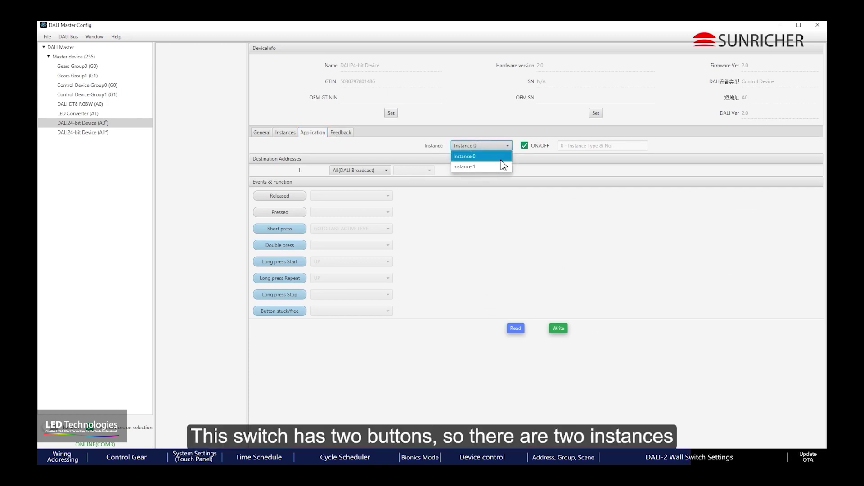
left_click(499, 158)
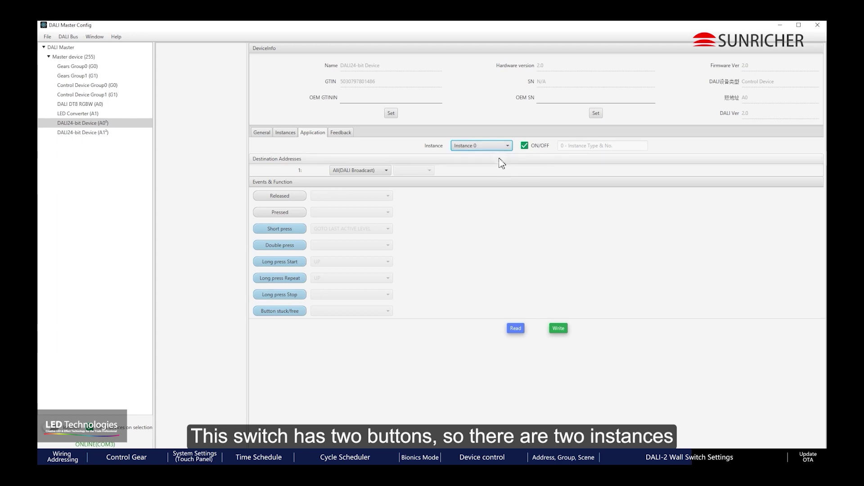
left_click(534, 147)
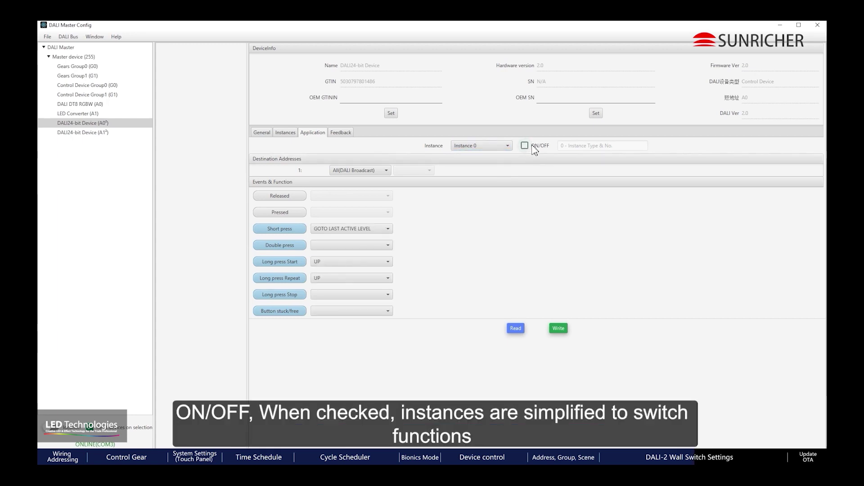
left_click(534, 147)
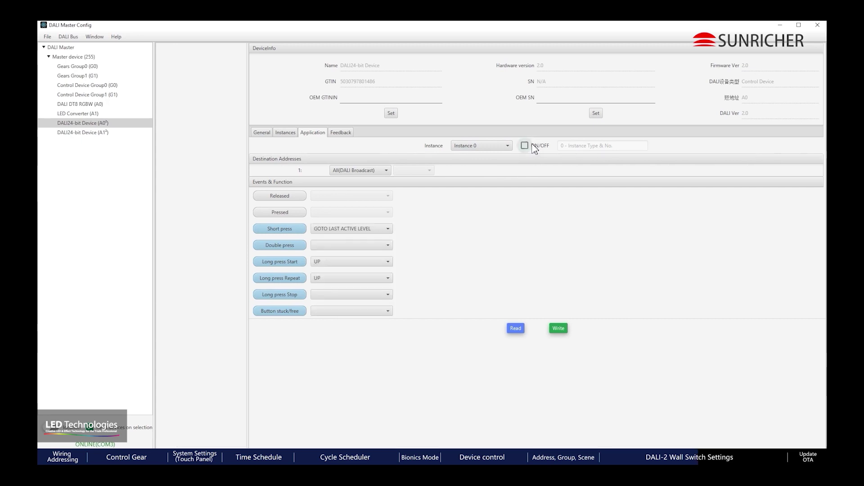
left_click(534, 147)
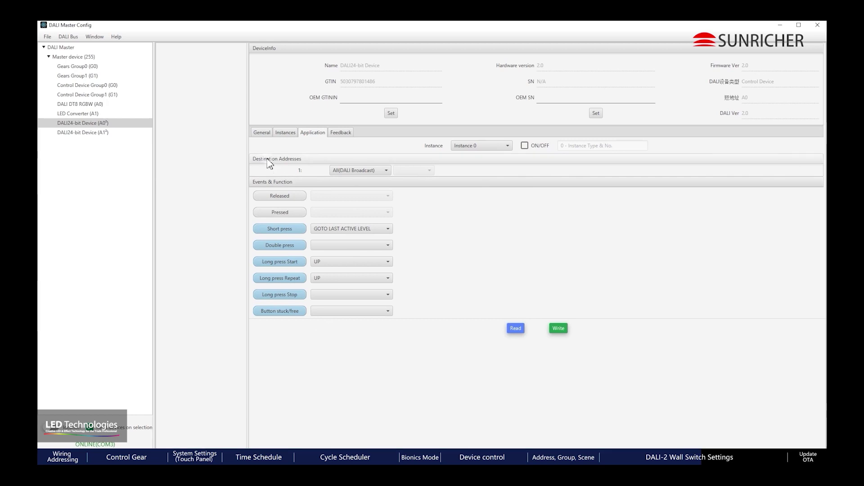
Set Instance 0's destination address to Group G0.
left_click(357, 170)
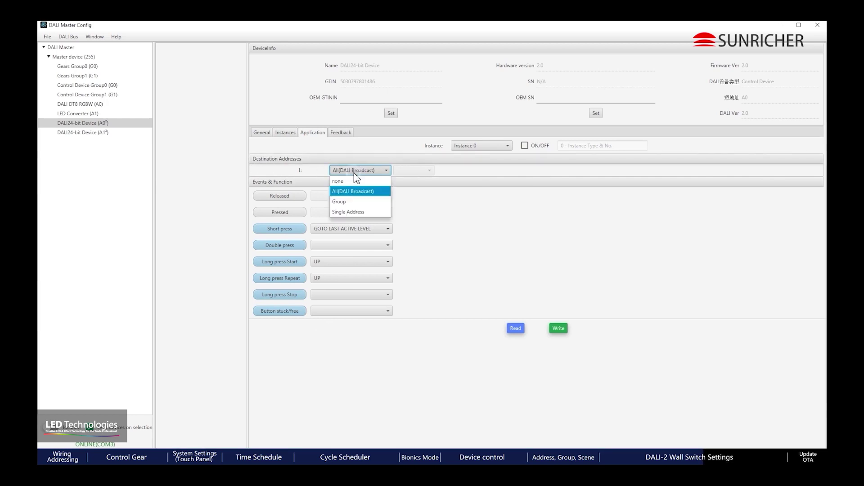
left_click(375, 191)
left_click(367, 170)
left_click(344, 202)
left_click(413, 171)
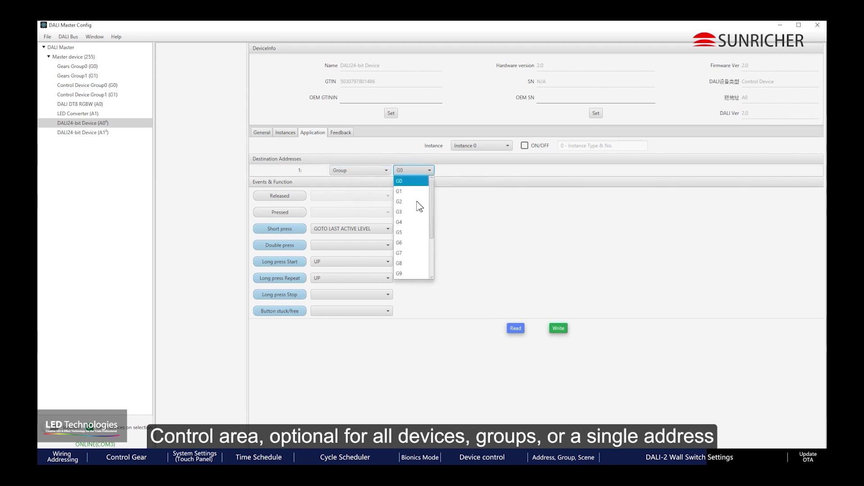
left_click(417, 183)
Set Instance 0's destination to Single Address A3, and return it to All(DALI Broadcast).
left_click(360, 170)
left_click(351, 212)
left_click(414, 170)
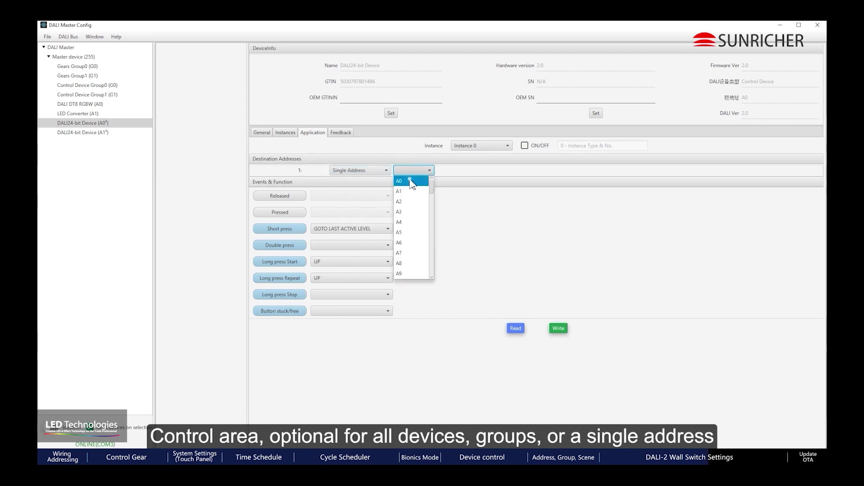
left_click(413, 212)
left_click(363, 170)
left_click(356, 191)
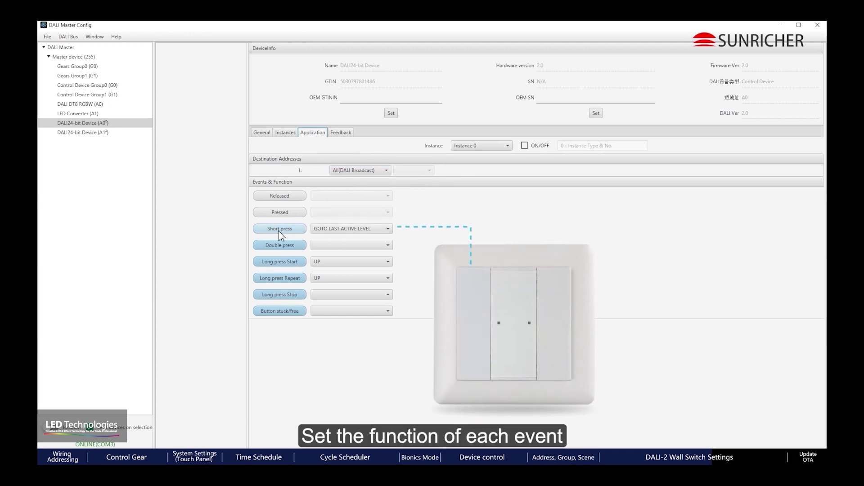
Review the functions available for Instance 0's Short press event and keep GOTO LAST ACTIVE LEVEL.
left_click(383, 229)
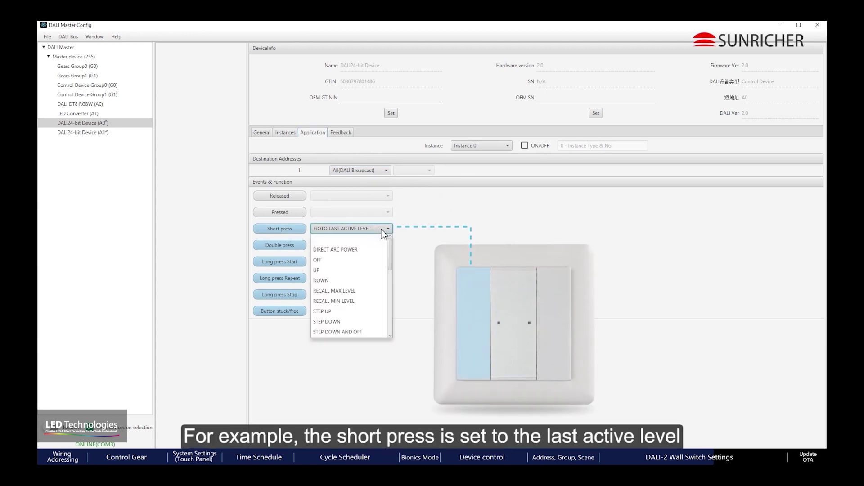
scroll(356, 268, "down", 3)
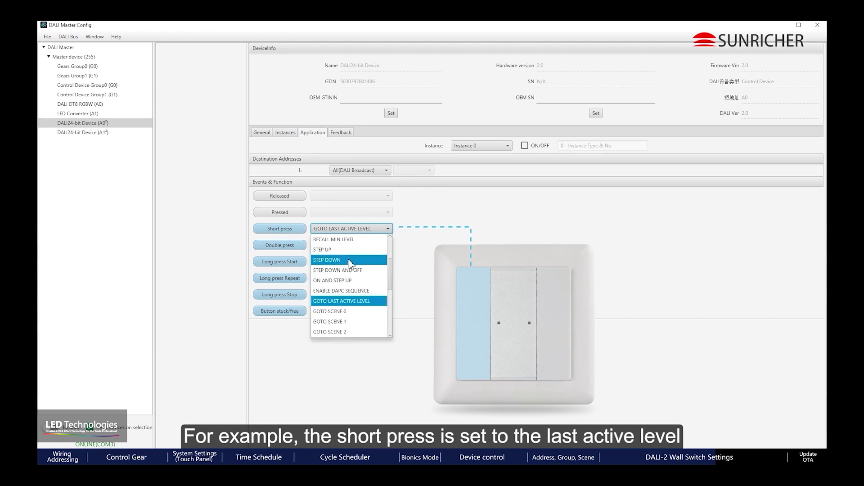
left_click(364, 272)
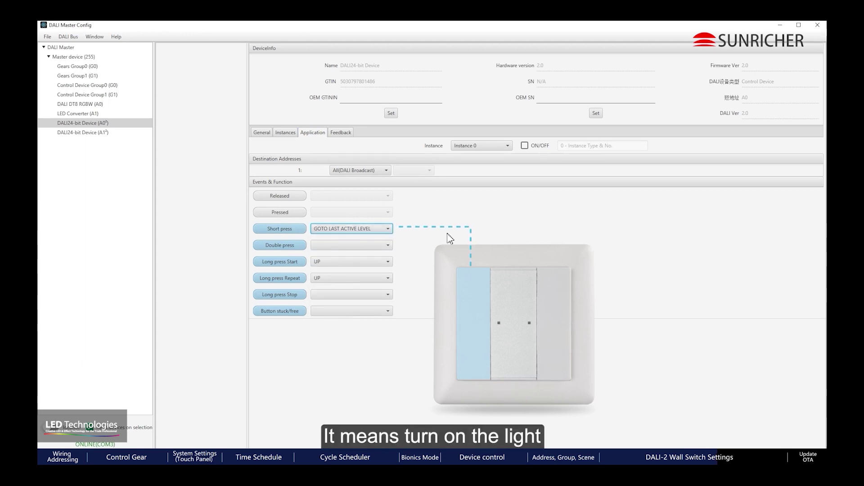
Set Instance 0's Double press function to RECALL MAX LEVEL and its Long press Start function to UP.
left_click(379, 245)
scroll(360, 279, "down", 2)
left_click(356, 285)
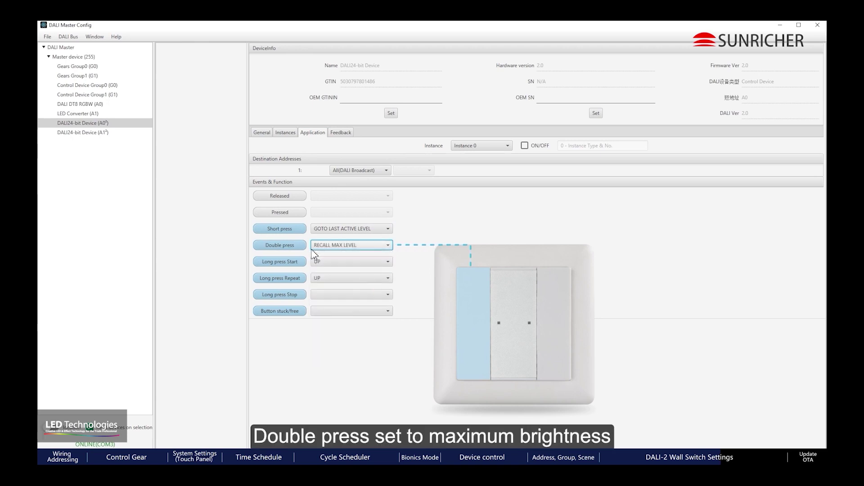
left_click(358, 262)
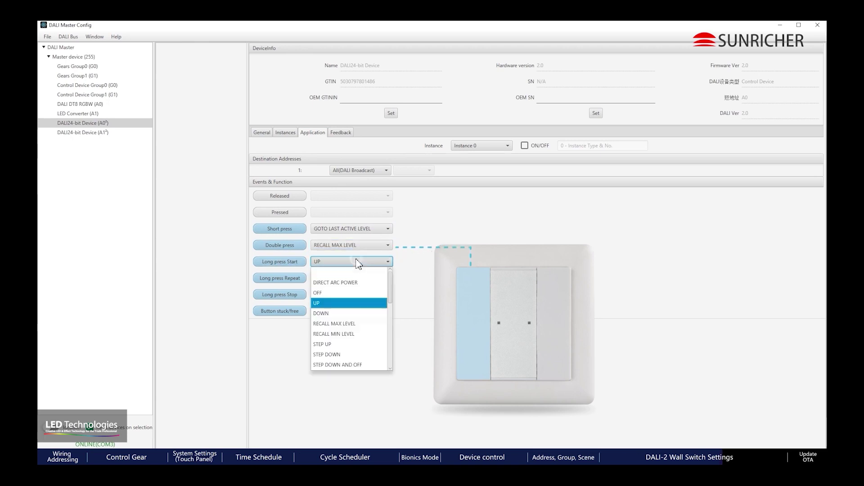
left_click(349, 303)
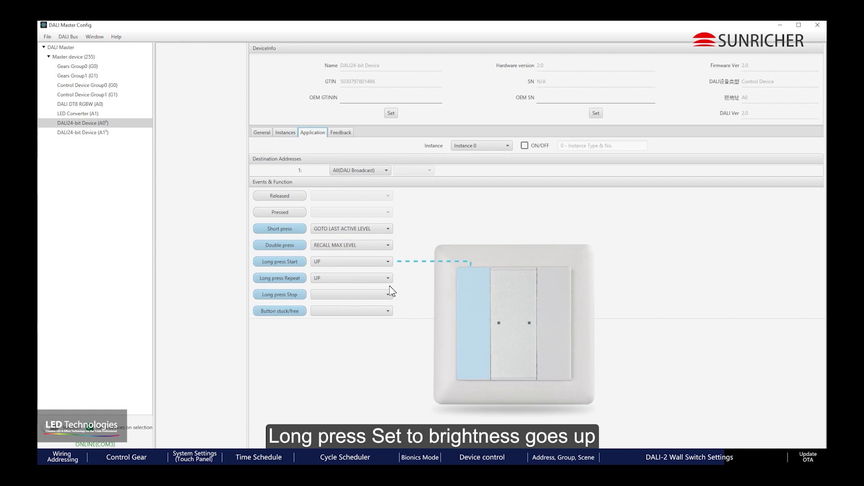
Turn off the ON/OFF option for Instance 1, keep its Short press function at OFF, and write the application settings.
left_click(479, 146)
left_click(475, 166)
left_click(525, 145)
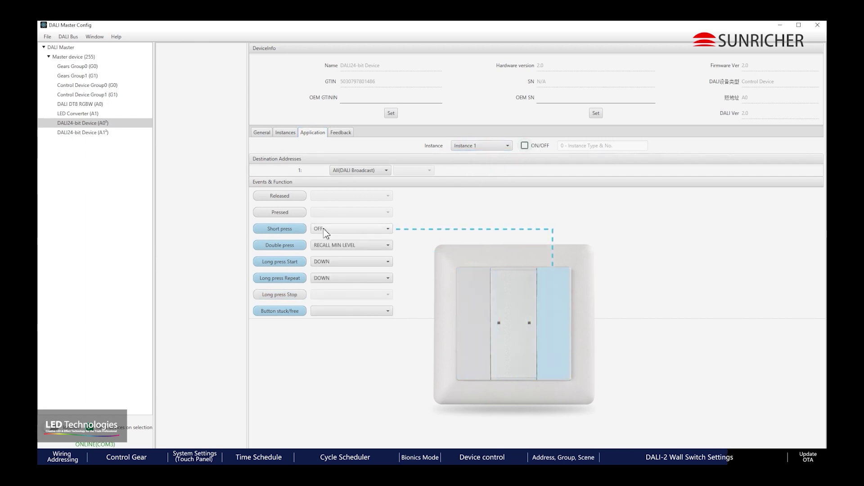
left_click(368, 228)
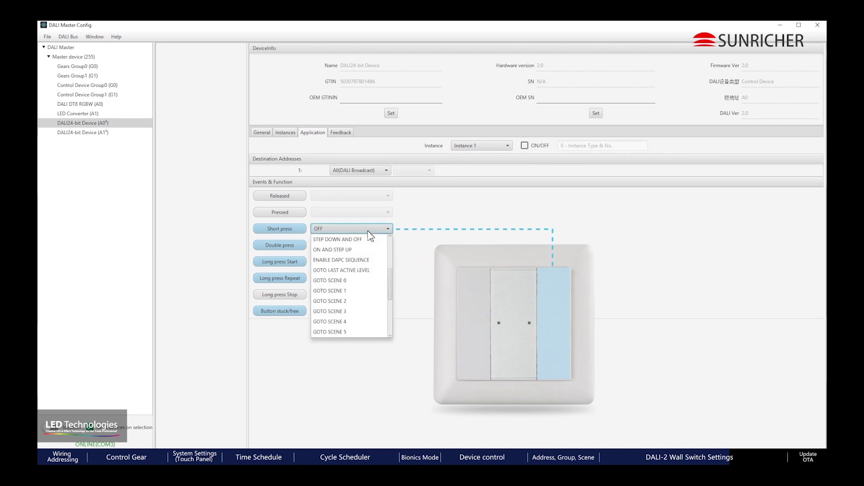
key("Escape")
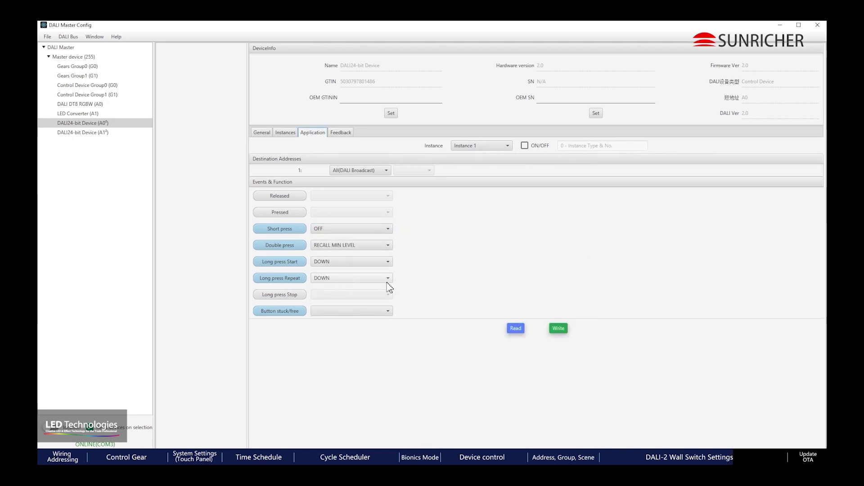
left_click(558, 329)
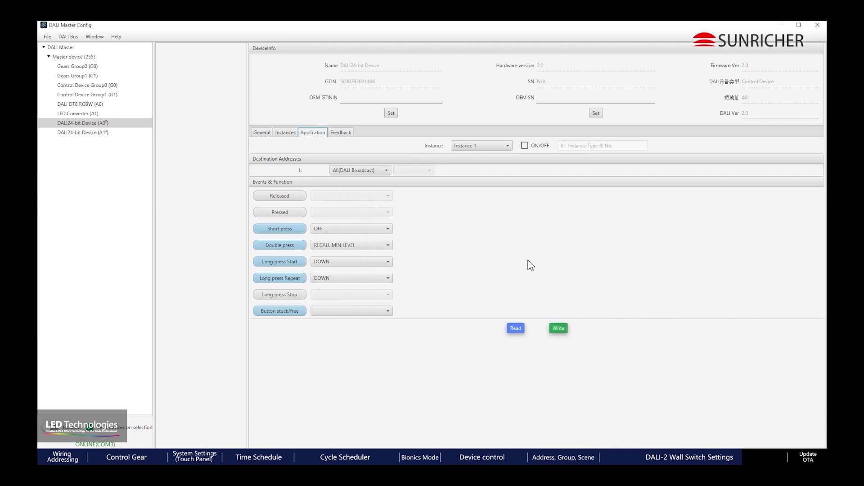
Select feature F0 in the wall switch's indicator feedback settings and bind it to Instance 0.
left_click(340, 133)
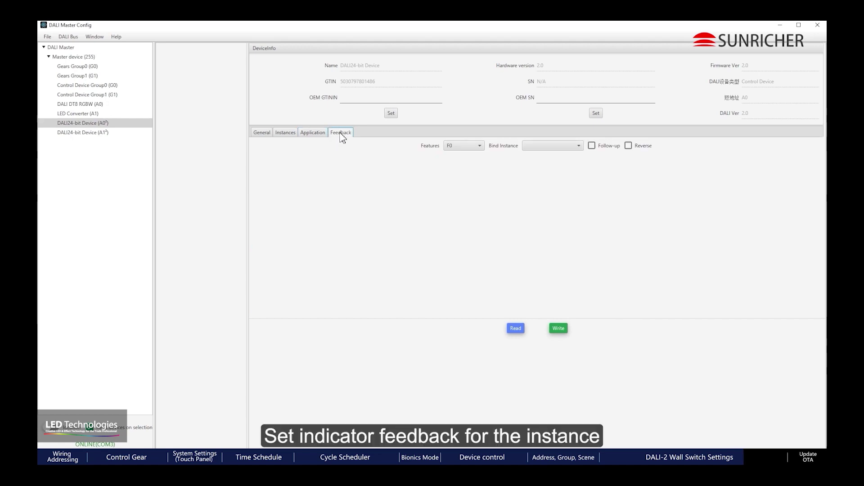
left_click(470, 146)
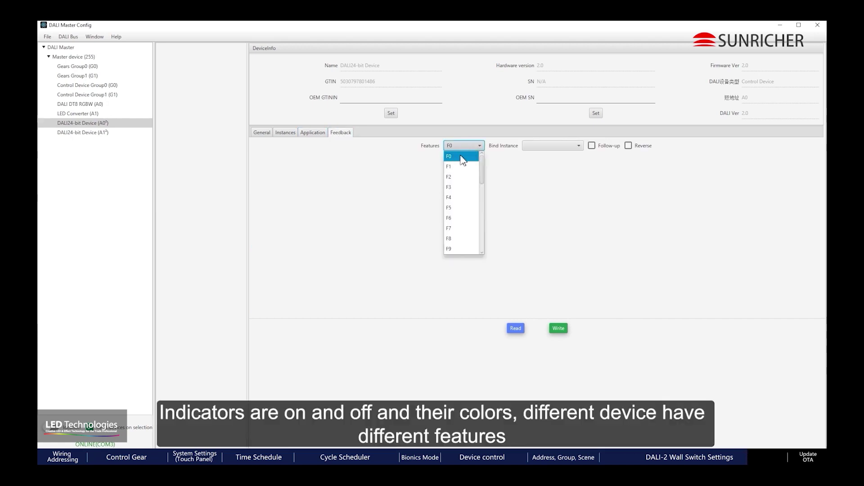
left_click(464, 158)
left_click(558, 148)
left_click(557, 146)
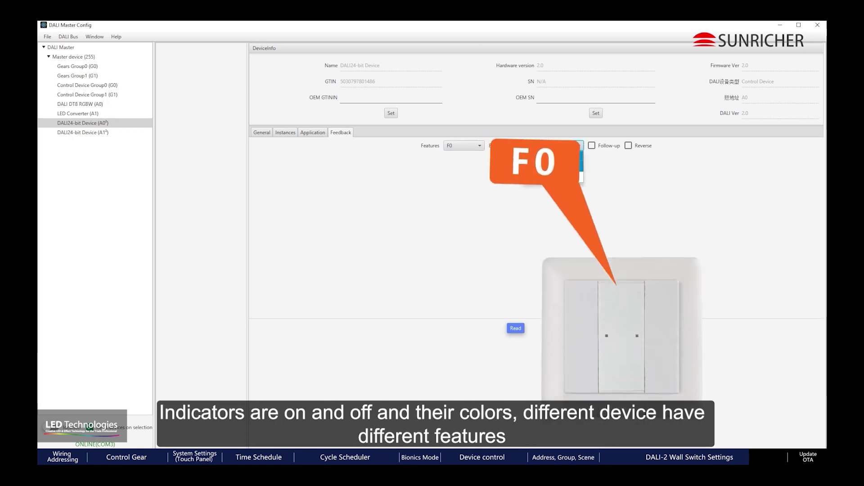
Enable Follow-up for feature F0, and turn its Reverse option on and off again.
left_click(593, 146)
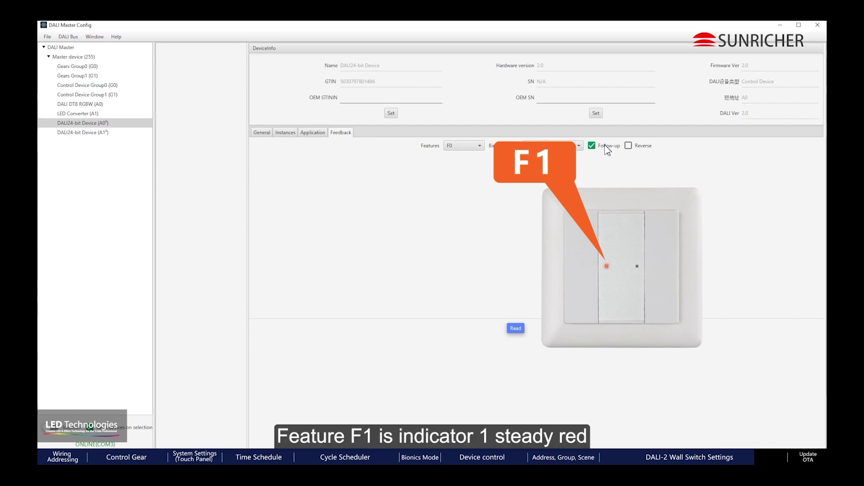
left_click(637, 148)
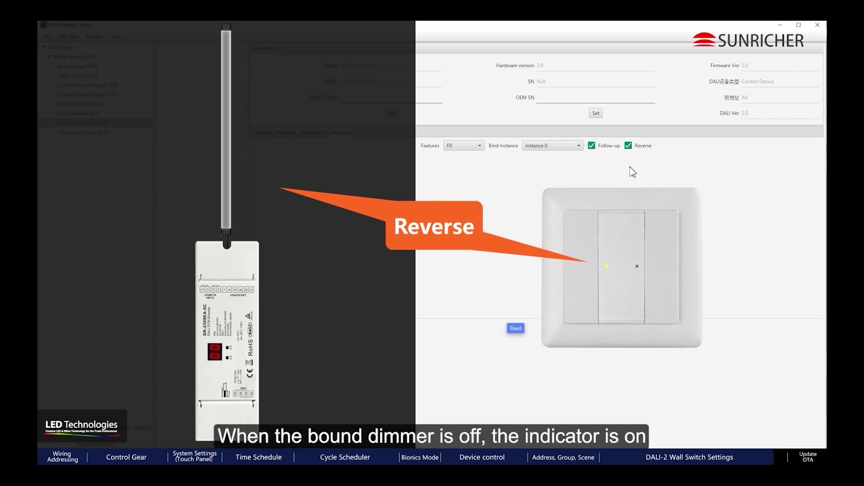
left_click(628, 146)
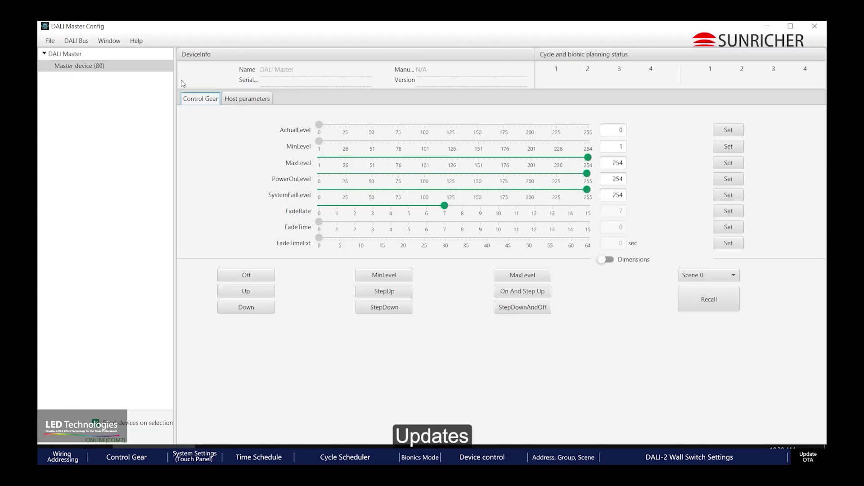
Check online for DALI Master Config software updates and dismiss the result message.
left_click(137, 41)
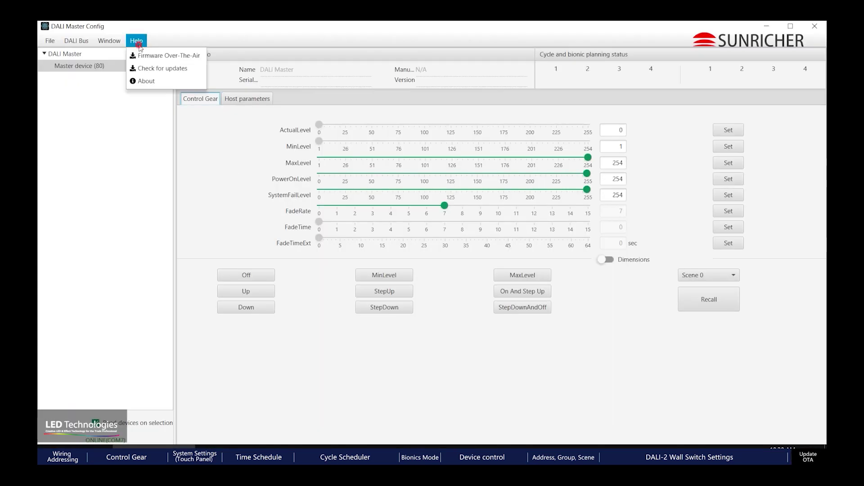
left_click(205, 69)
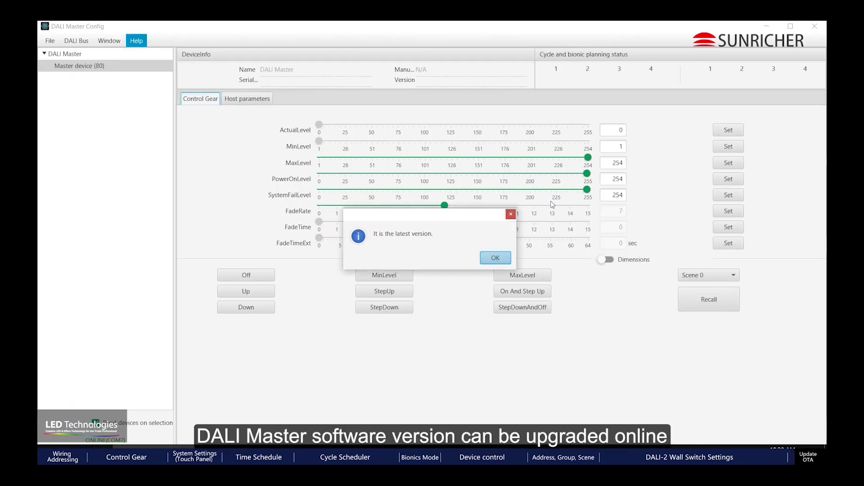
left_click(489, 255)
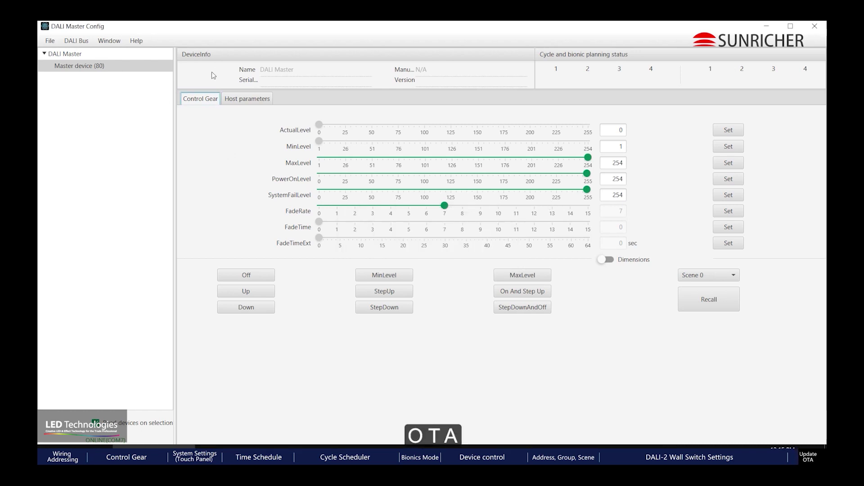
Open the Firmware Over-The-Air update with device type Master and select 0 - Main board as the MCU.
left_click(137, 41)
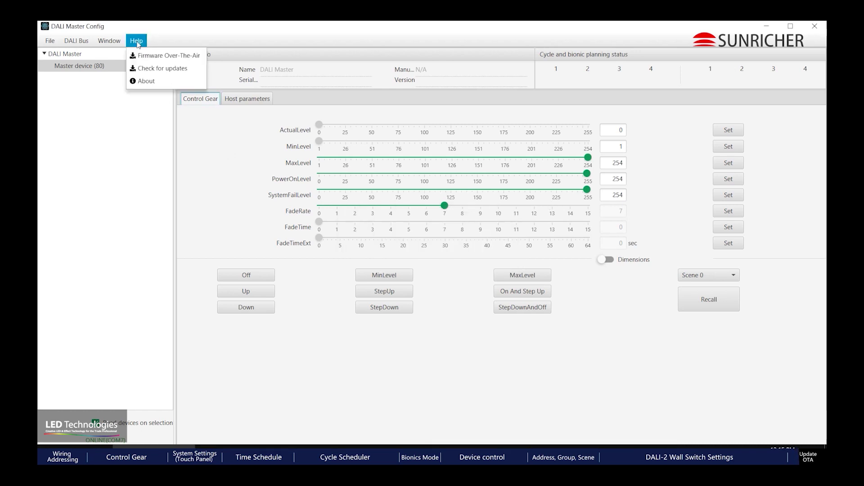
left_click(194, 59)
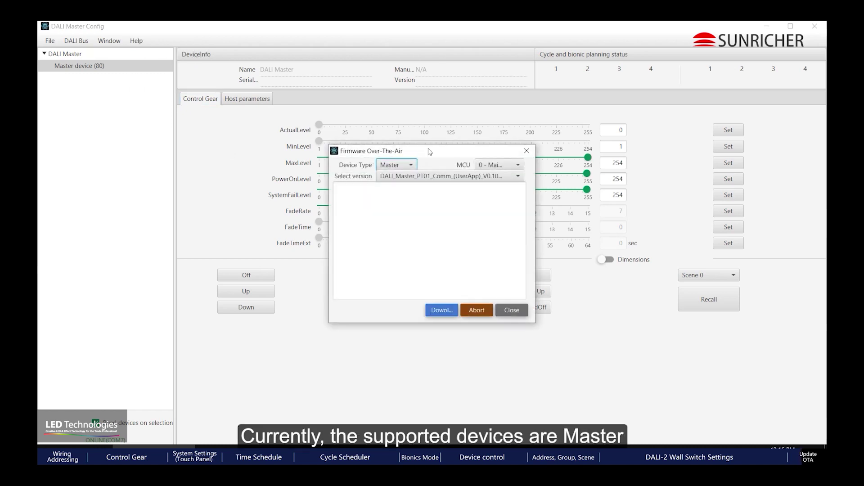
left_click(412, 164)
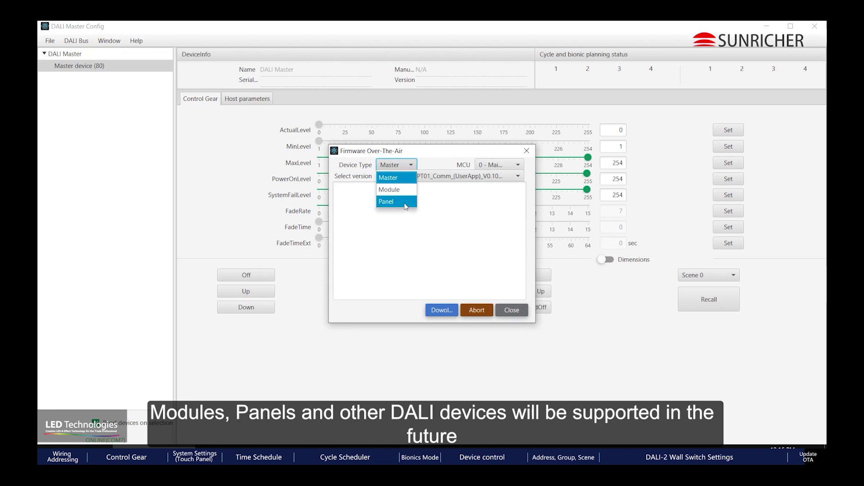
left_click(448, 170)
left_click(492, 166)
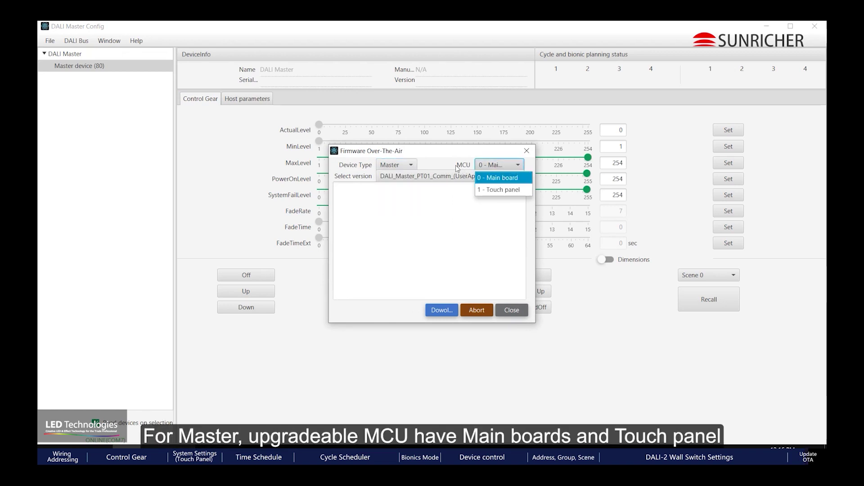
left_click(503, 178)
Download firmware version DALI_Master_PT01_Comm_(UserApp)_V0.99.ota to the Master's main board and close the firmware update window.
left_click(508, 180)
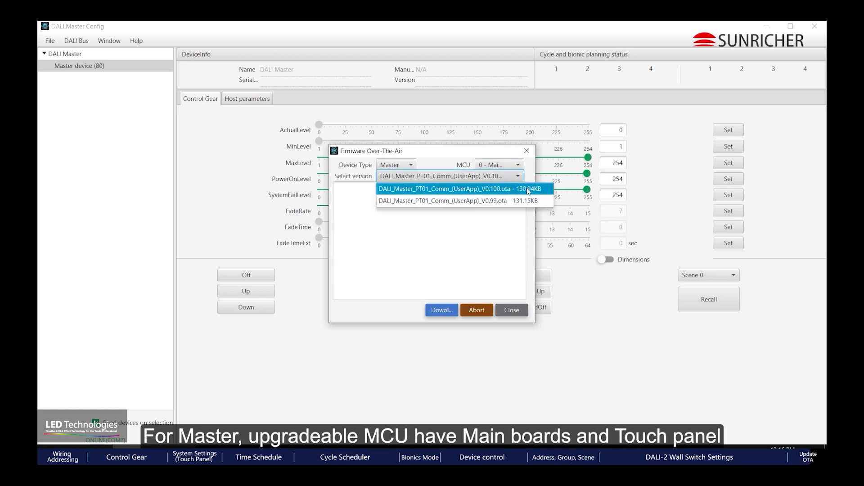
left_click(525, 202)
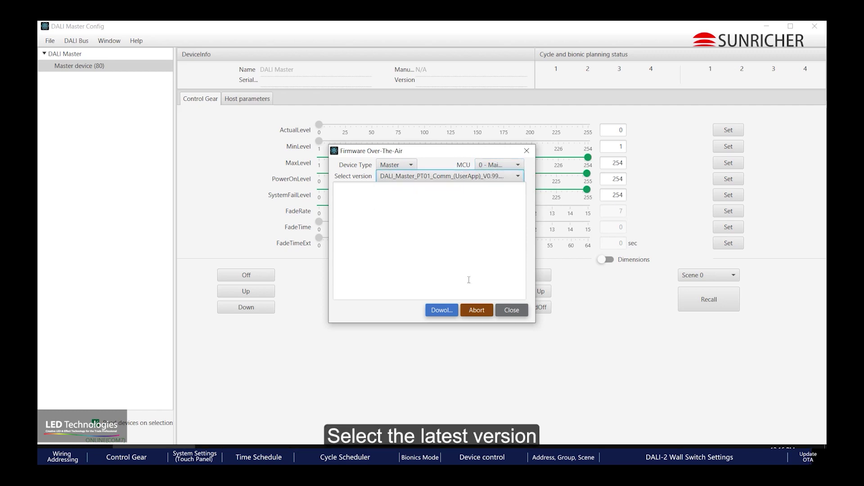
left_click(442, 310)
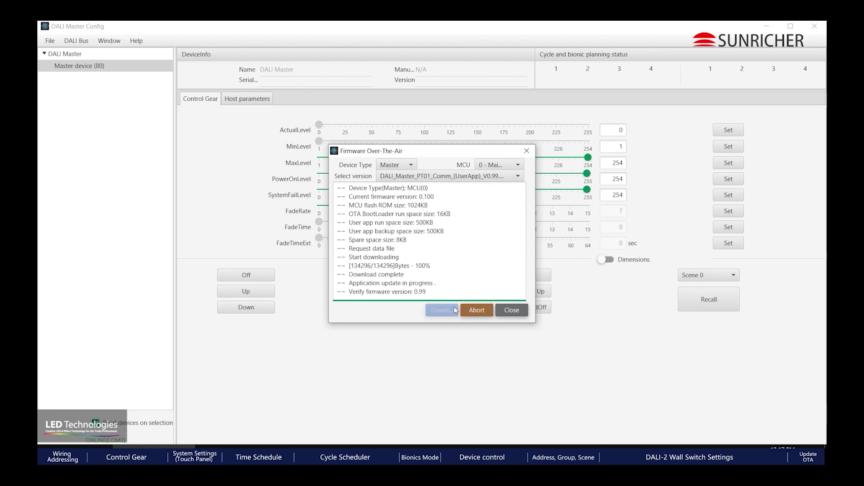
left_click(510, 311)
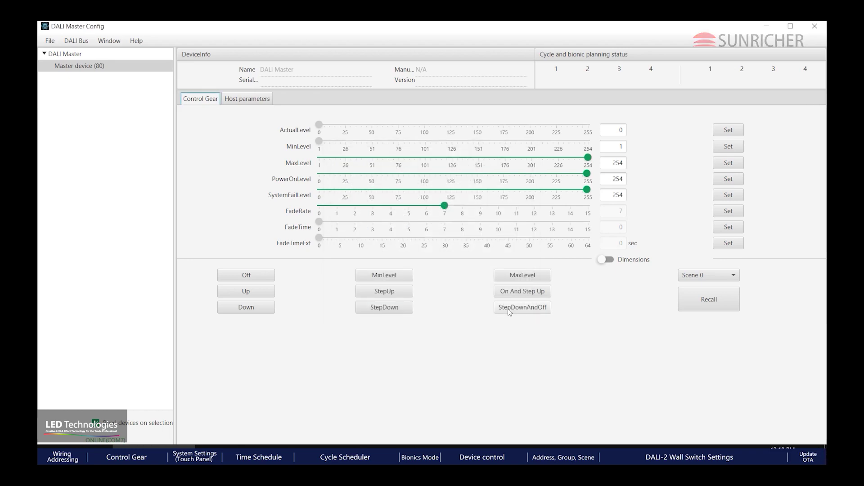